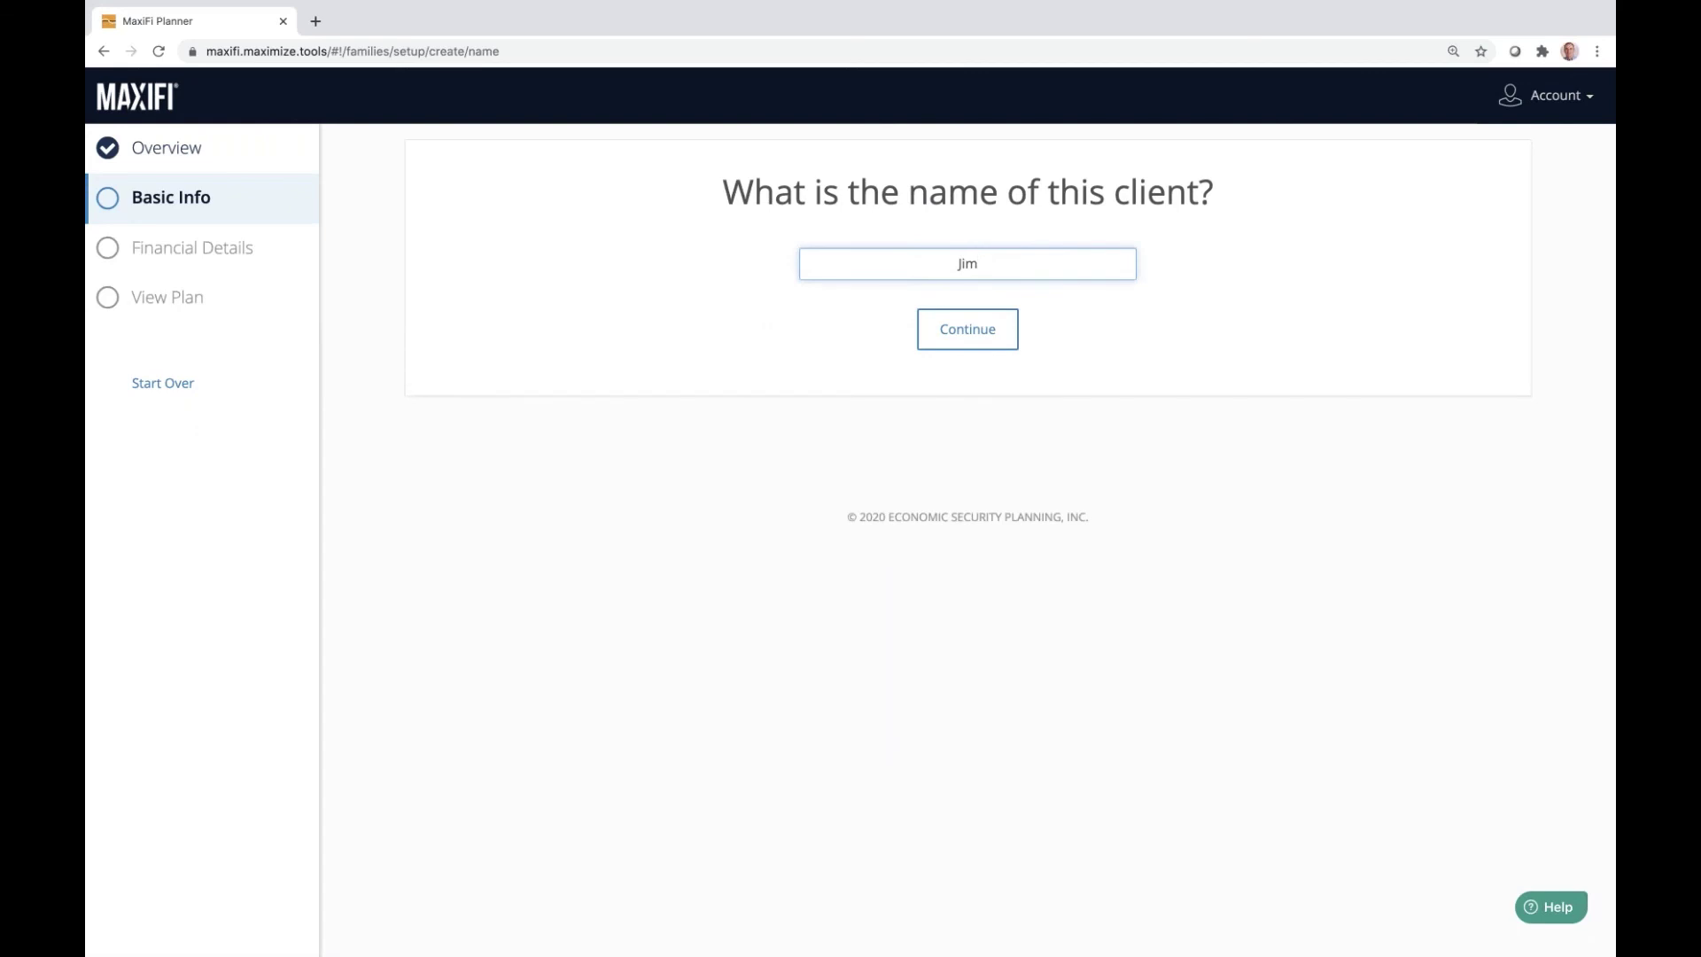
Step: Finish entering the client's surname, mark them married with no children, and close the planner tab
{"action": "type", "text": "Smith"}
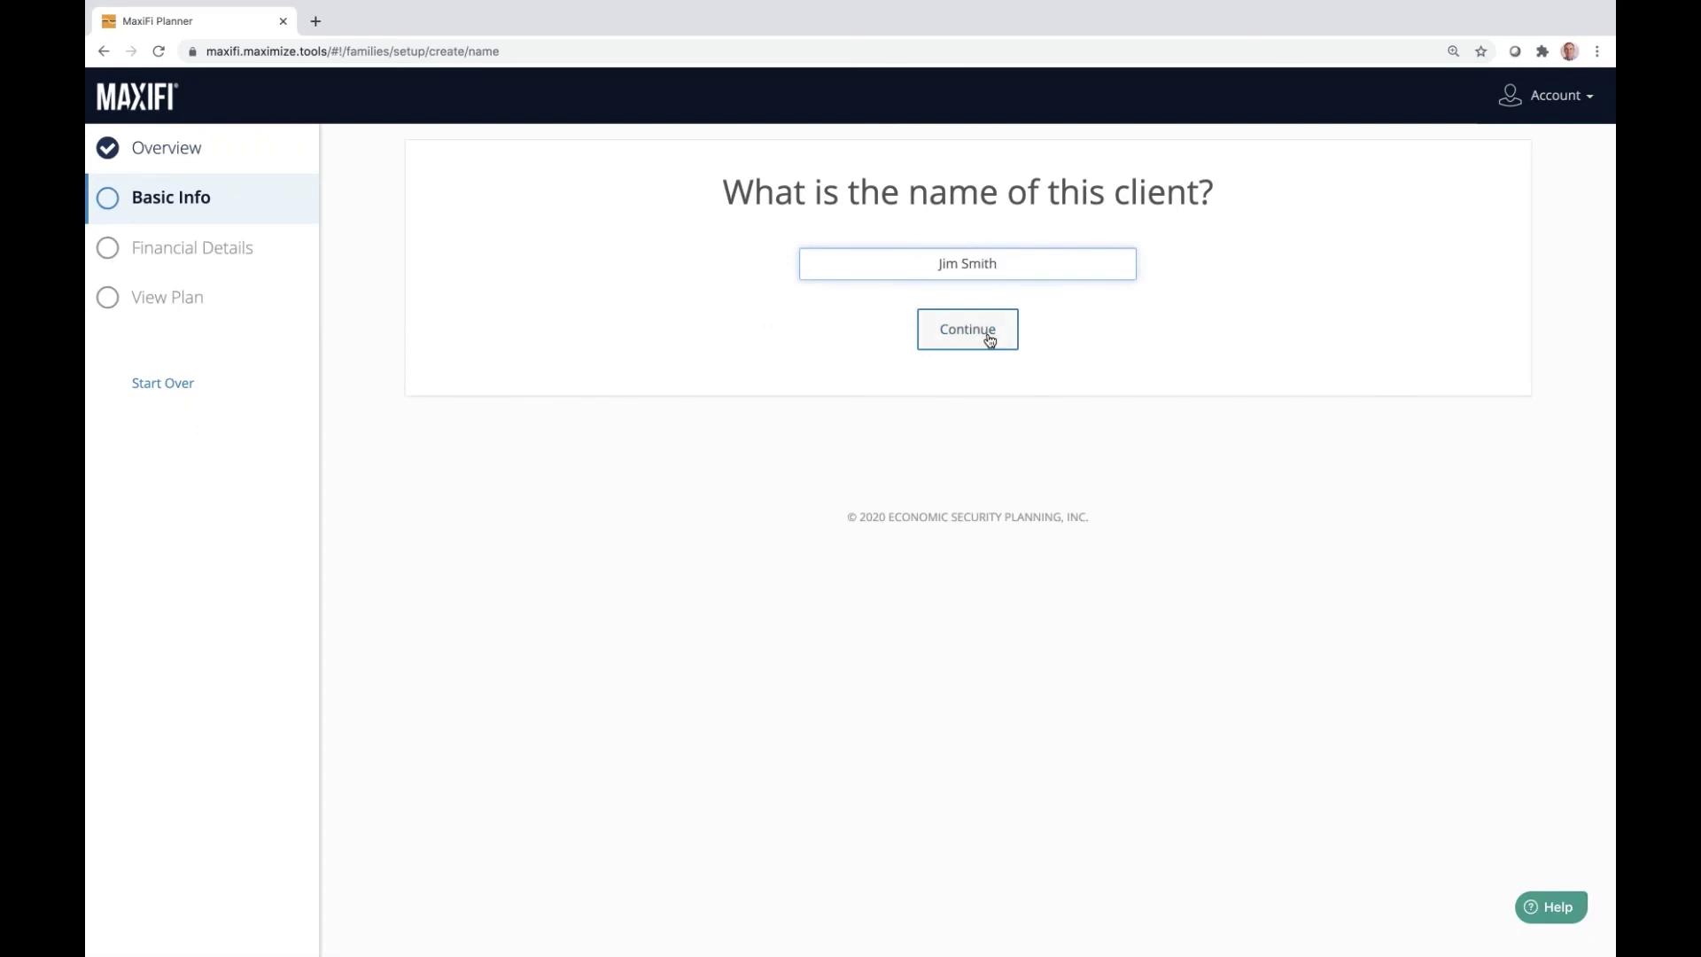
{"action": "left_click", "coordinate": [990, 341]}
{"action": "left_click", "coordinate": [943, 354]}
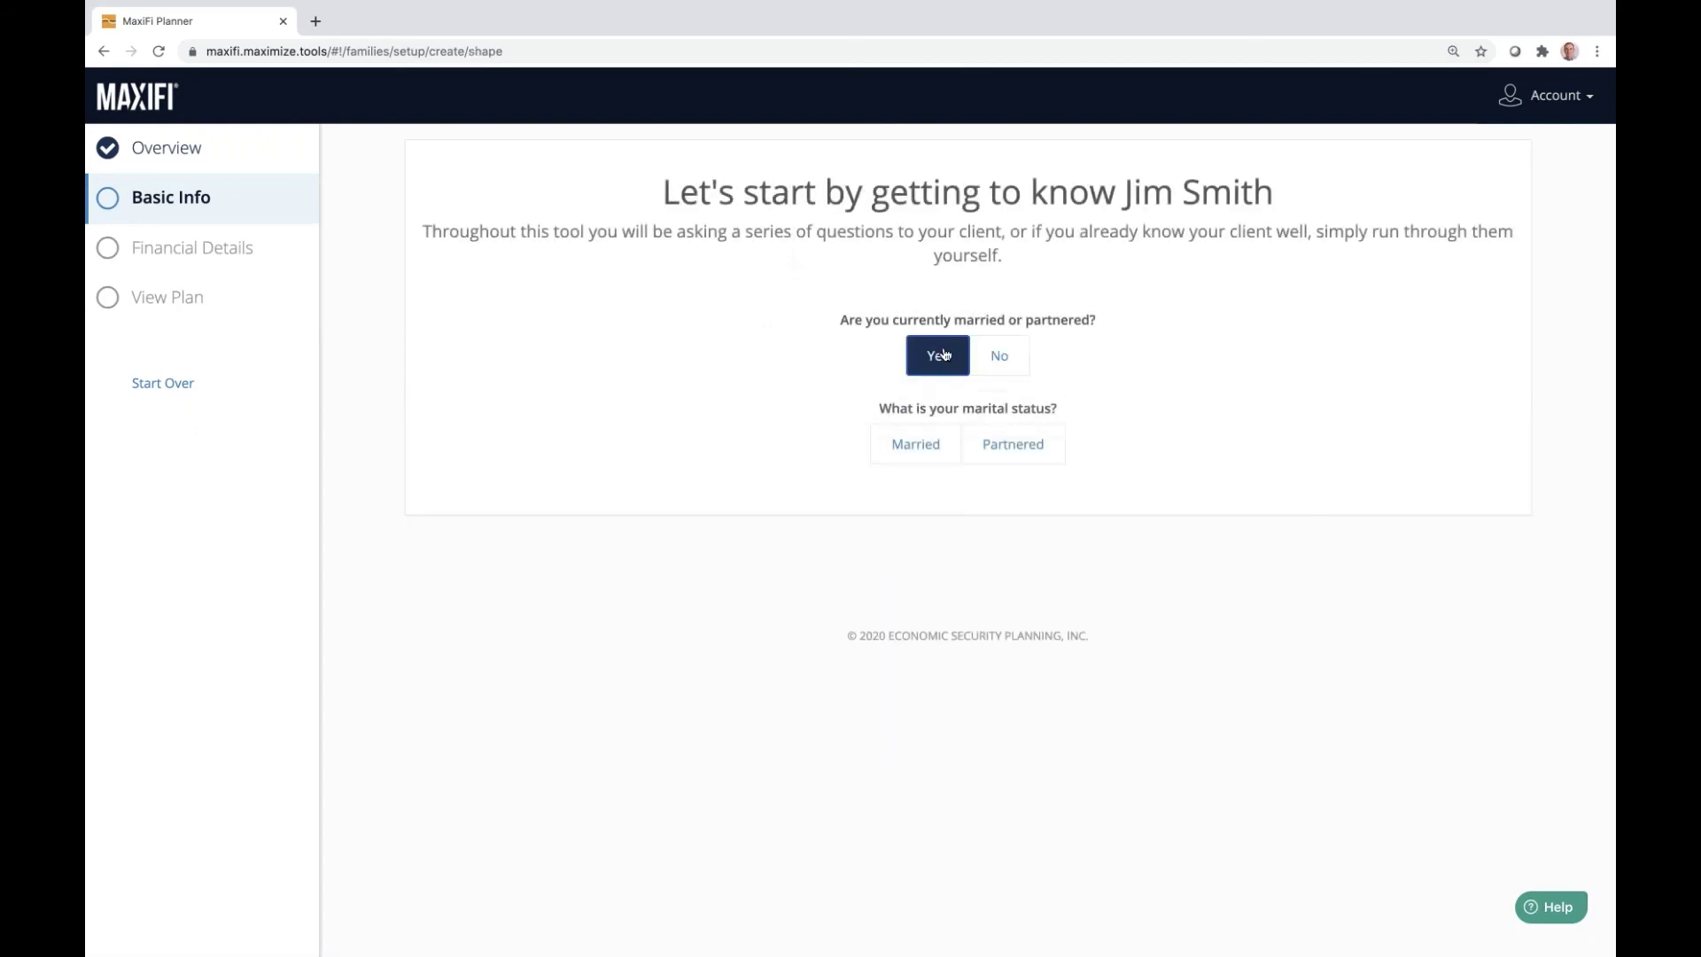
{"action": "left_click", "coordinate": [944, 454]}
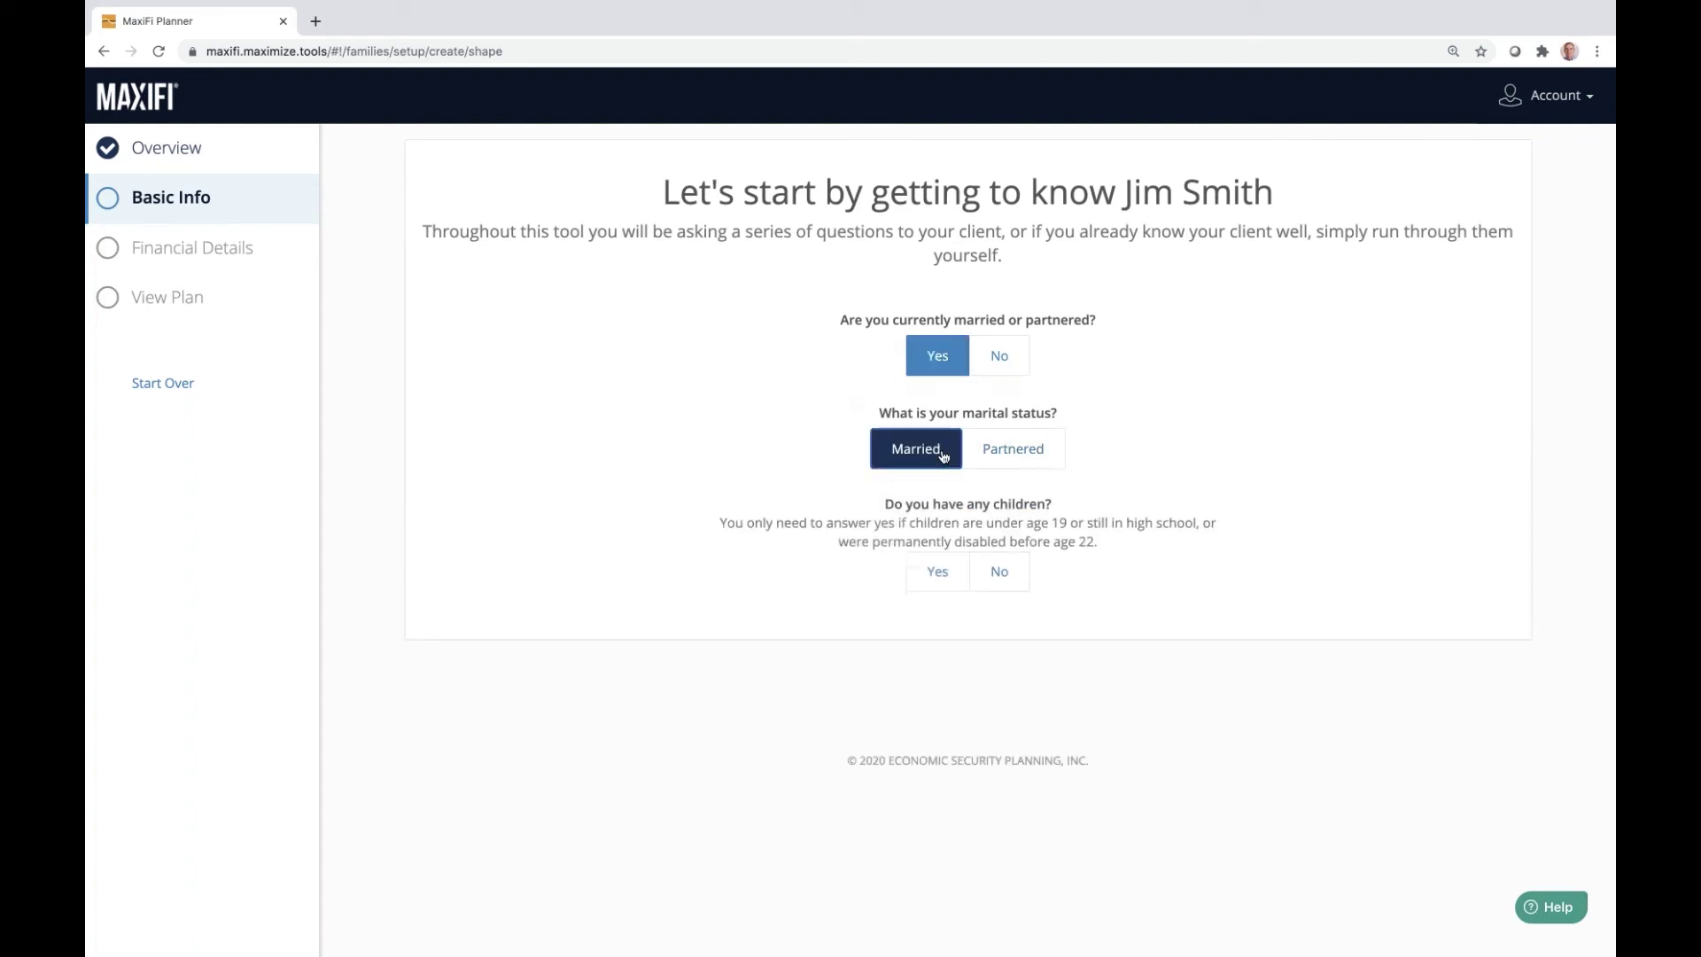
{"action": "left_click", "coordinate": [1004, 583]}
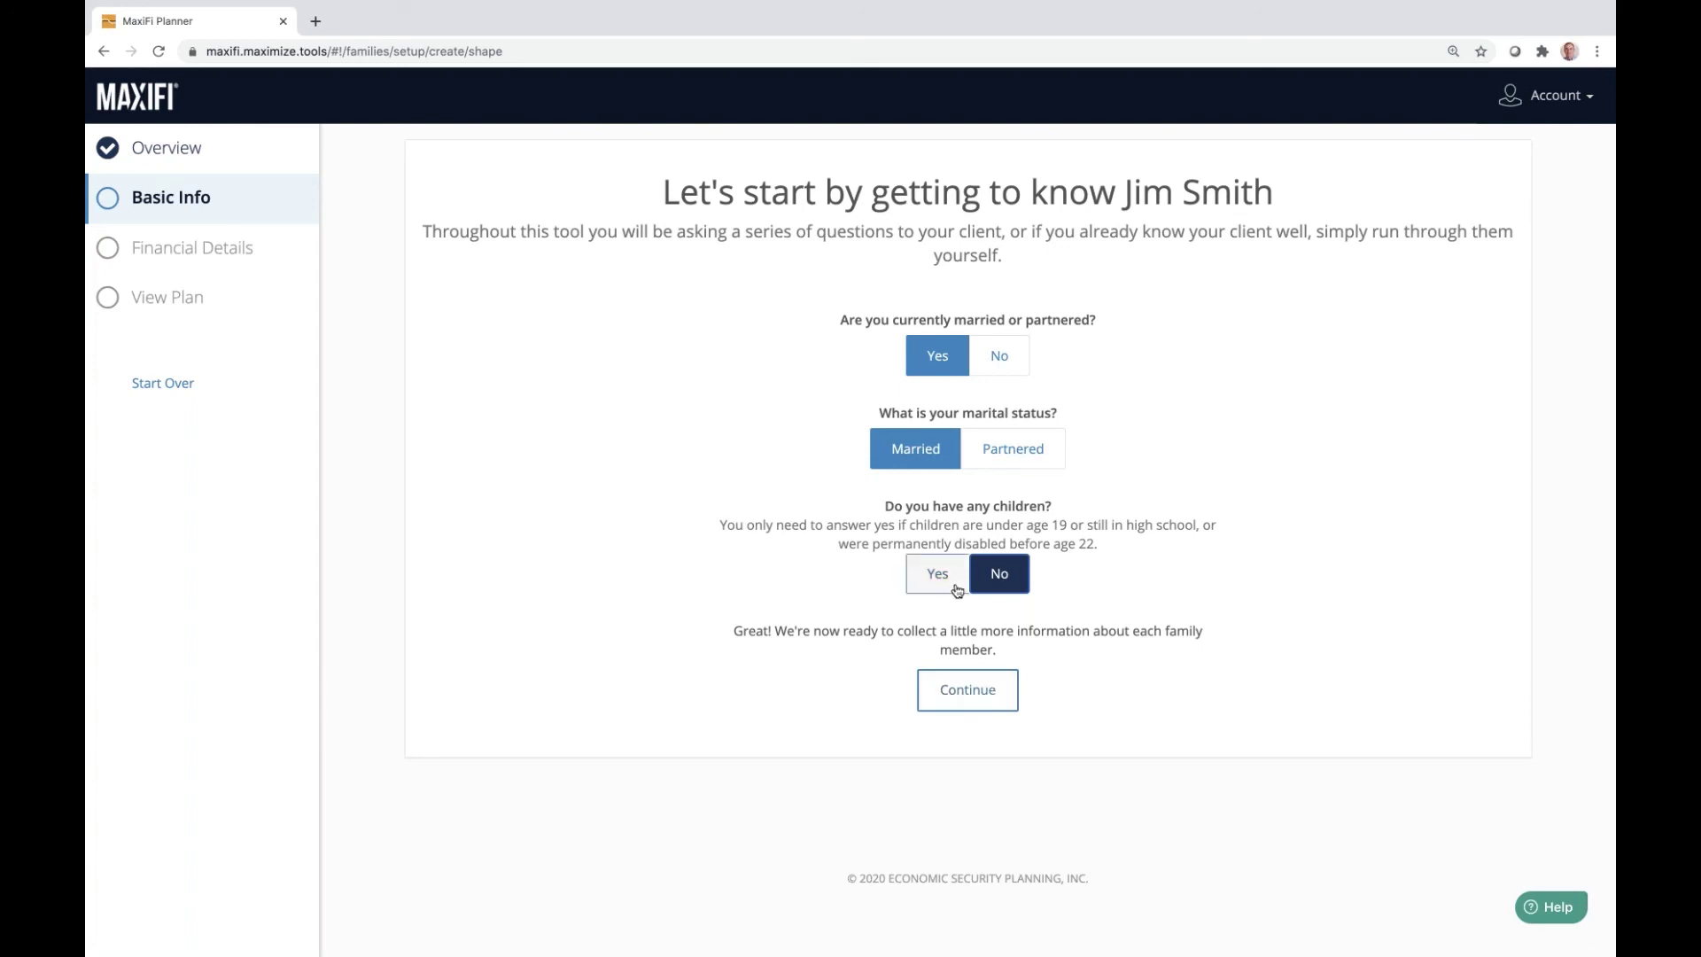
{"action": "left_click", "coordinate": [282, 22]}
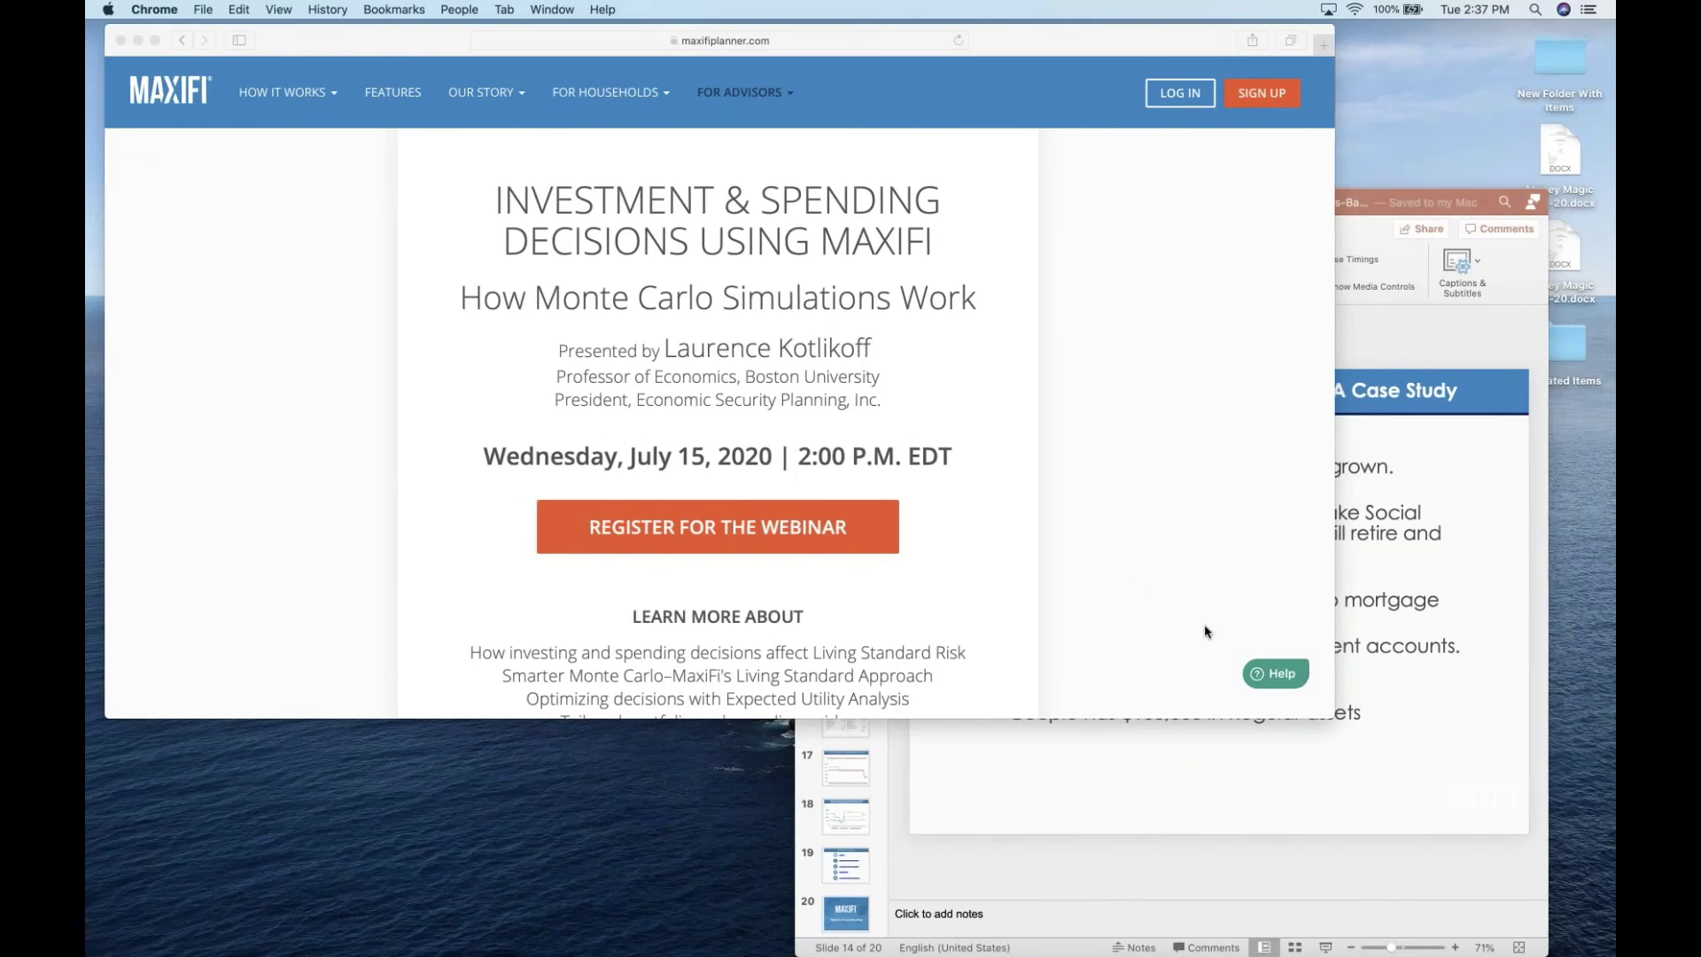
Step: Load the MaxiFi website in a new Chrome tab and move the window higher on screen
{"action": "left_click", "coordinate": [1152, 762]}
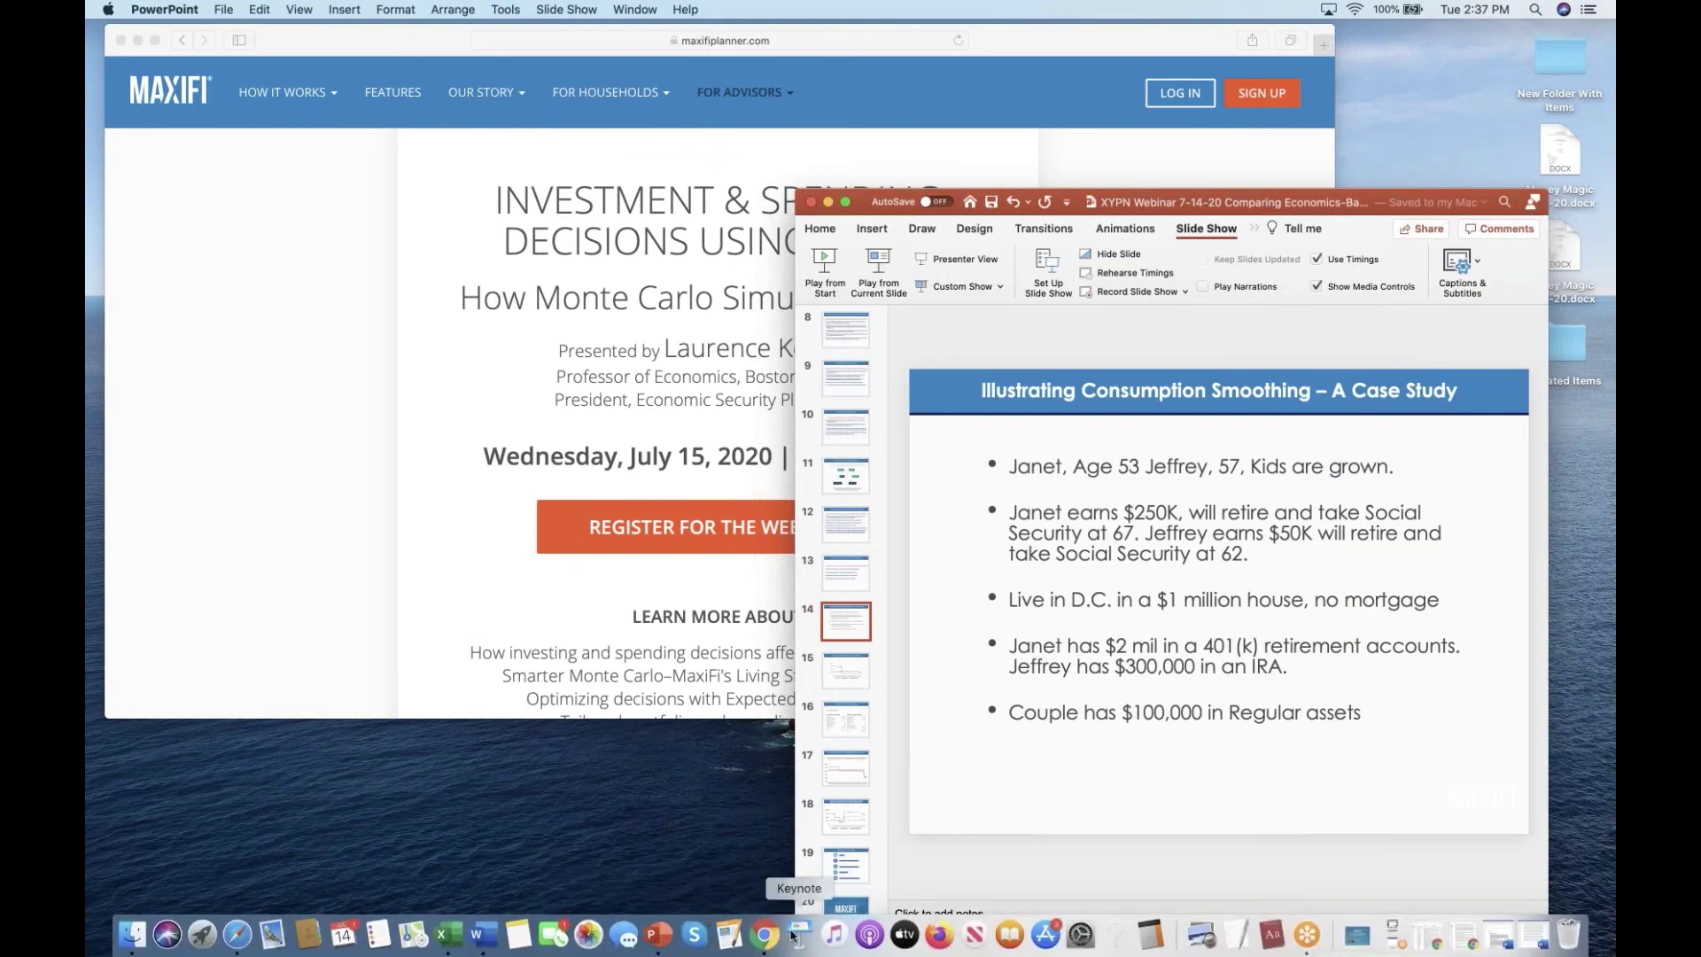
{"action": "left_click", "coordinate": [765, 934]}
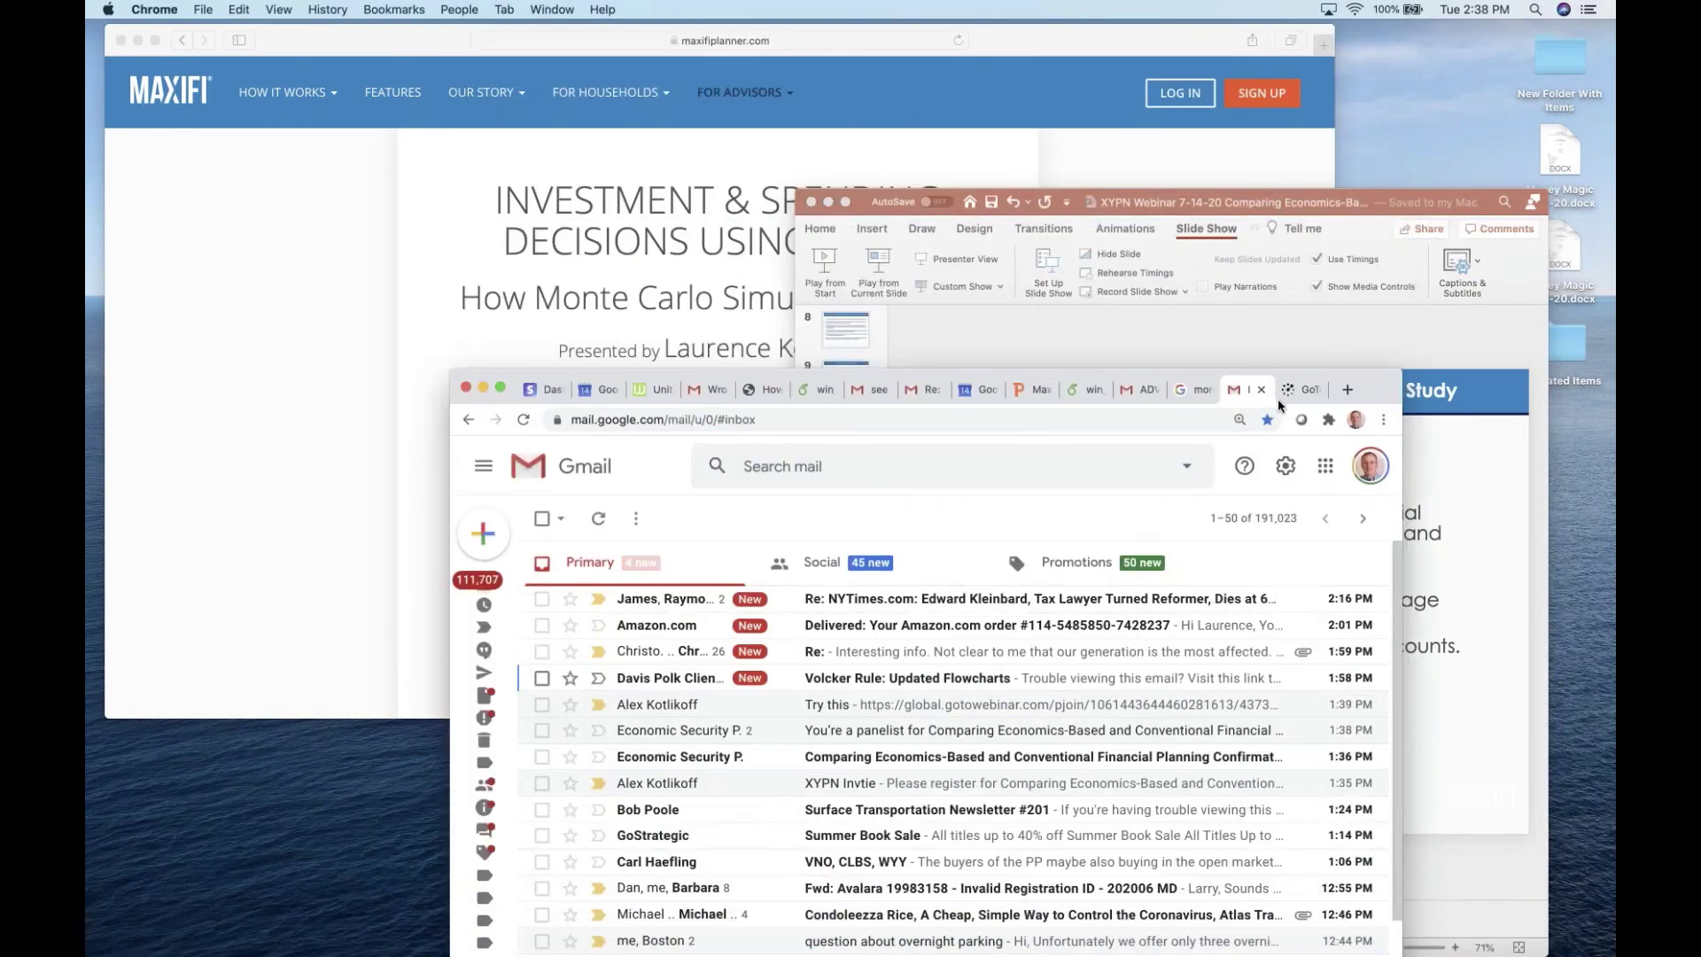
{"action": "left_click", "coordinate": [1329, 391]}
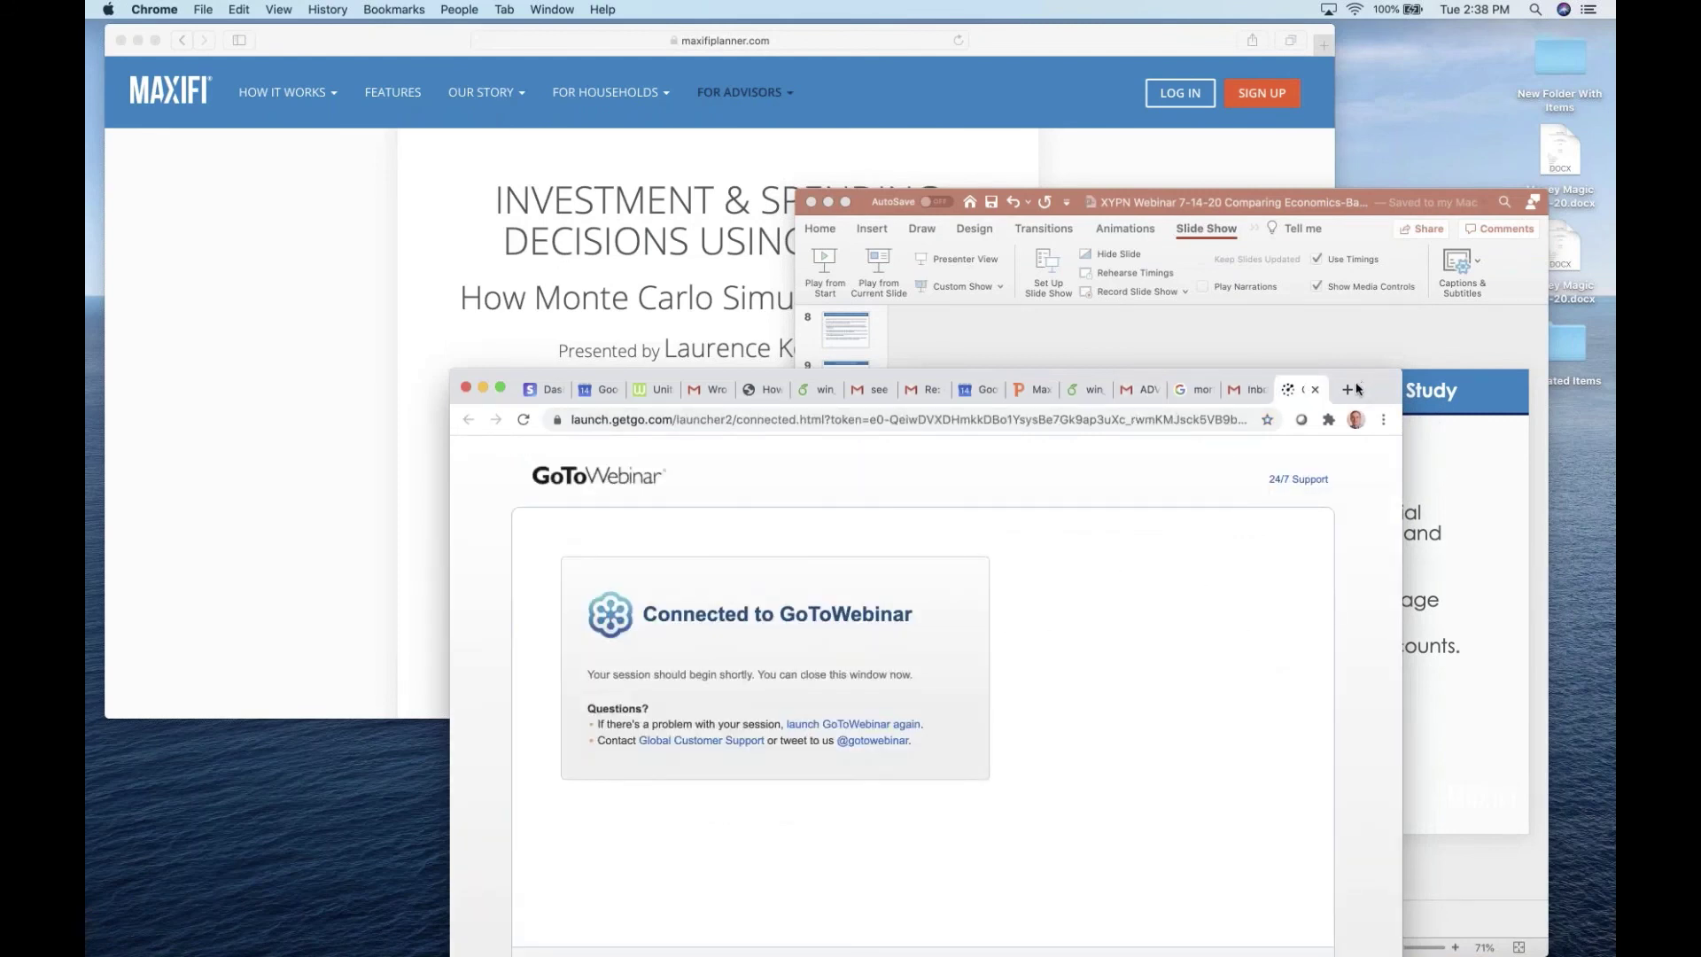
{"action": "left_click", "coordinate": [1349, 390]}
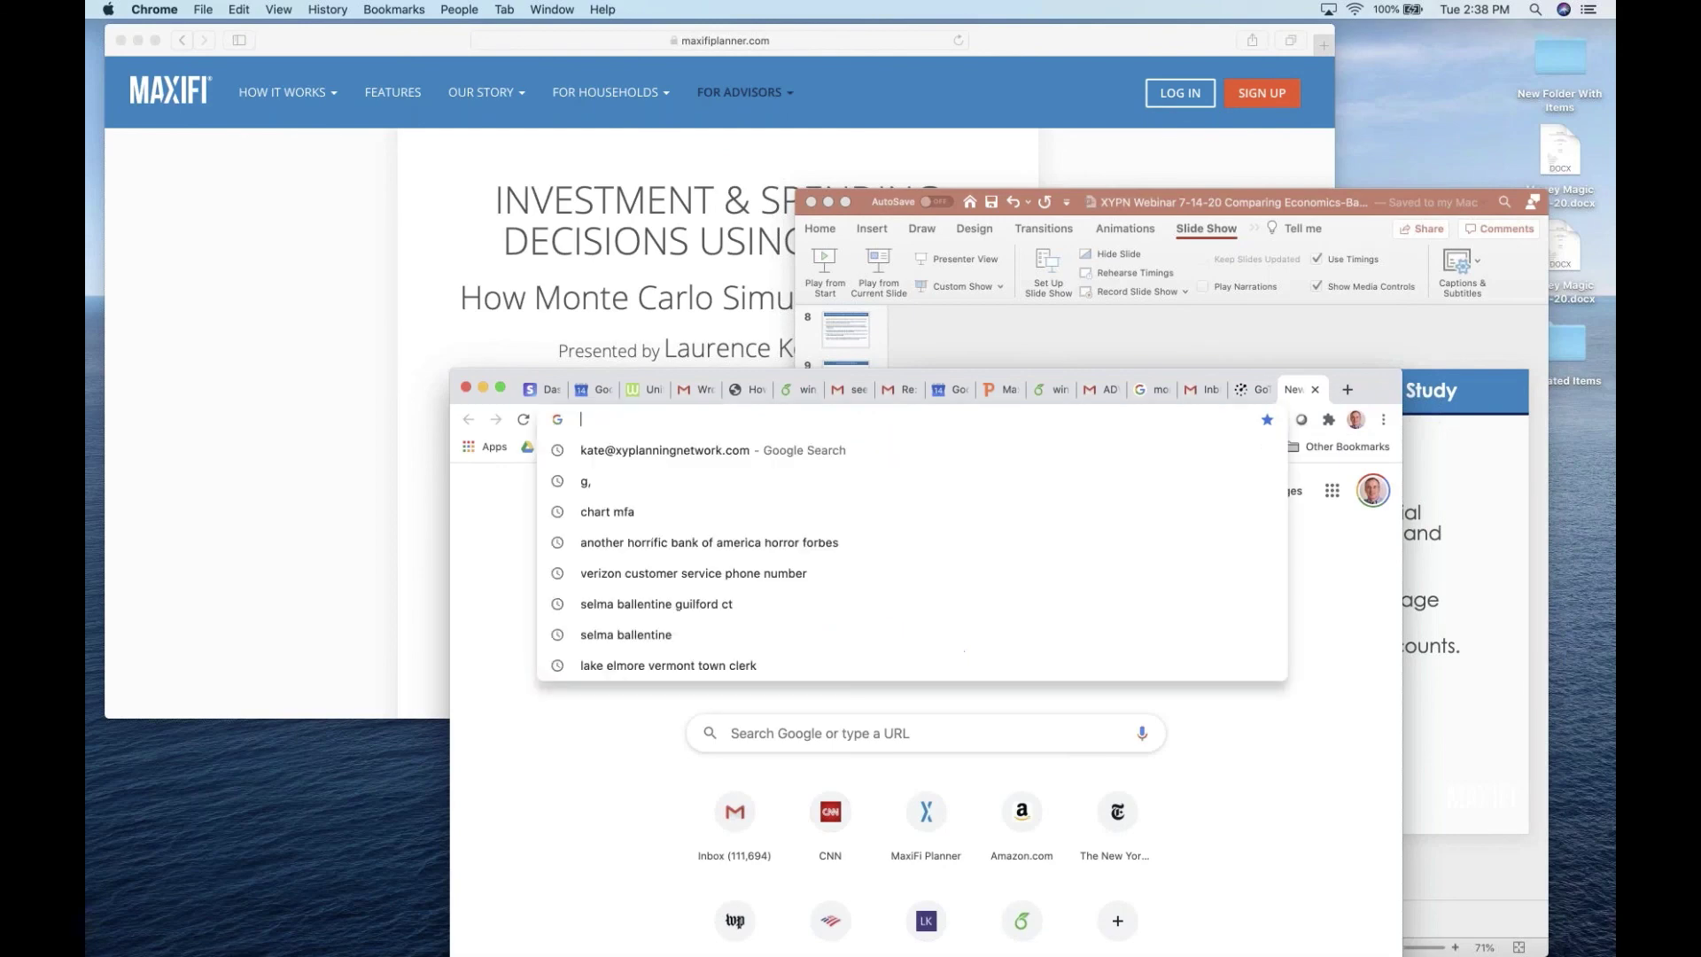
{"action": "type", "text": "maxifi"}
{"action": "key", "text": "Return"}
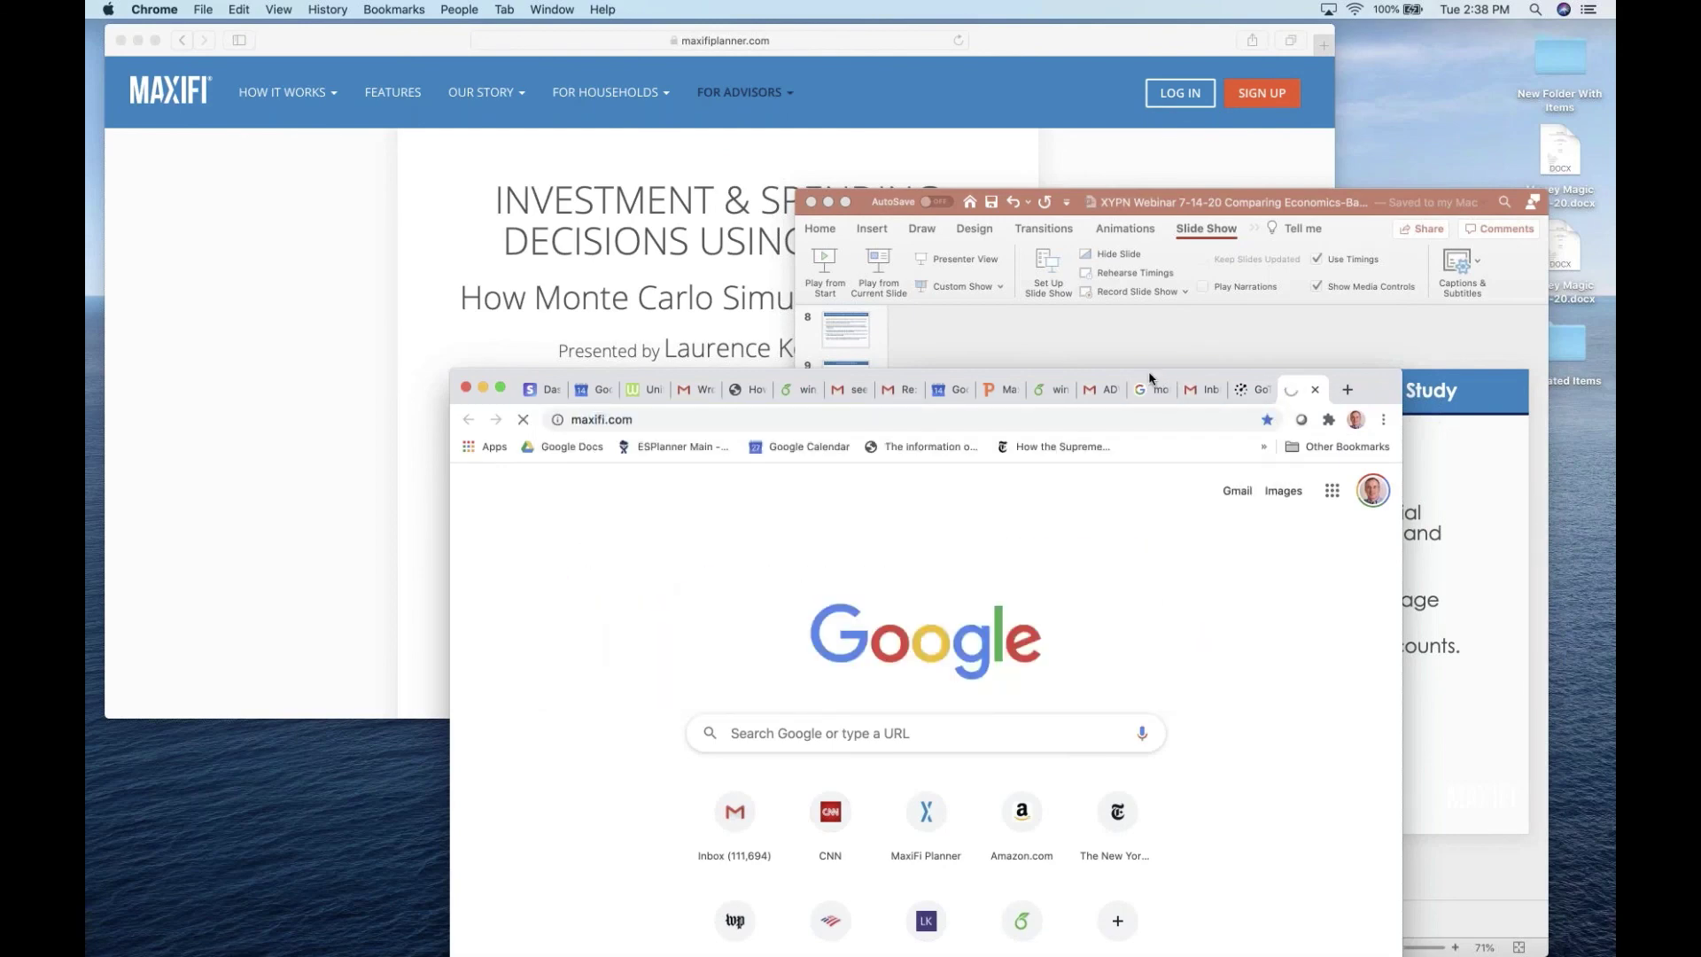
{"action": "left_click_drag", "start_coordinate": [1150, 378], "coordinate": [1155, 71]}
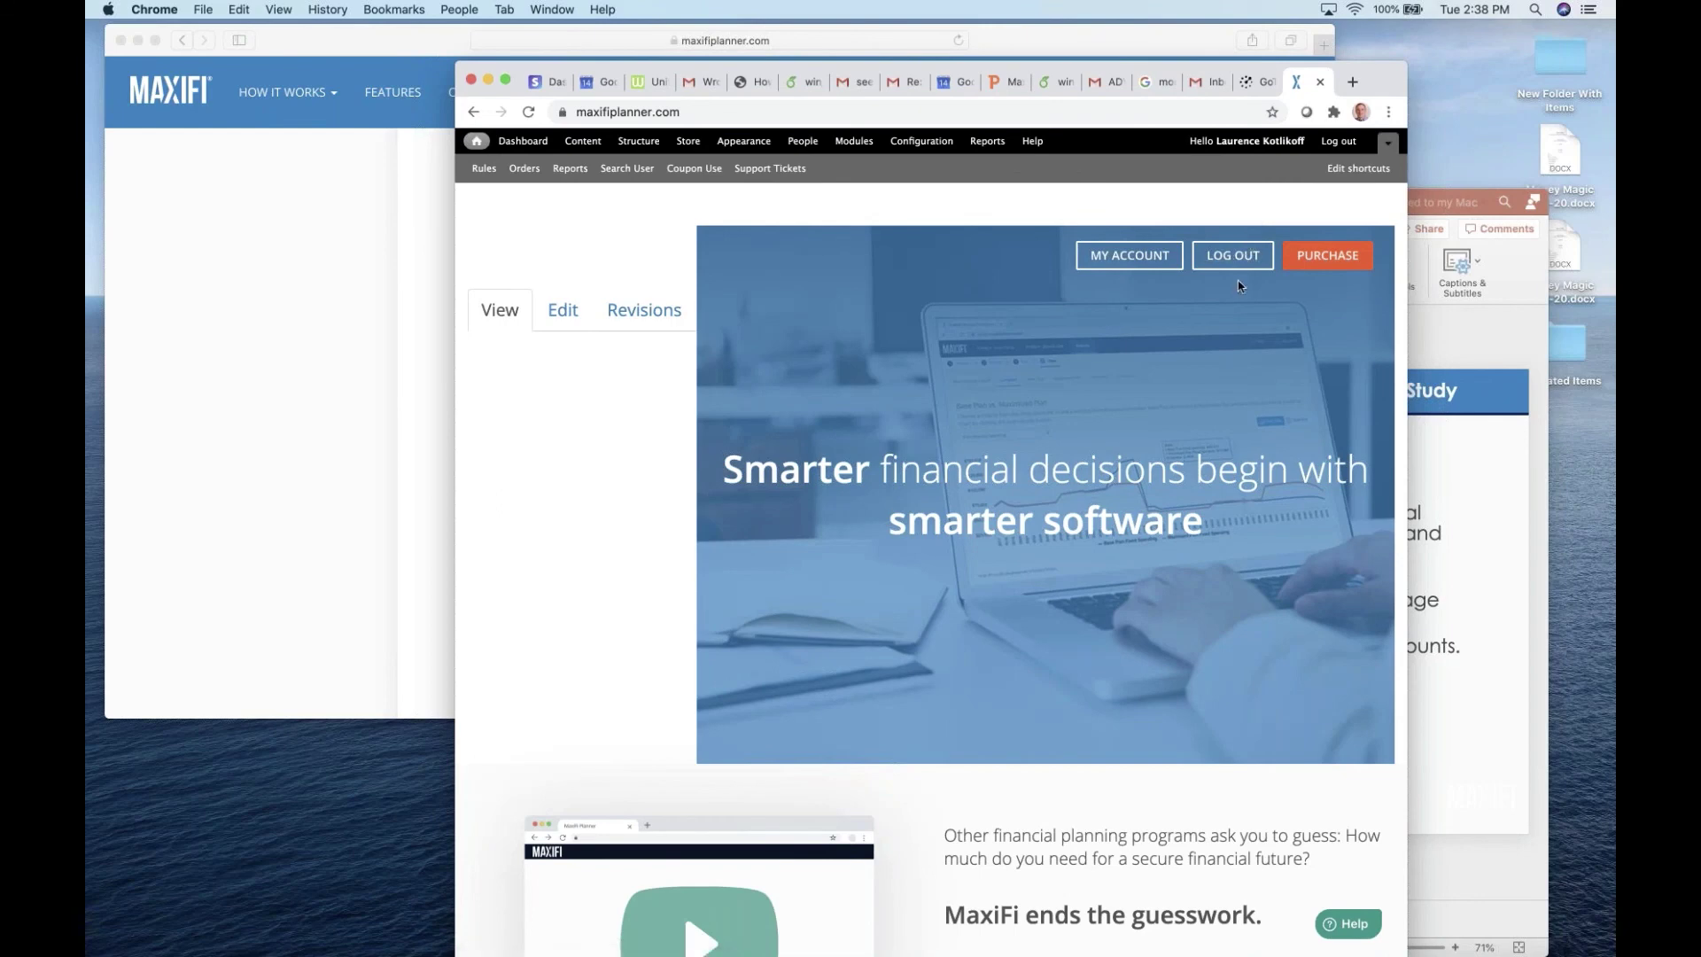
Step: Log out and back in with the saved credentials, then make Chrome full screen
{"action": "left_click", "coordinate": [1243, 249]}
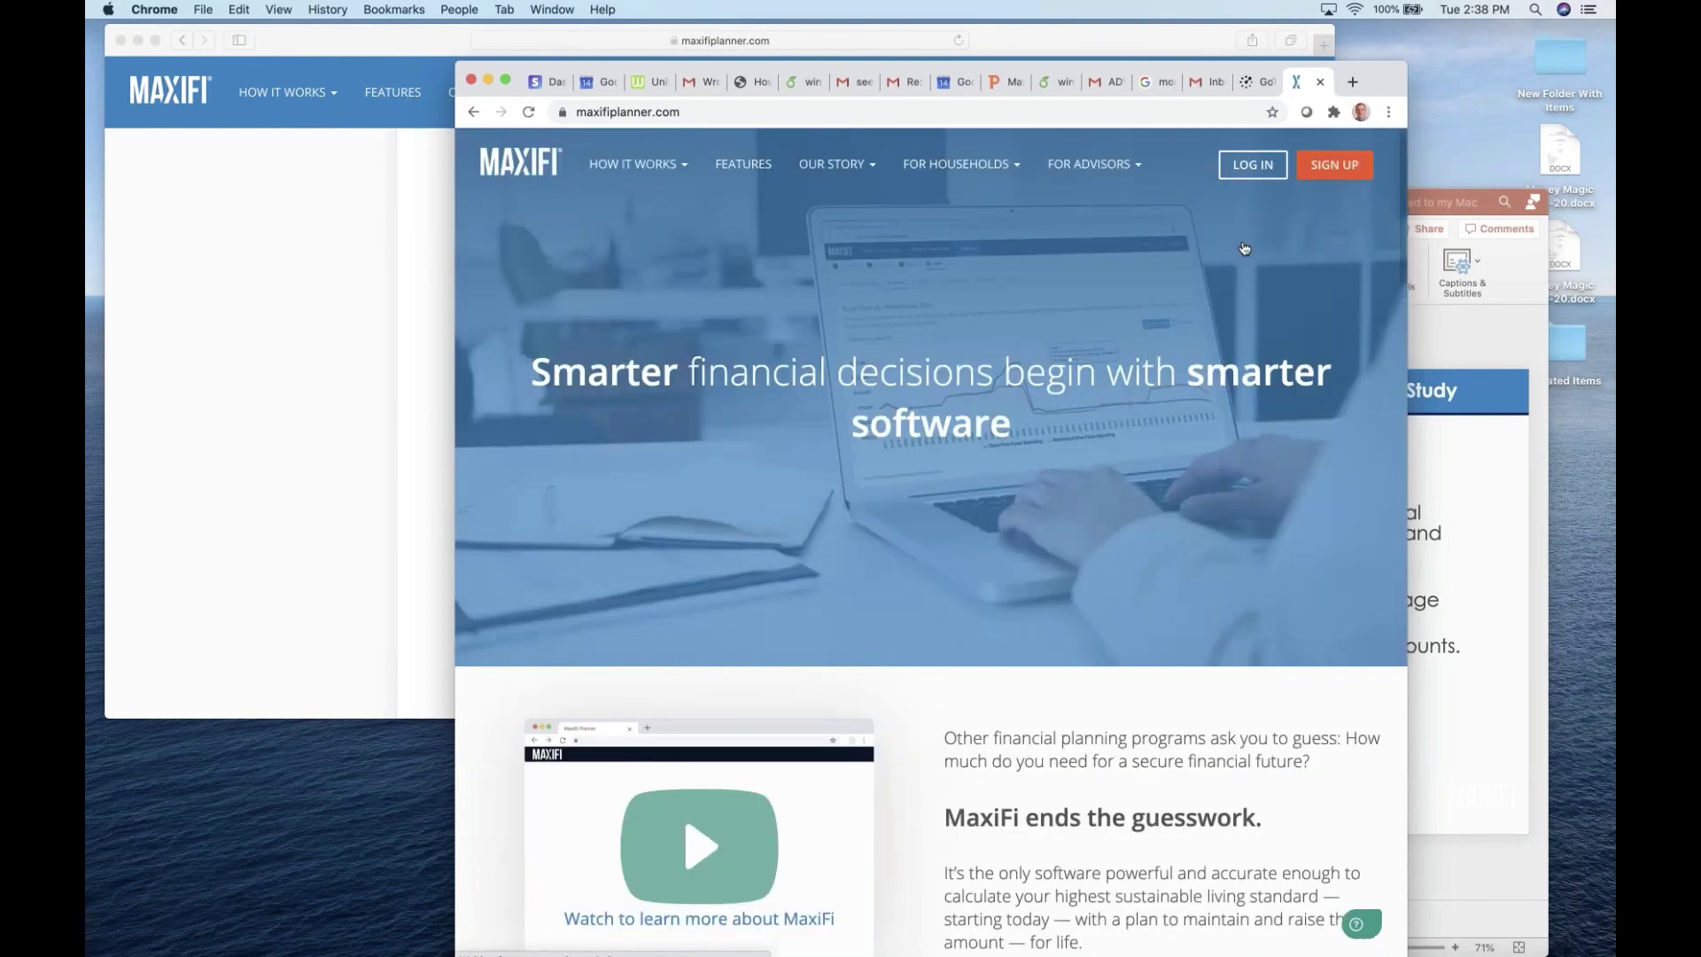
{"action": "left_click", "coordinate": [1269, 167]}
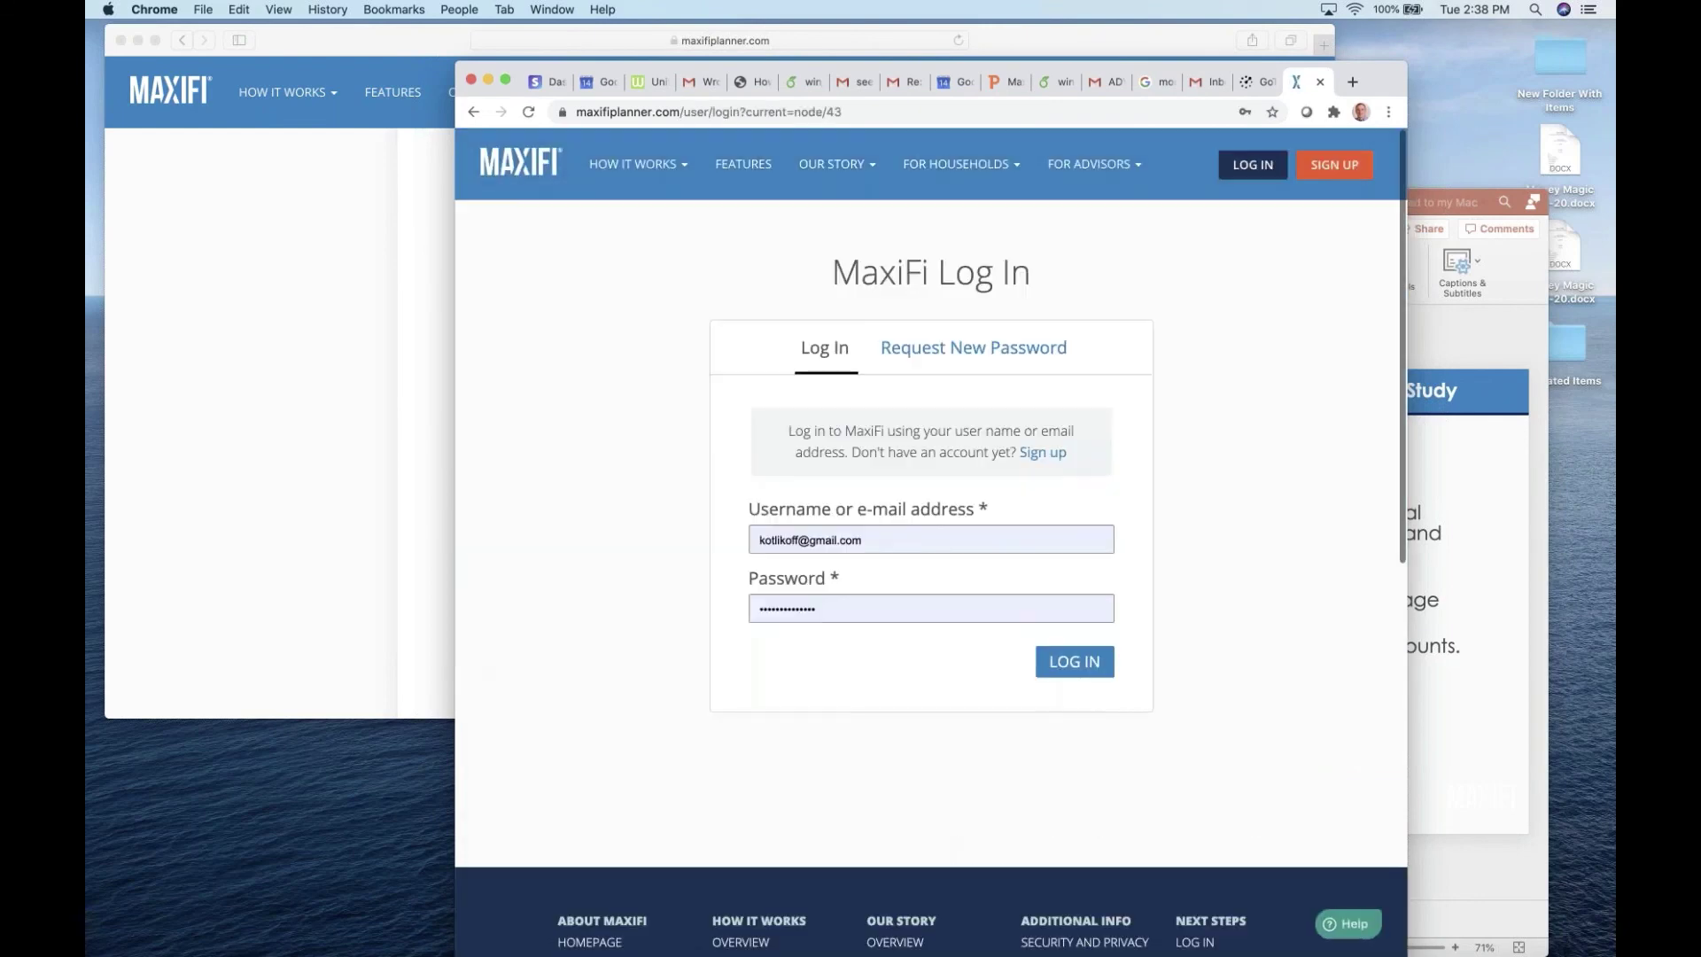
{"action": "left_click", "coordinate": [1088, 660]}
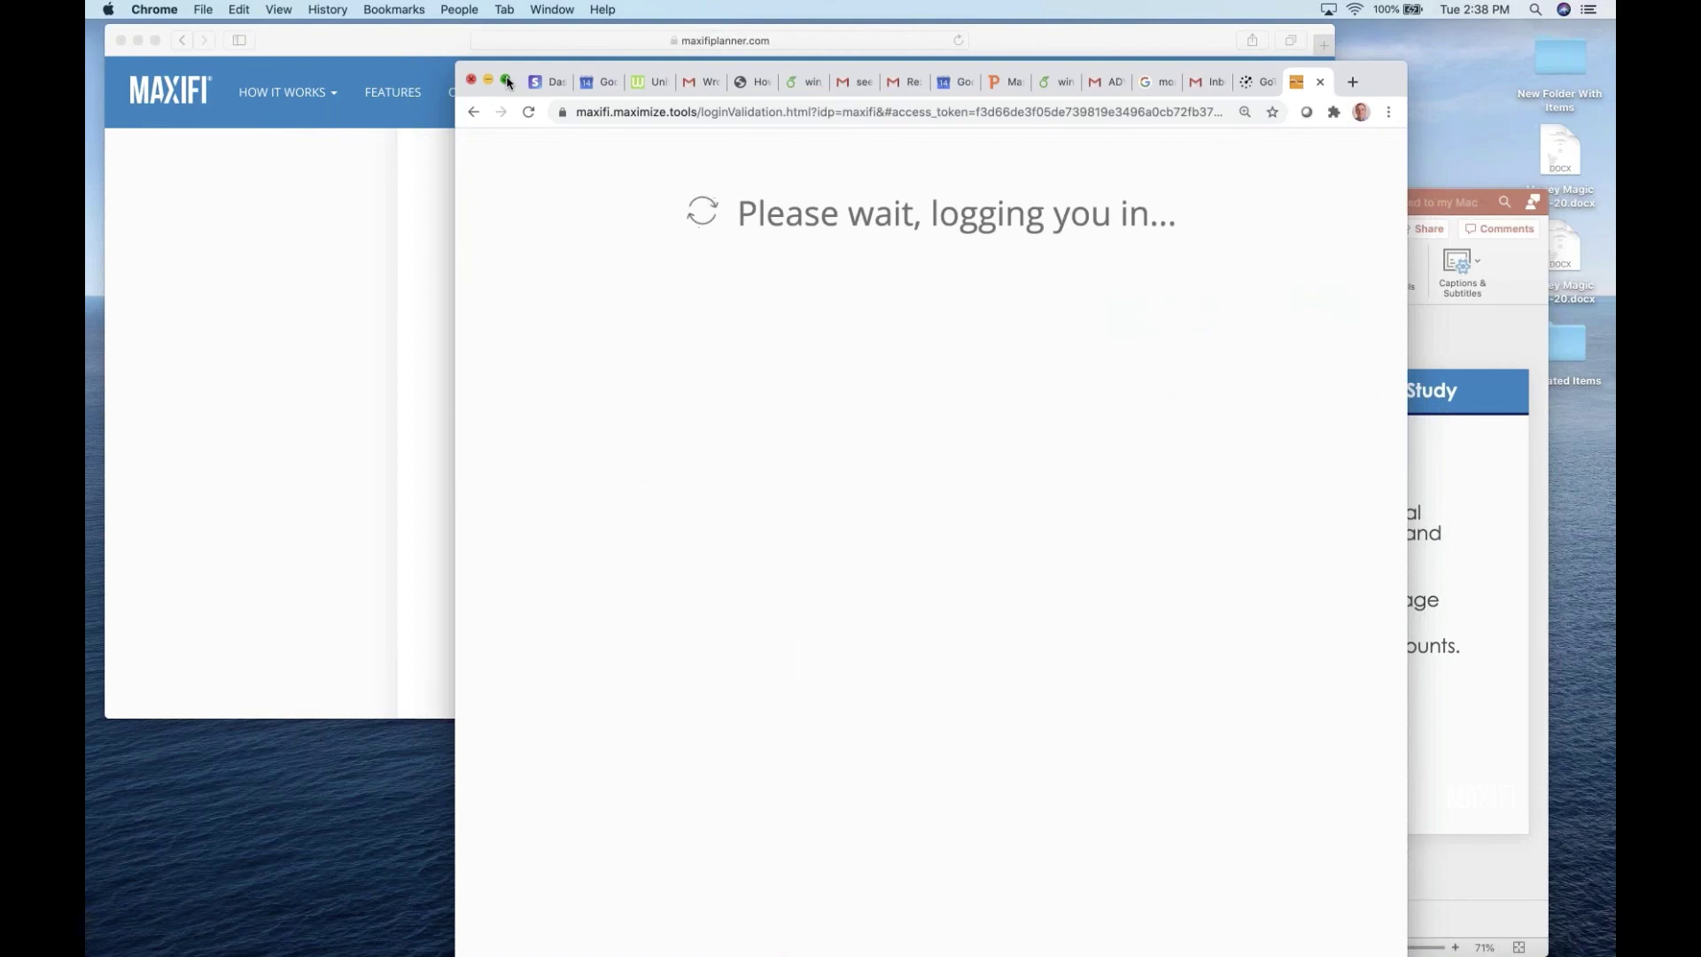
{"action": "left_click", "coordinate": [506, 78]}
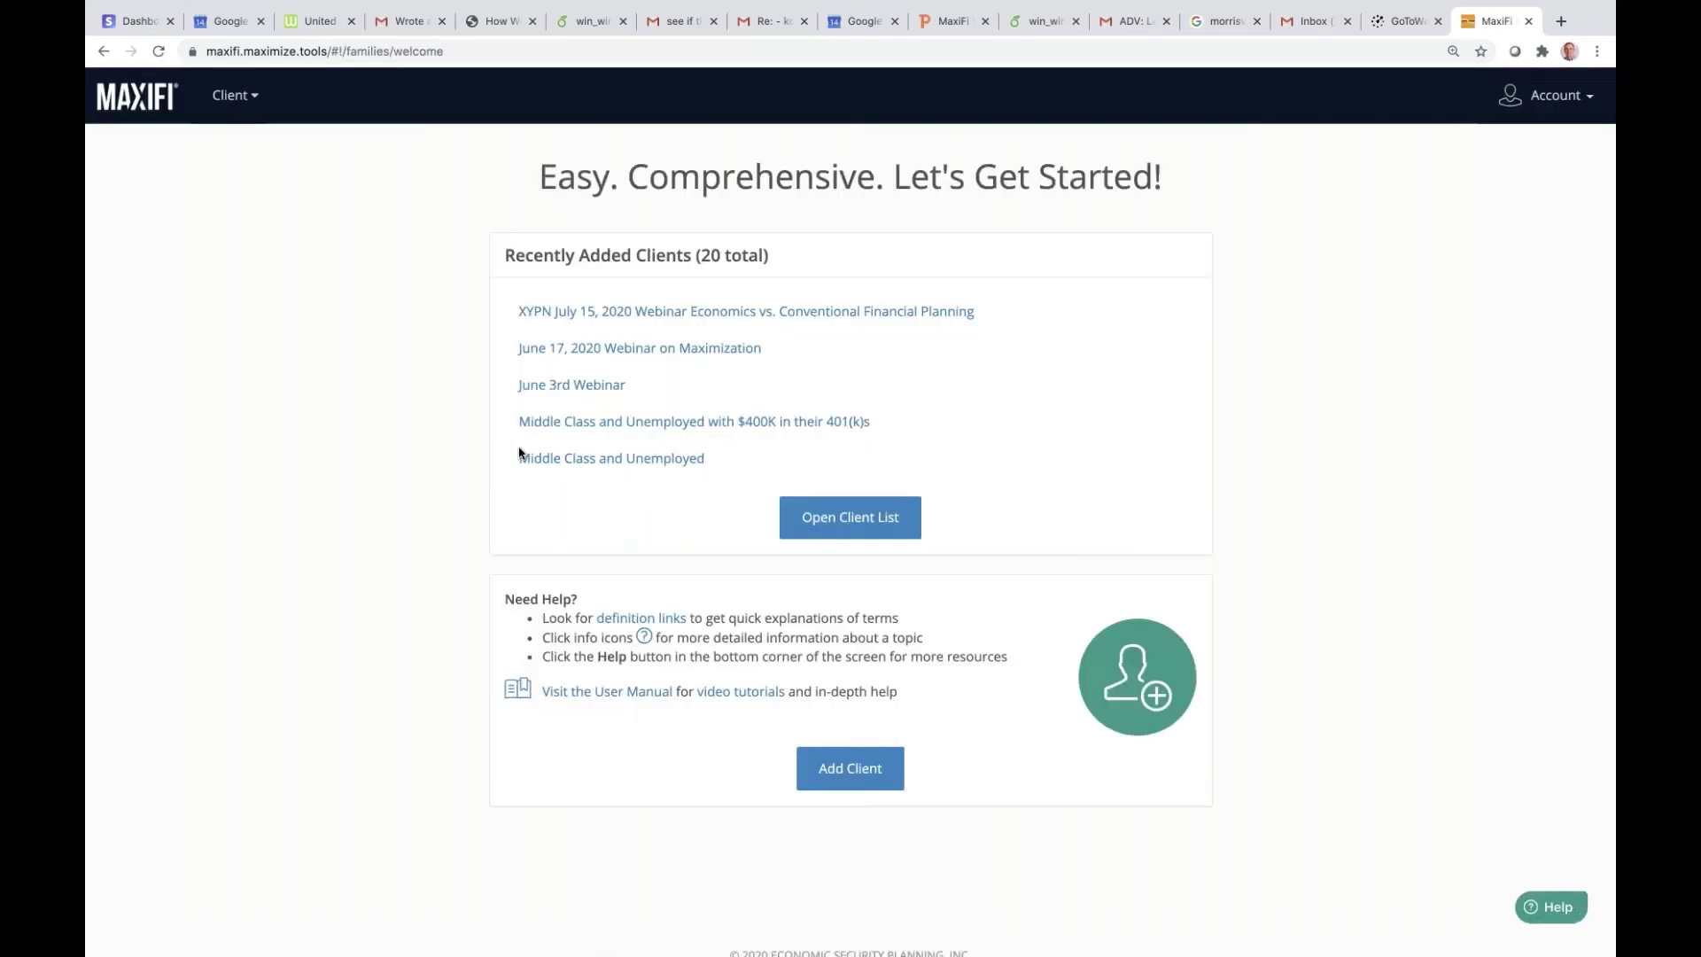
Step: Open the XYPN July 15, 2020 client's Base Profile and show the wife's $250,000 Manager earnings
{"action": "left_click", "coordinate": [583, 313]}
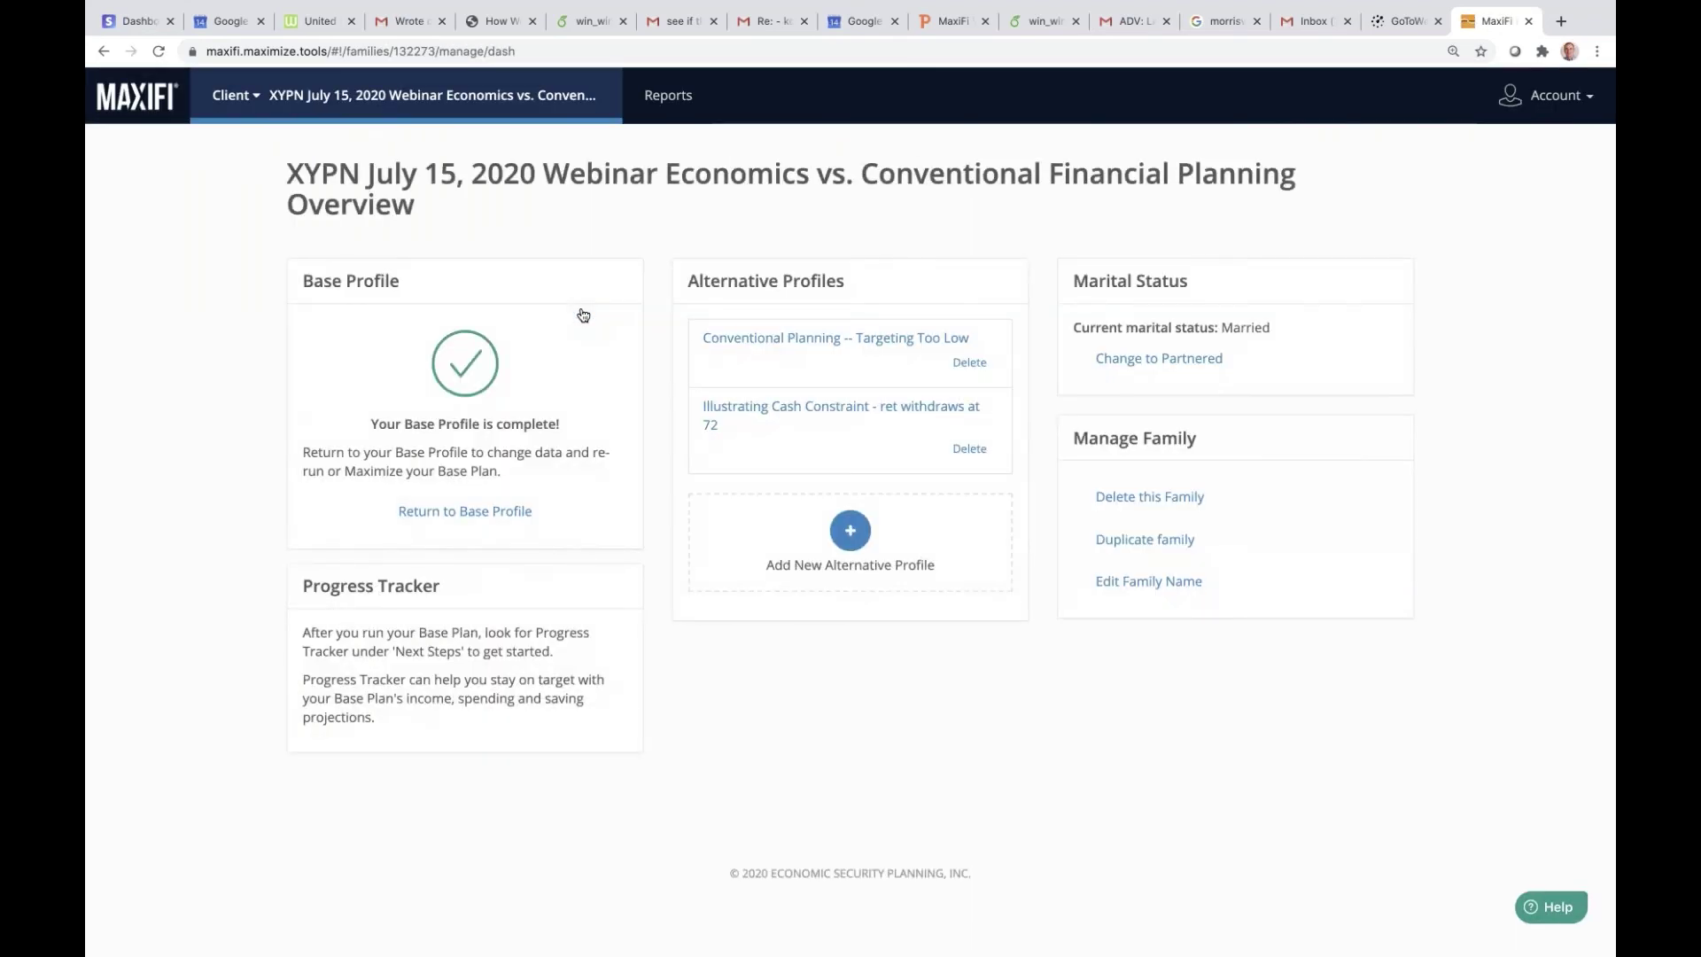
{"action": "left_click", "coordinate": [518, 515]}
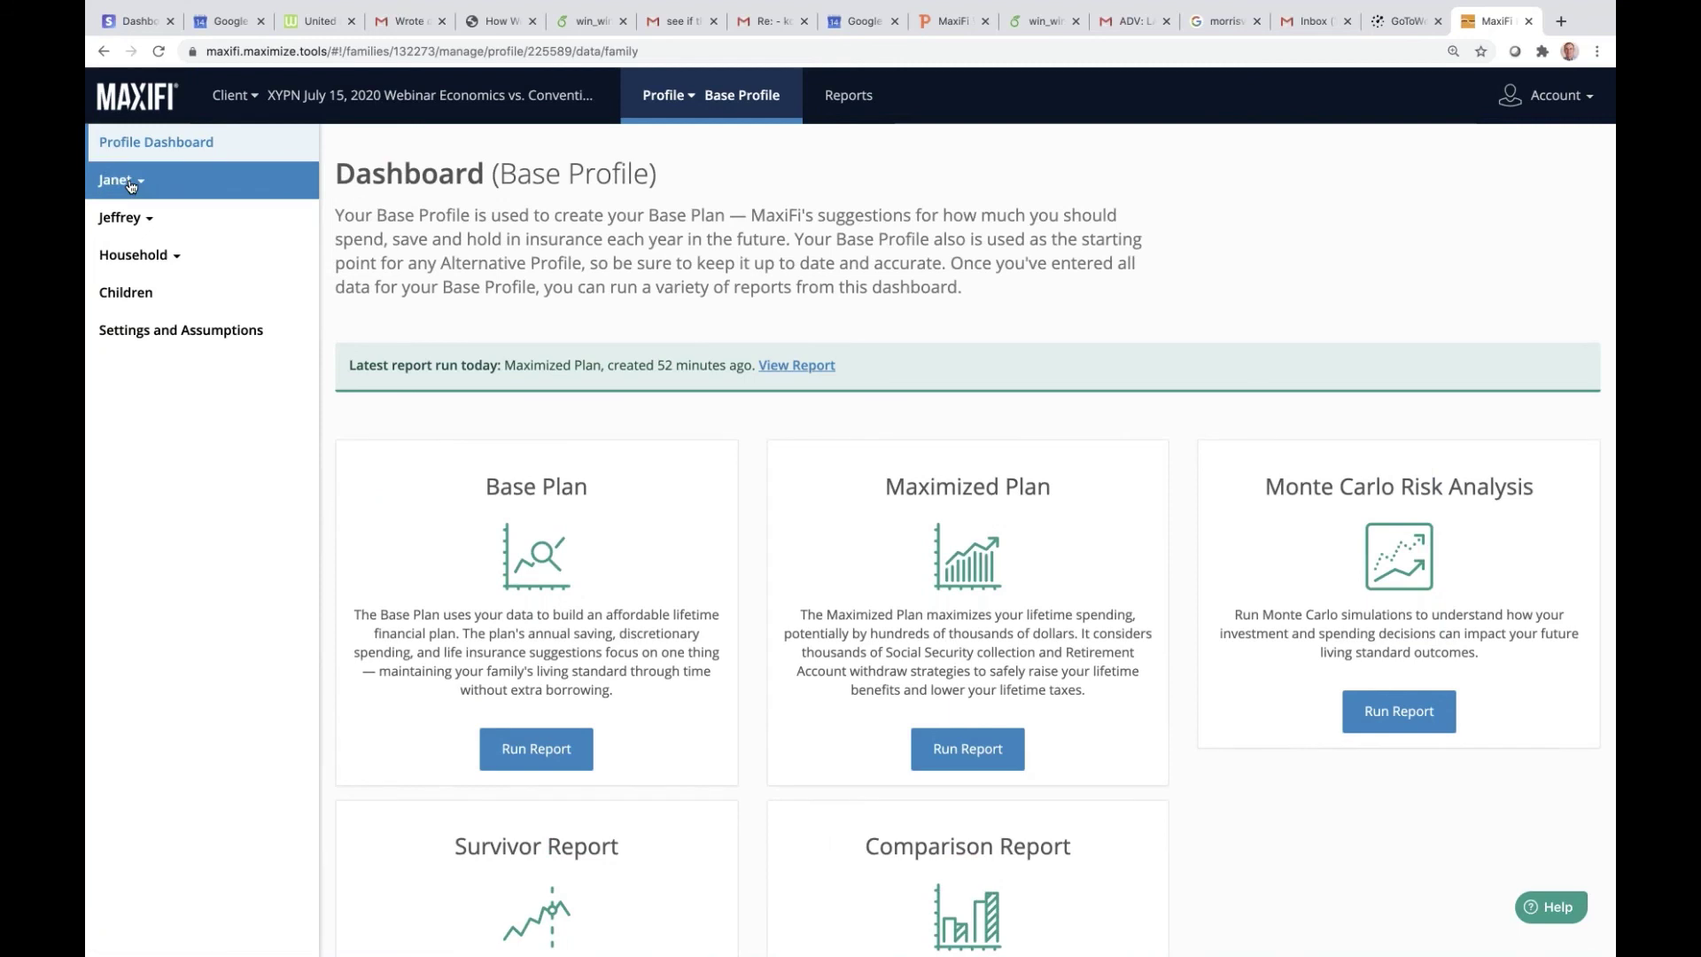
{"action": "left_click", "coordinate": [124, 180]}
{"action": "left_click", "coordinate": [549, 345]}
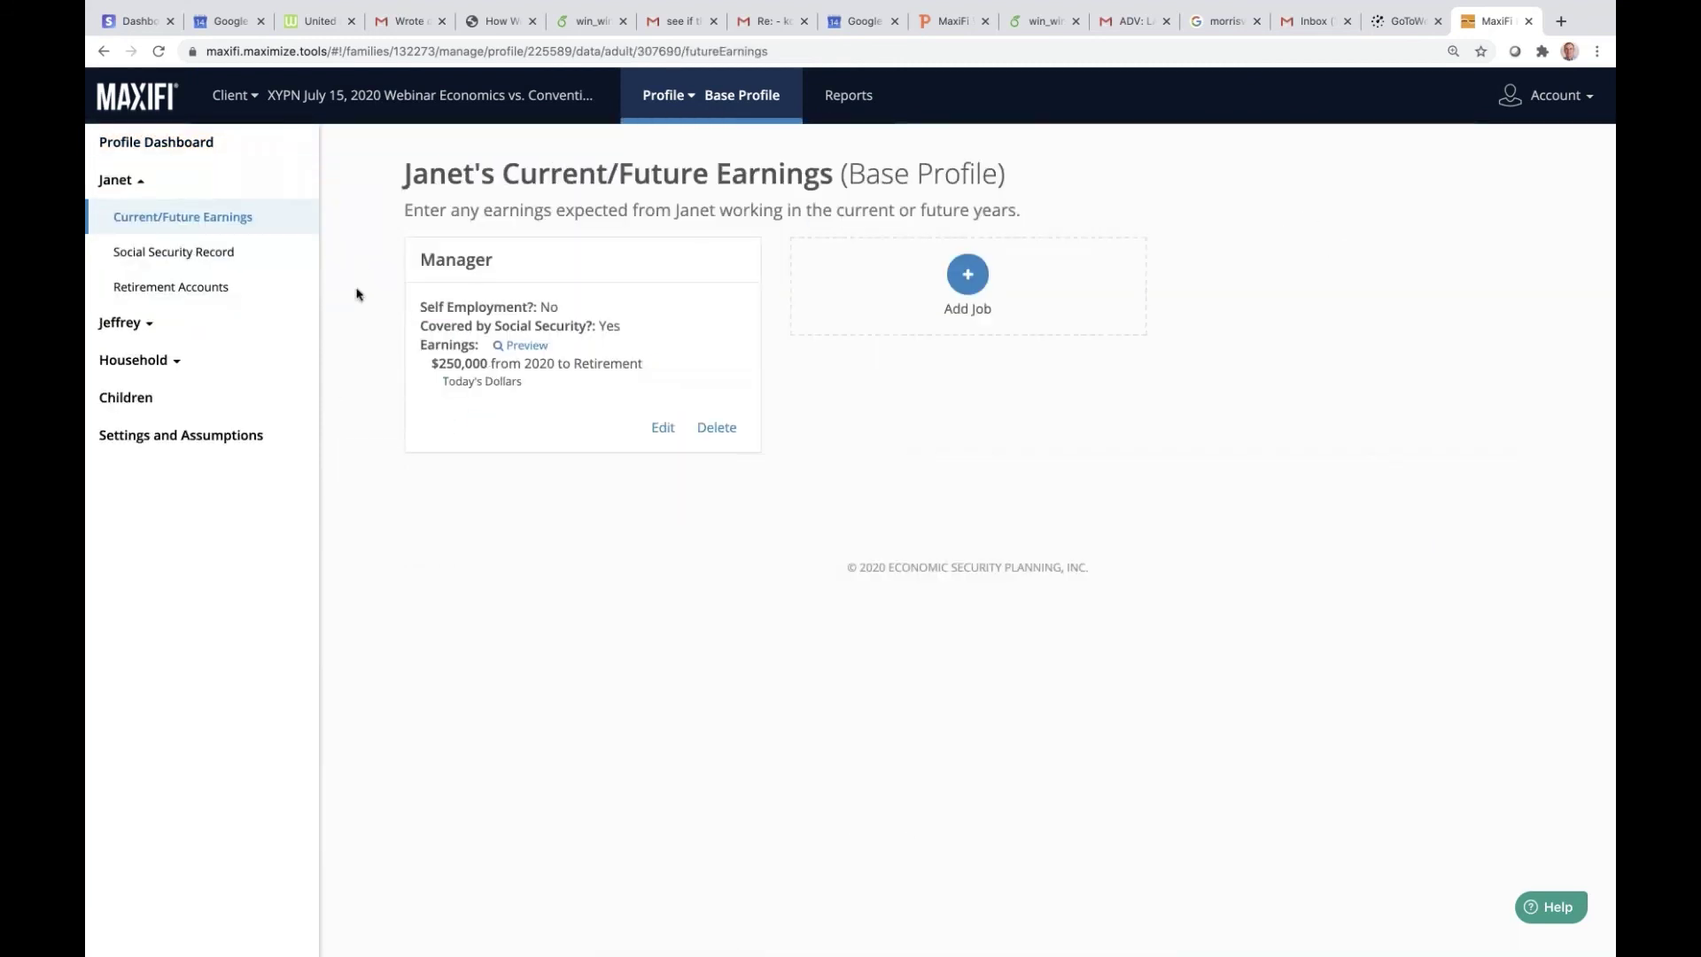
Step: Review the wife's overview, earnings and Social Security record, ending on her $2,000,000 401(k)
{"action": "left_click", "coordinate": [117, 181]}
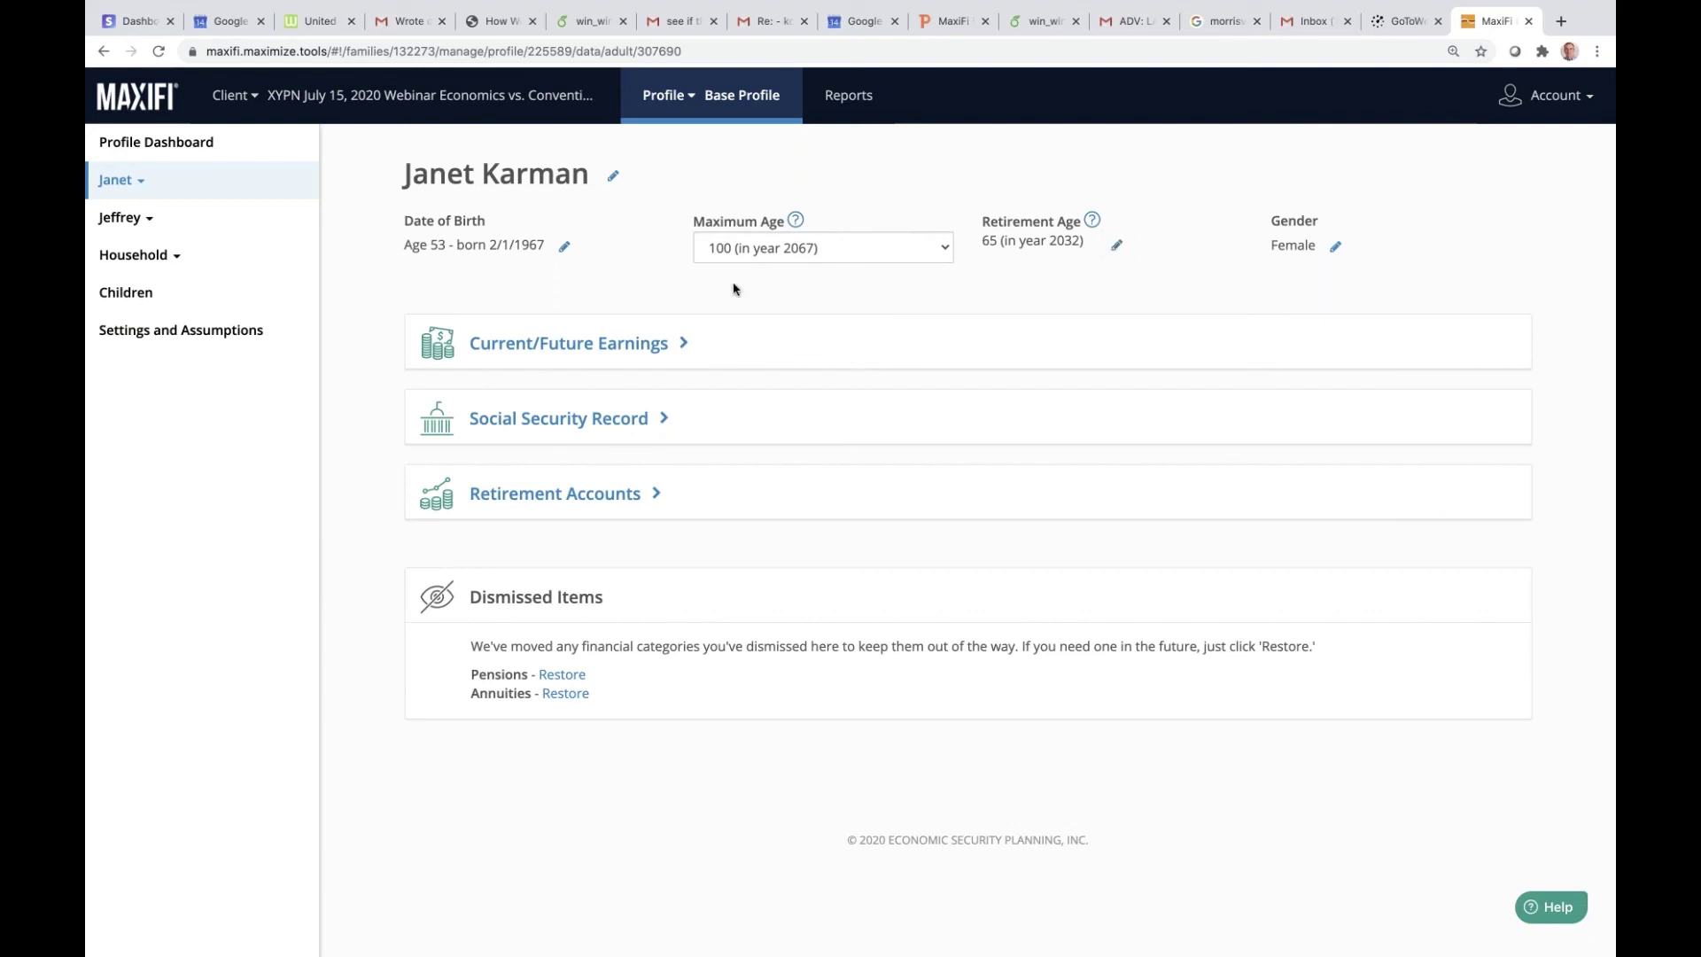
{"action": "left_click", "coordinate": [634, 362]}
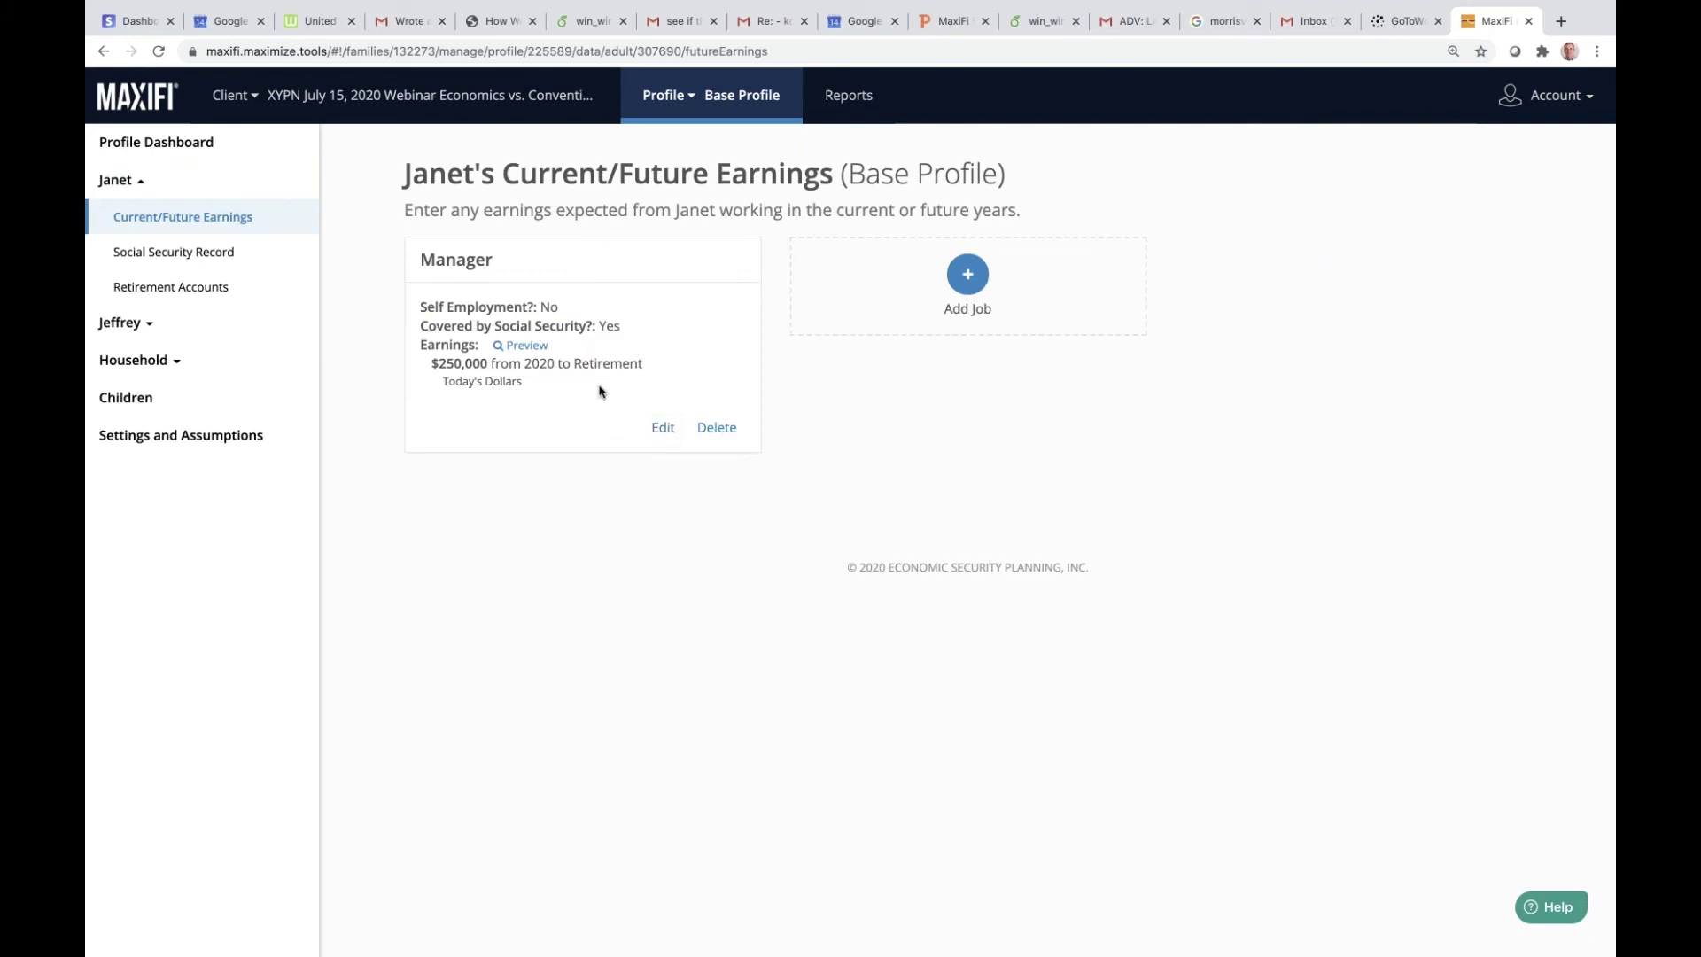
{"action": "left_click", "coordinate": [221, 251]}
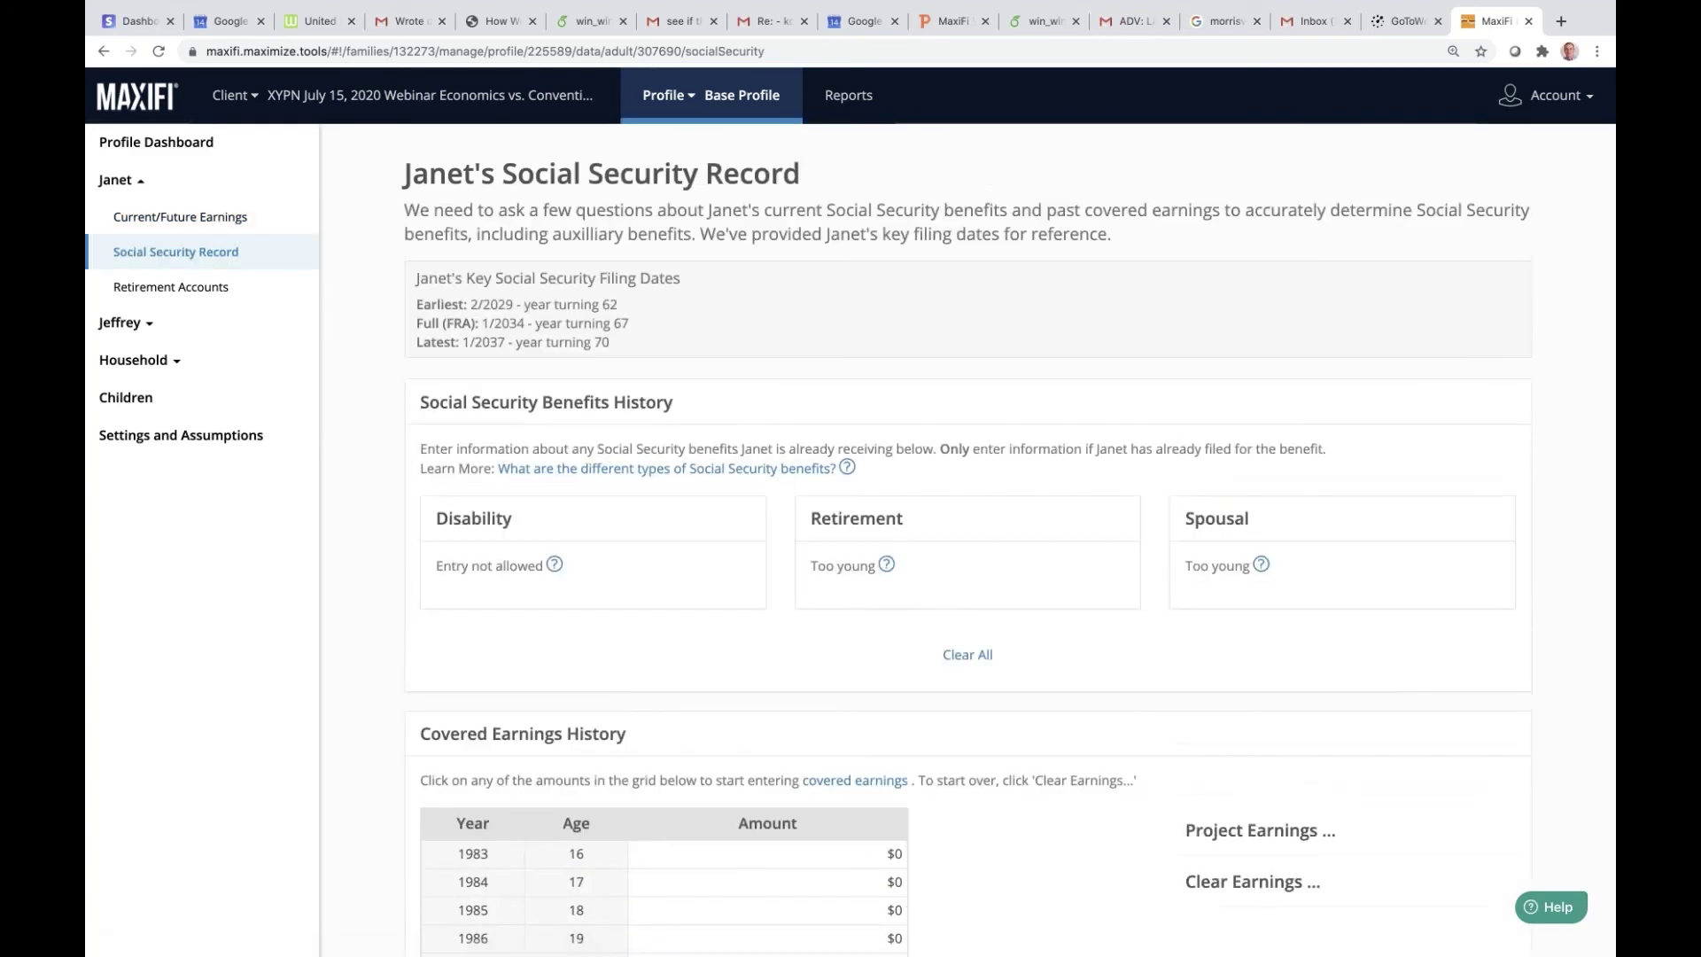
{"action": "scroll", "coordinate": [779, 496], "scroll_direction": "down", "scroll_amount": 5}
{"action": "scroll", "coordinate": [779, 497], "scroll_direction": "down", "scroll_amount": 6}
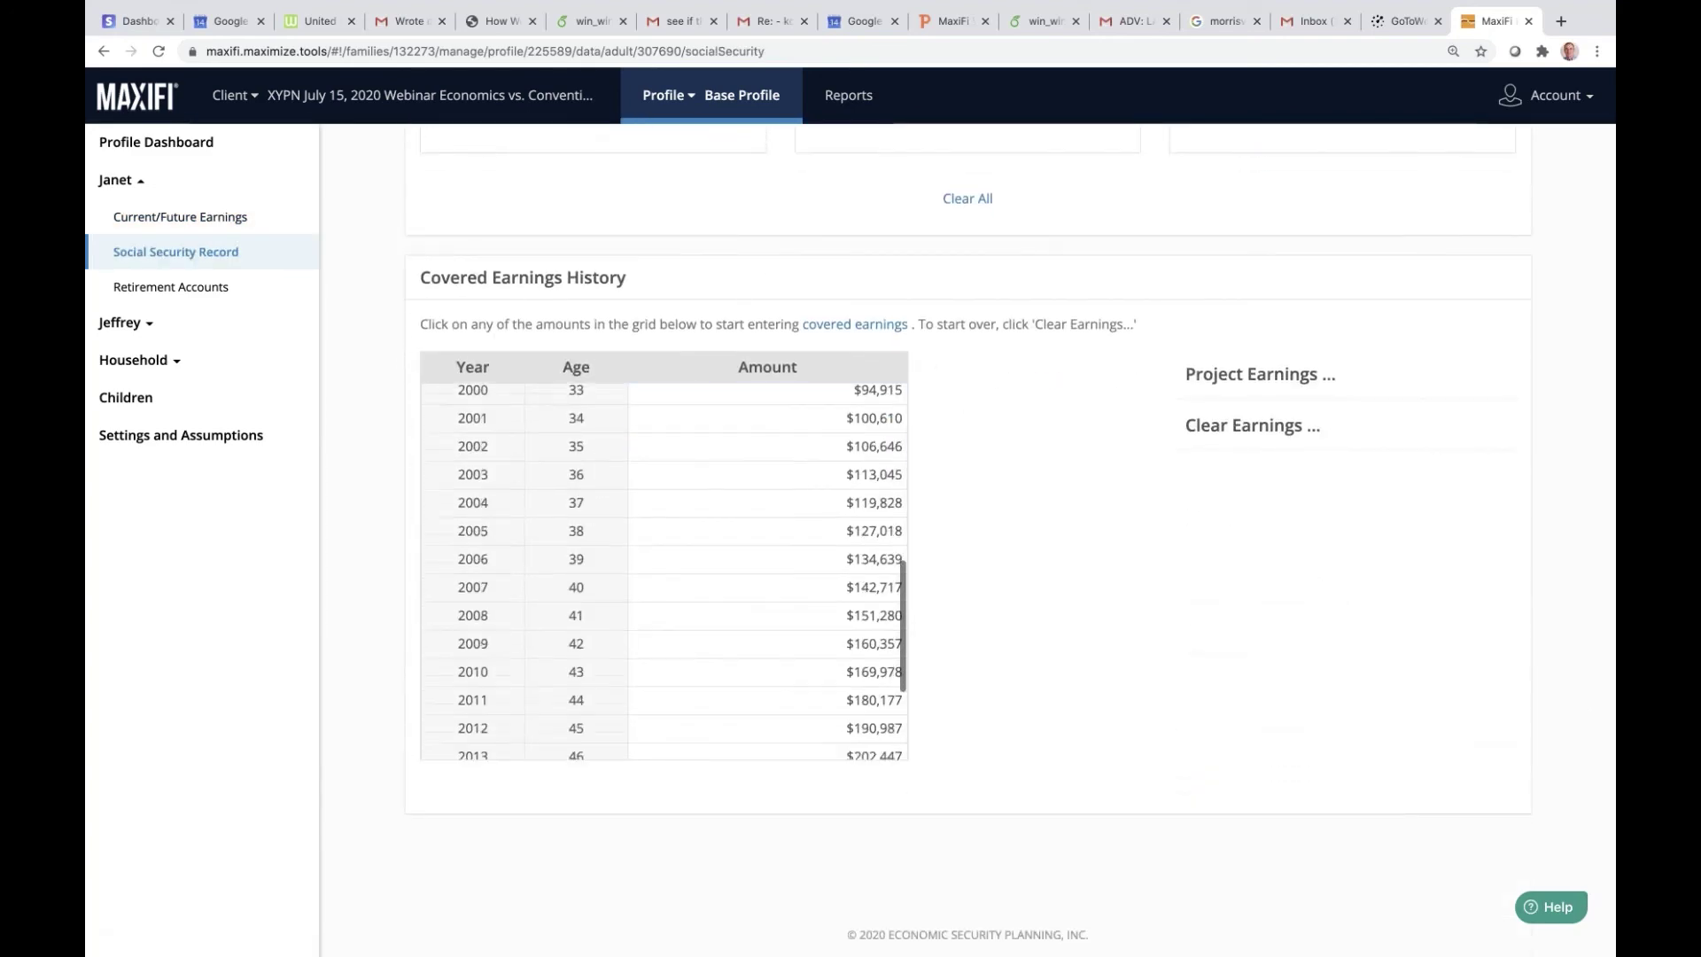
{"action": "left_click", "coordinate": [223, 286]}
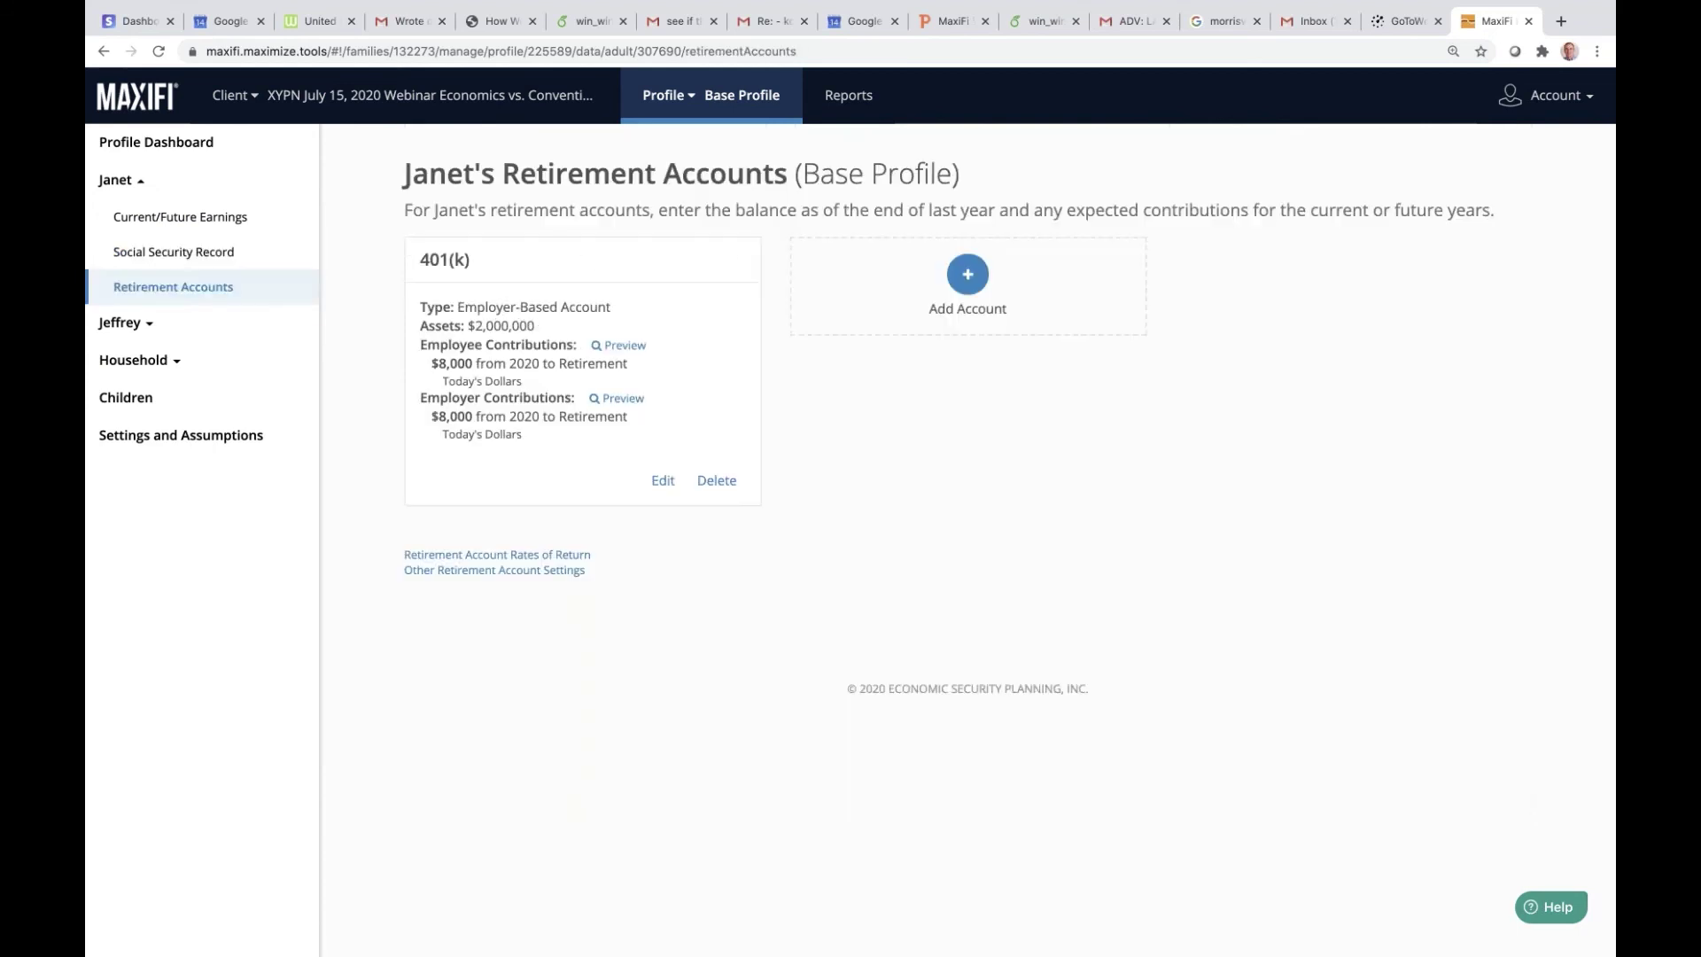
Step: Check the 401(k), household Regular Assets and Housing, then view the 1.5% Safe Returns/Inflation settings
{"action": "left_click", "coordinate": [661, 481]}
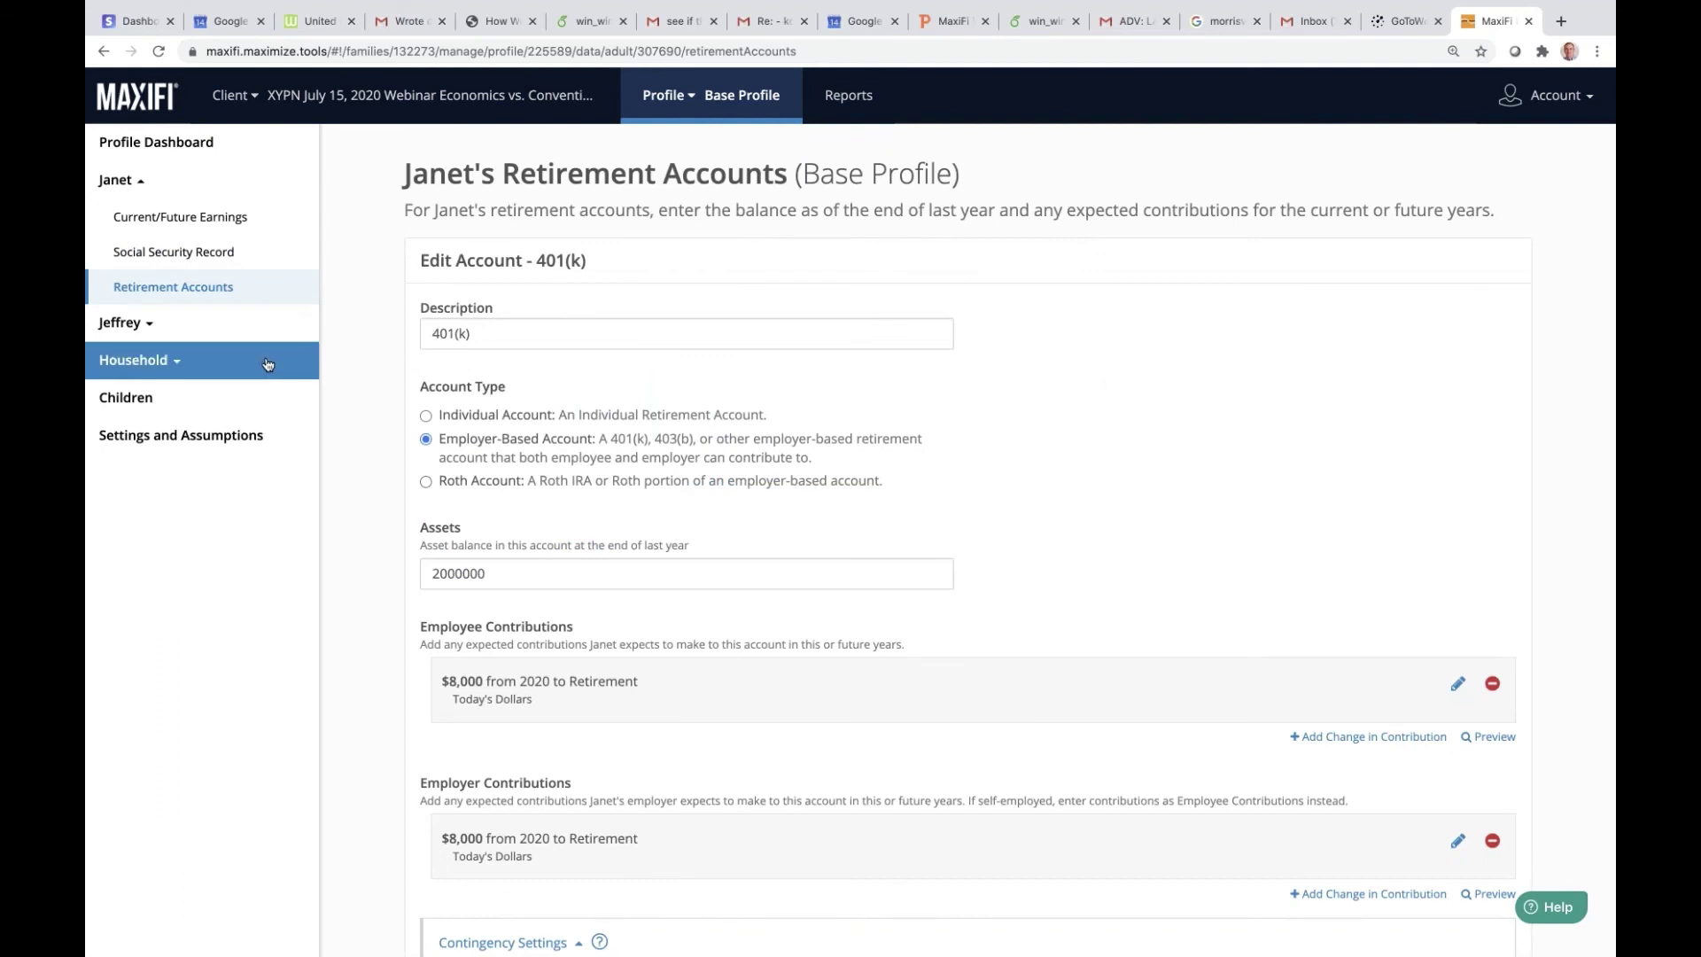
{"action": "left_click", "coordinate": [164, 365]}
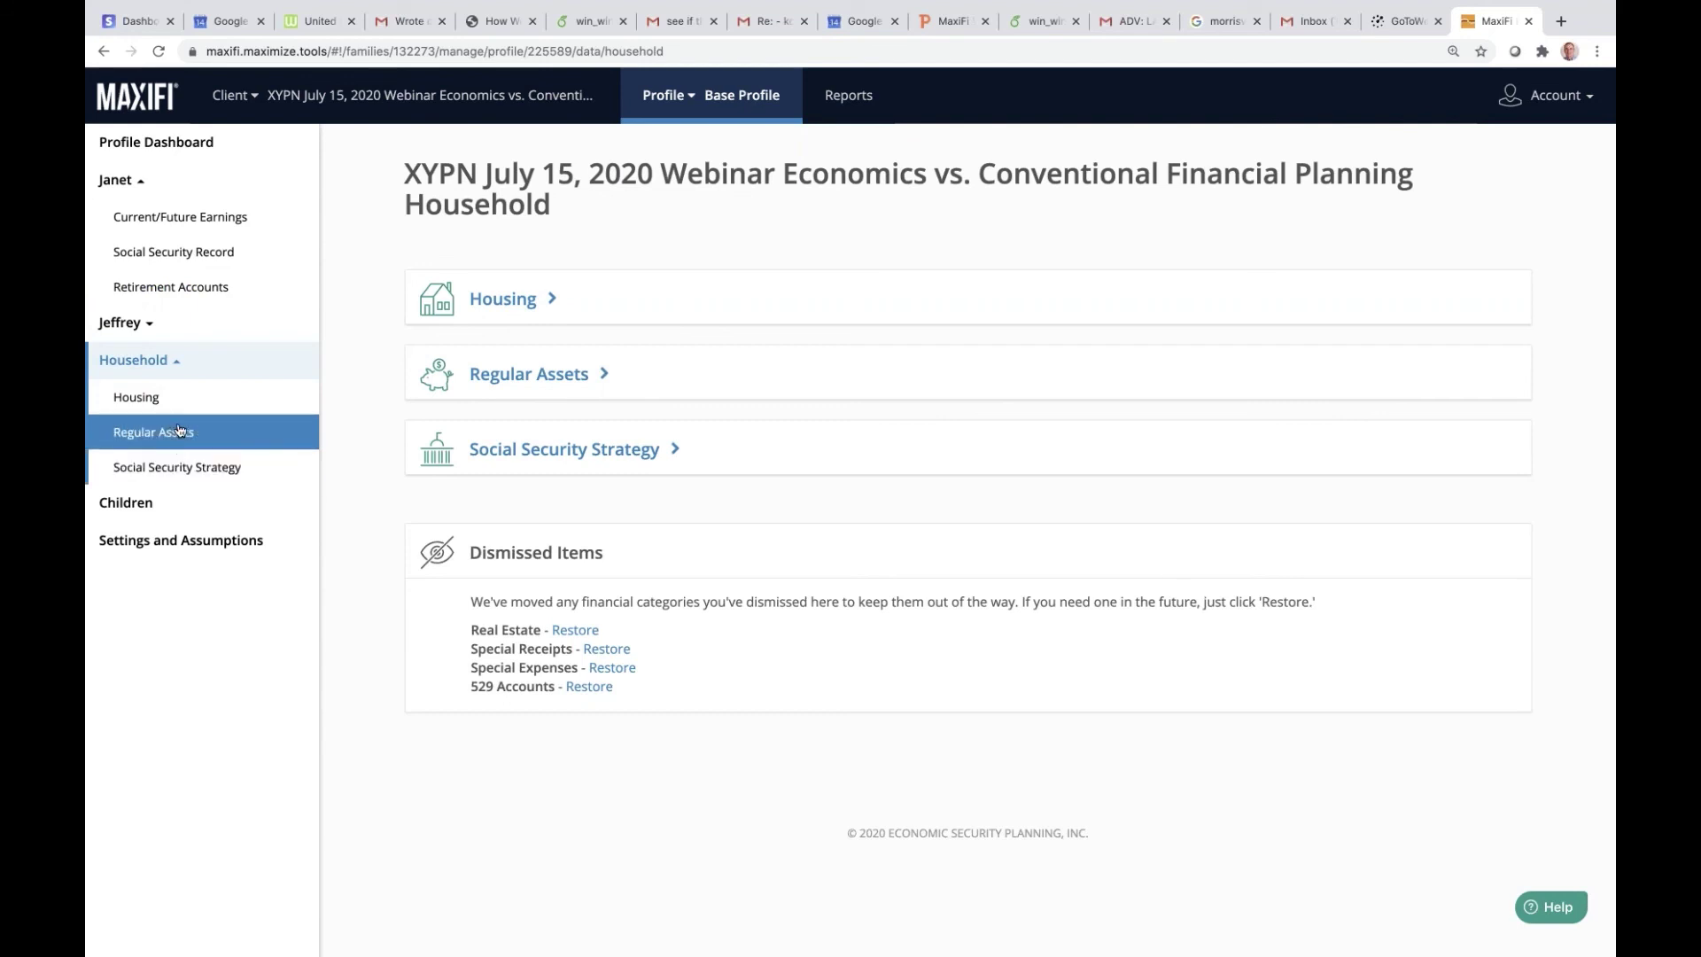
{"action": "left_click", "coordinate": [180, 429]}
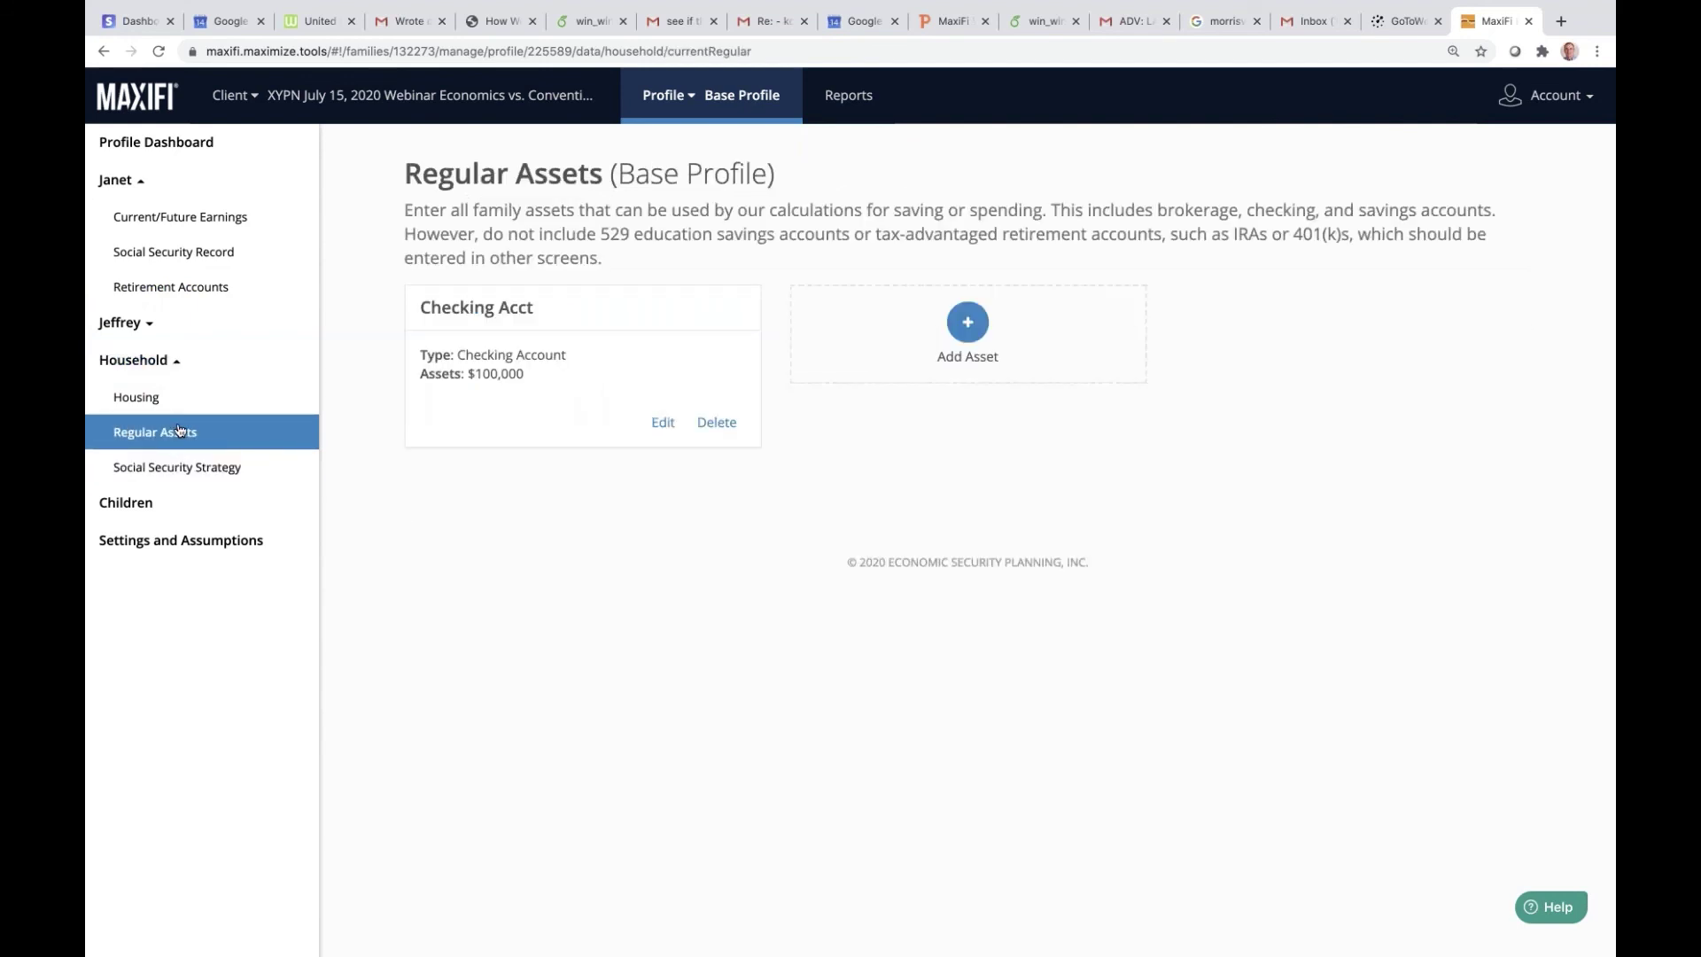
{"action": "left_click", "coordinate": [142, 400]}
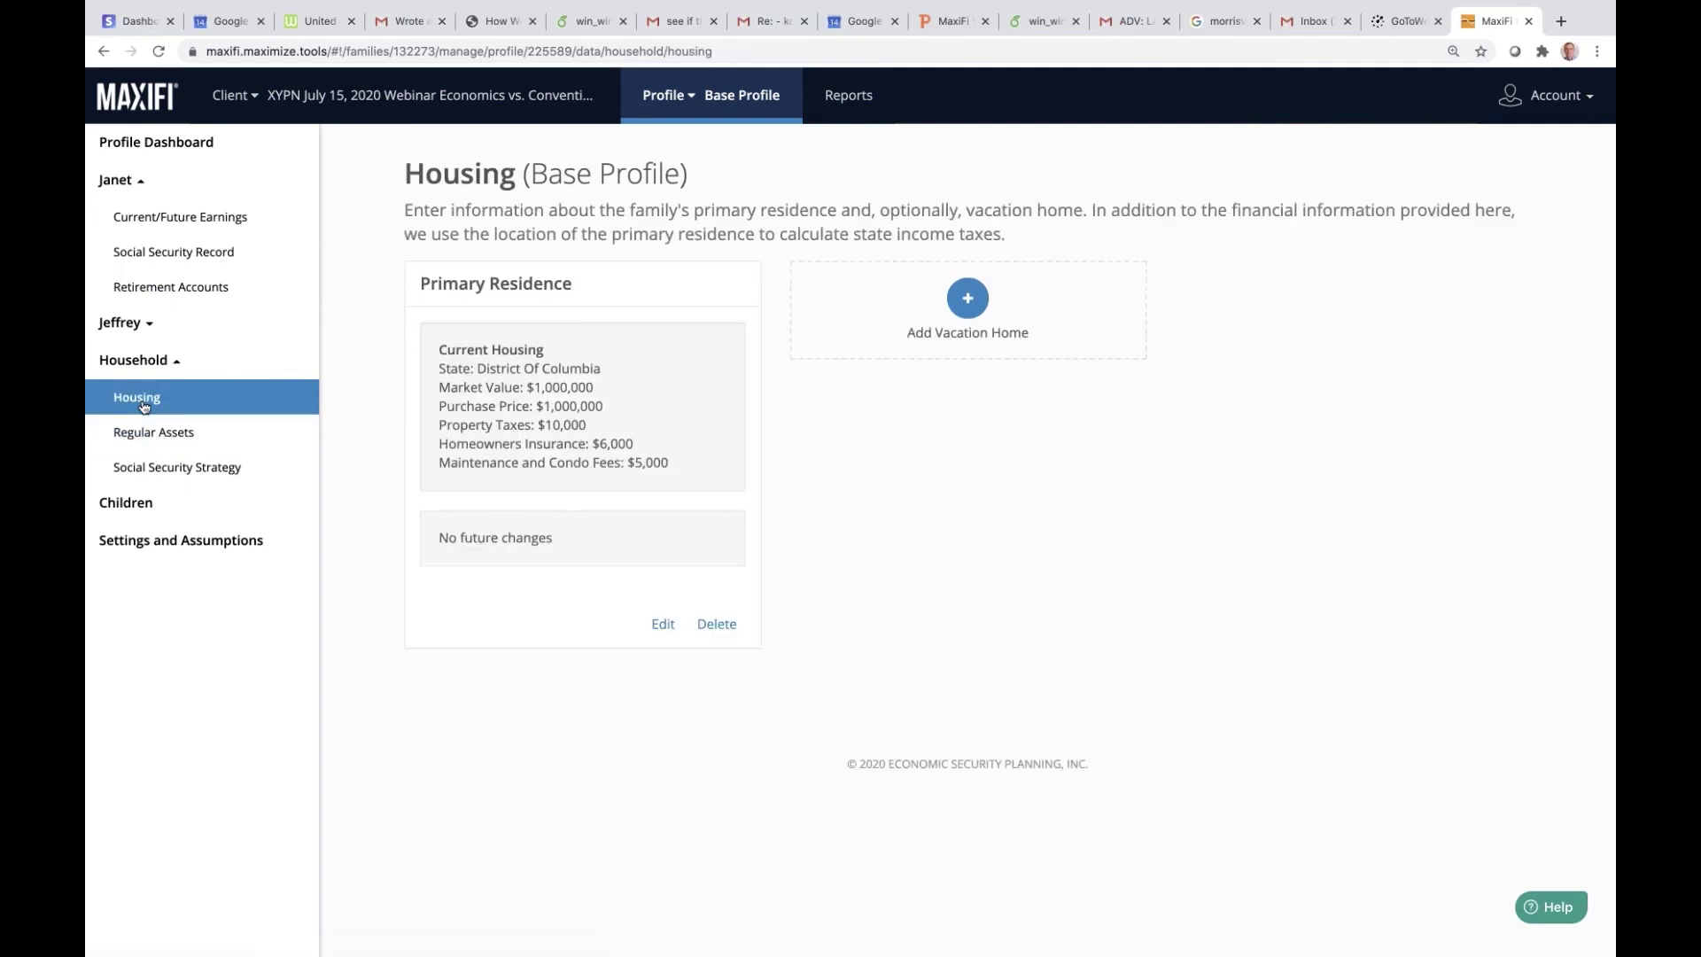
{"action": "left_click", "coordinate": [230, 542]}
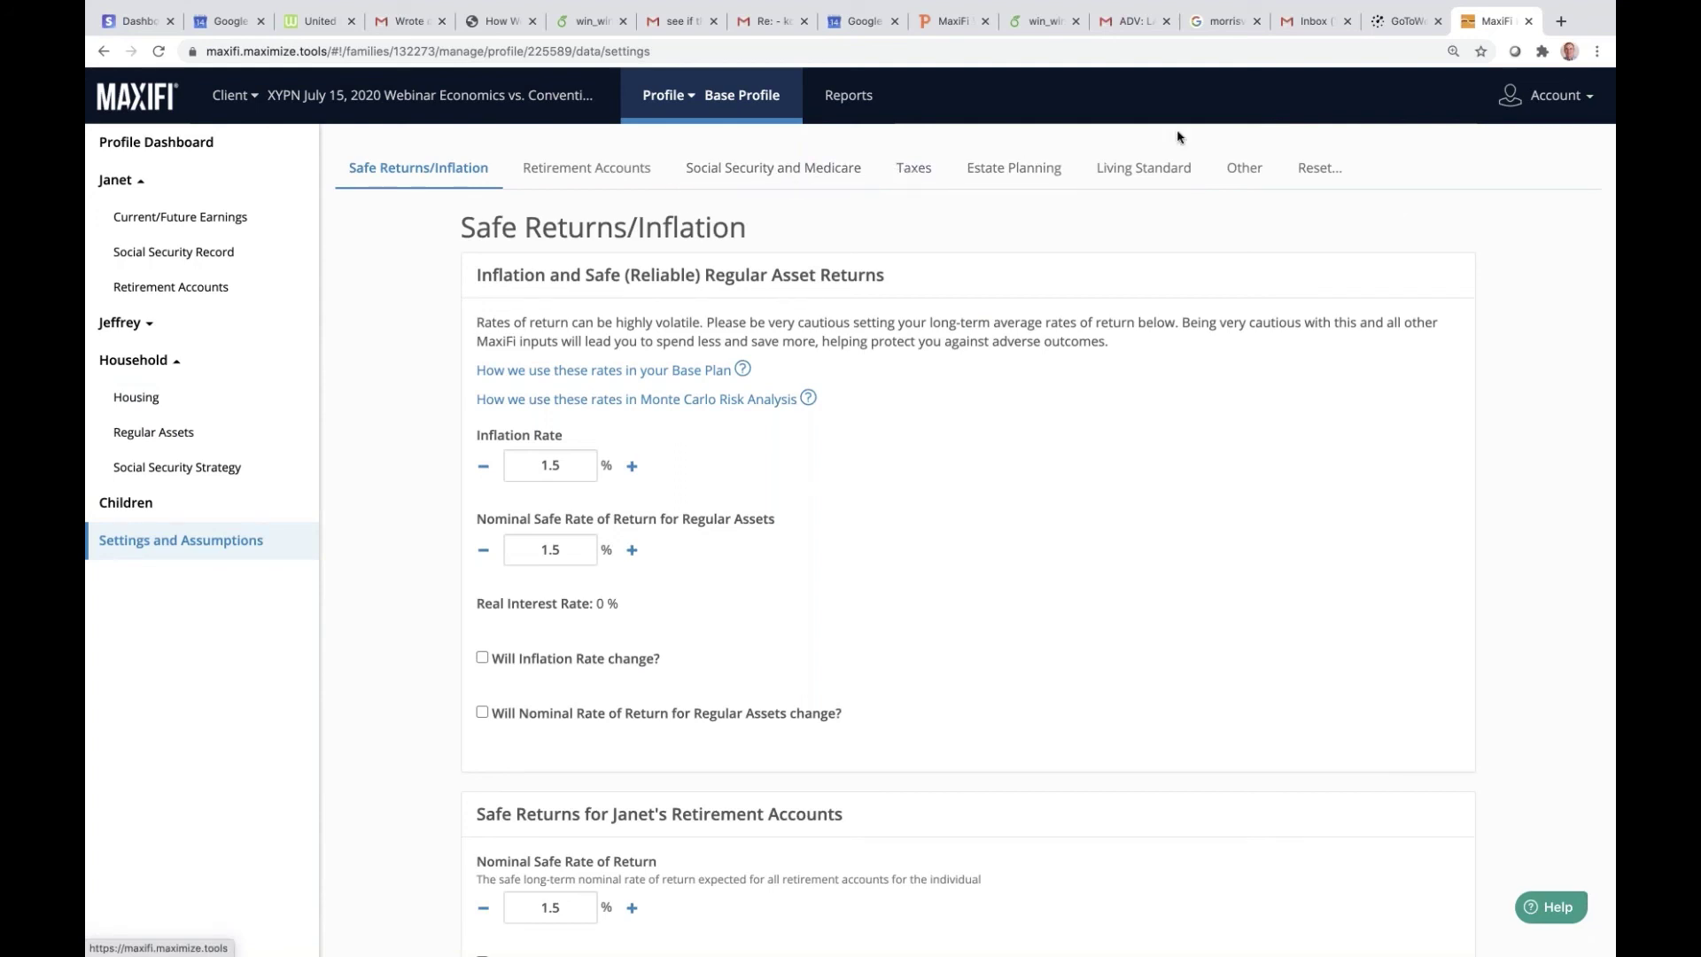
{"action": "left_click", "coordinate": [1140, 172]}
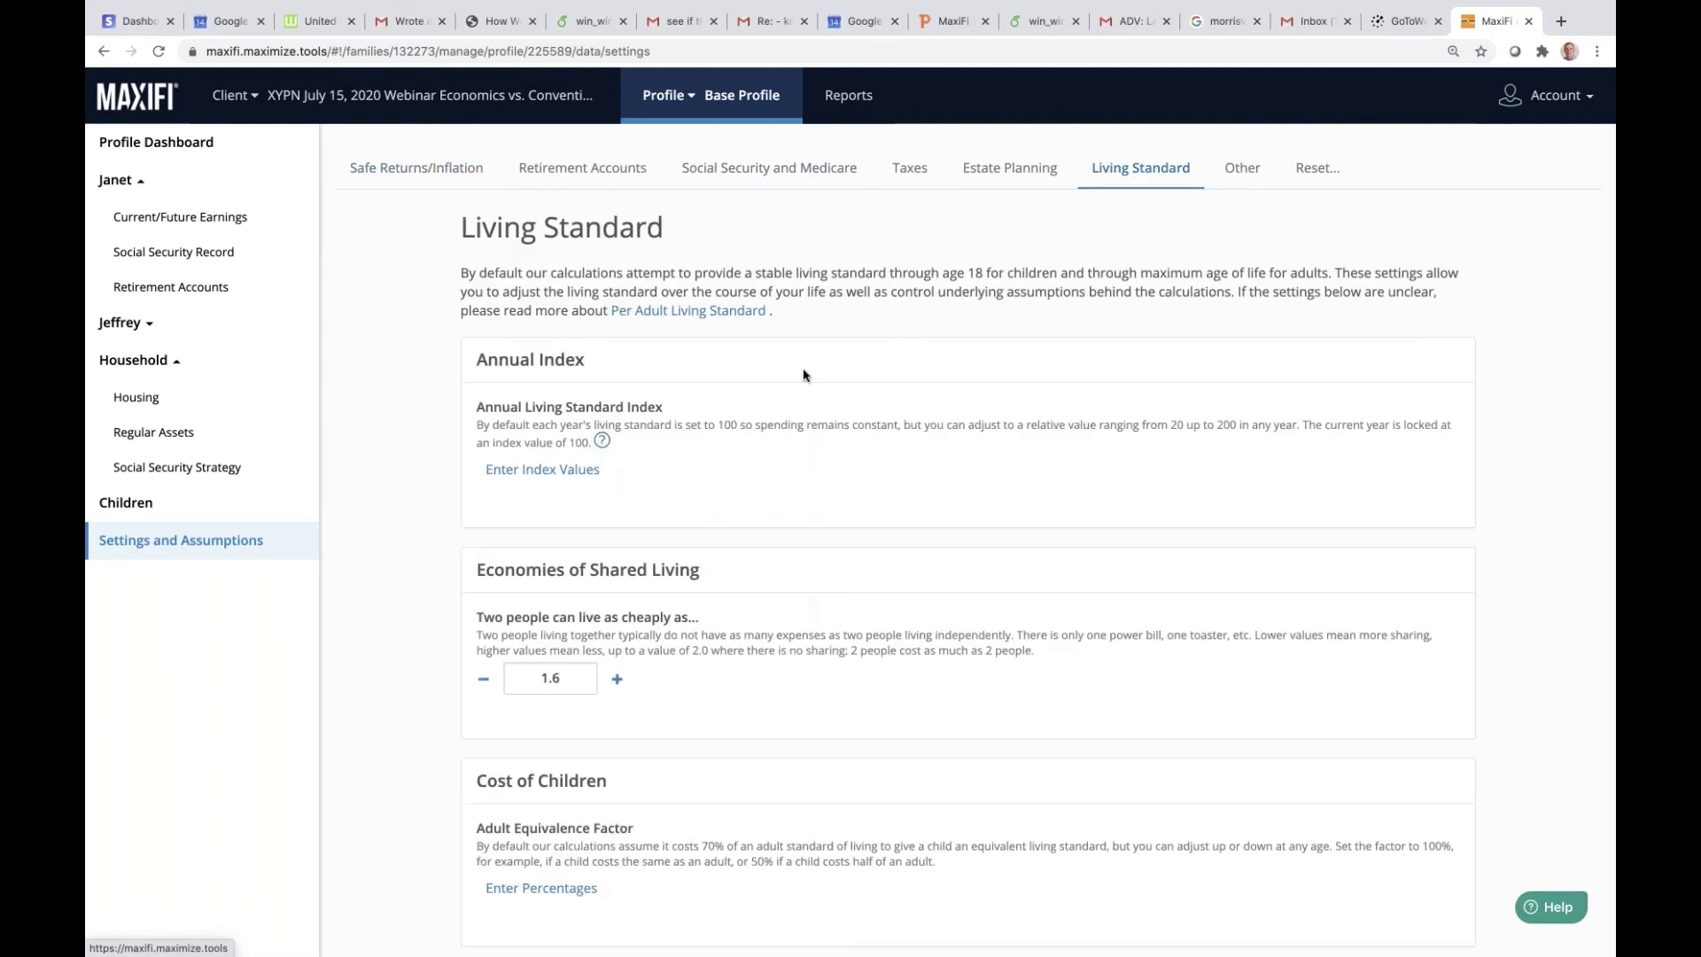
{"action": "left_click", "coordinate": [588, 471]}
{"action": "left_click", "coordinate": [838, 583]}
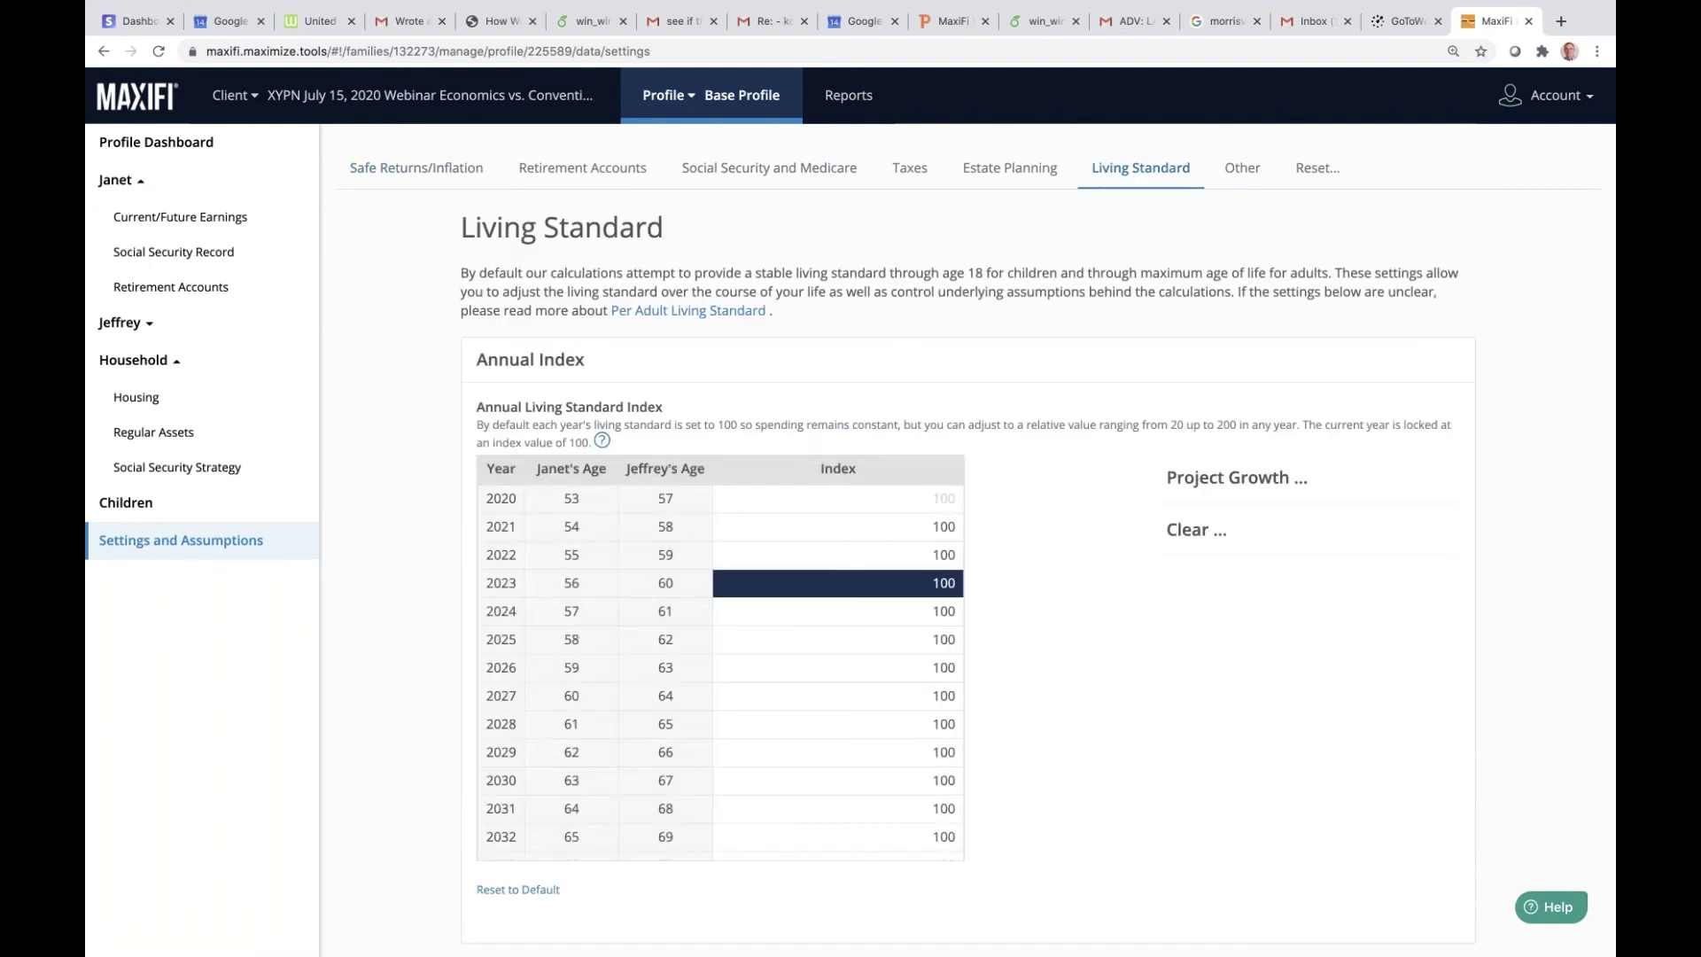
{"action": "left_click", "coordinate": [838, 639]}
{"action": "scroll", "coordinate": [838, 664], "scroll_direction": "down", "scroll_amount": 1}
{"action": "scroll", "coordinate": [838, 664], "scroll_direction": "up", "scroll_amount": 1}
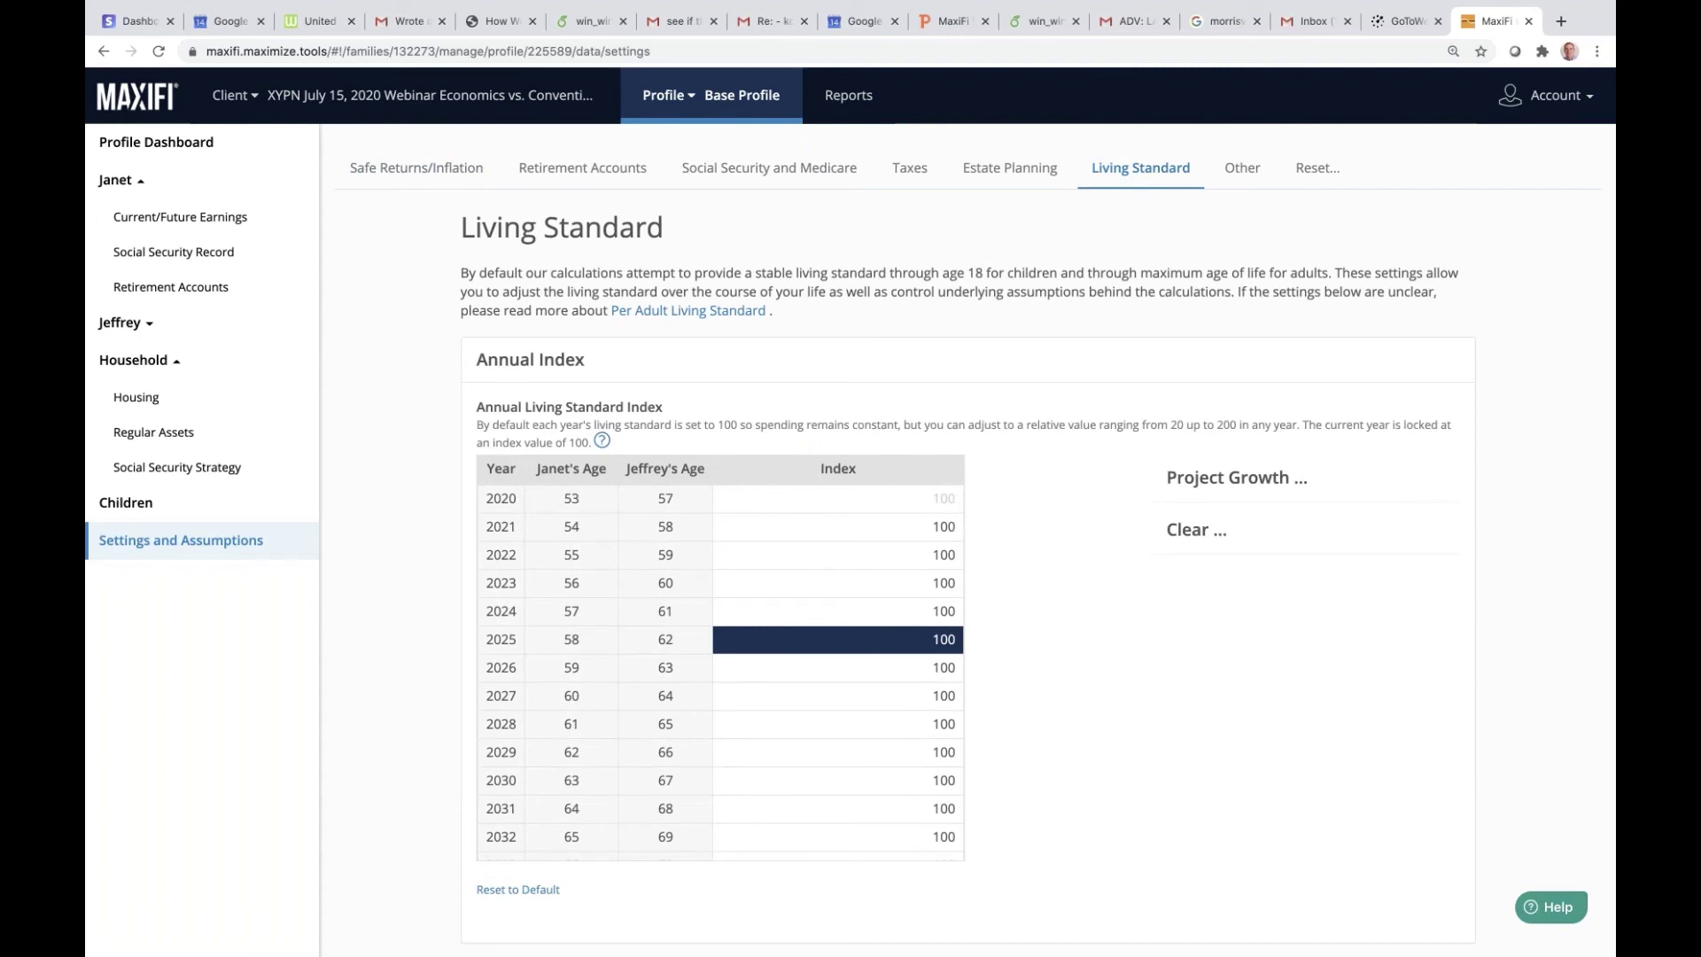
{"action": "left_click", "coordinate": [469, 174]}
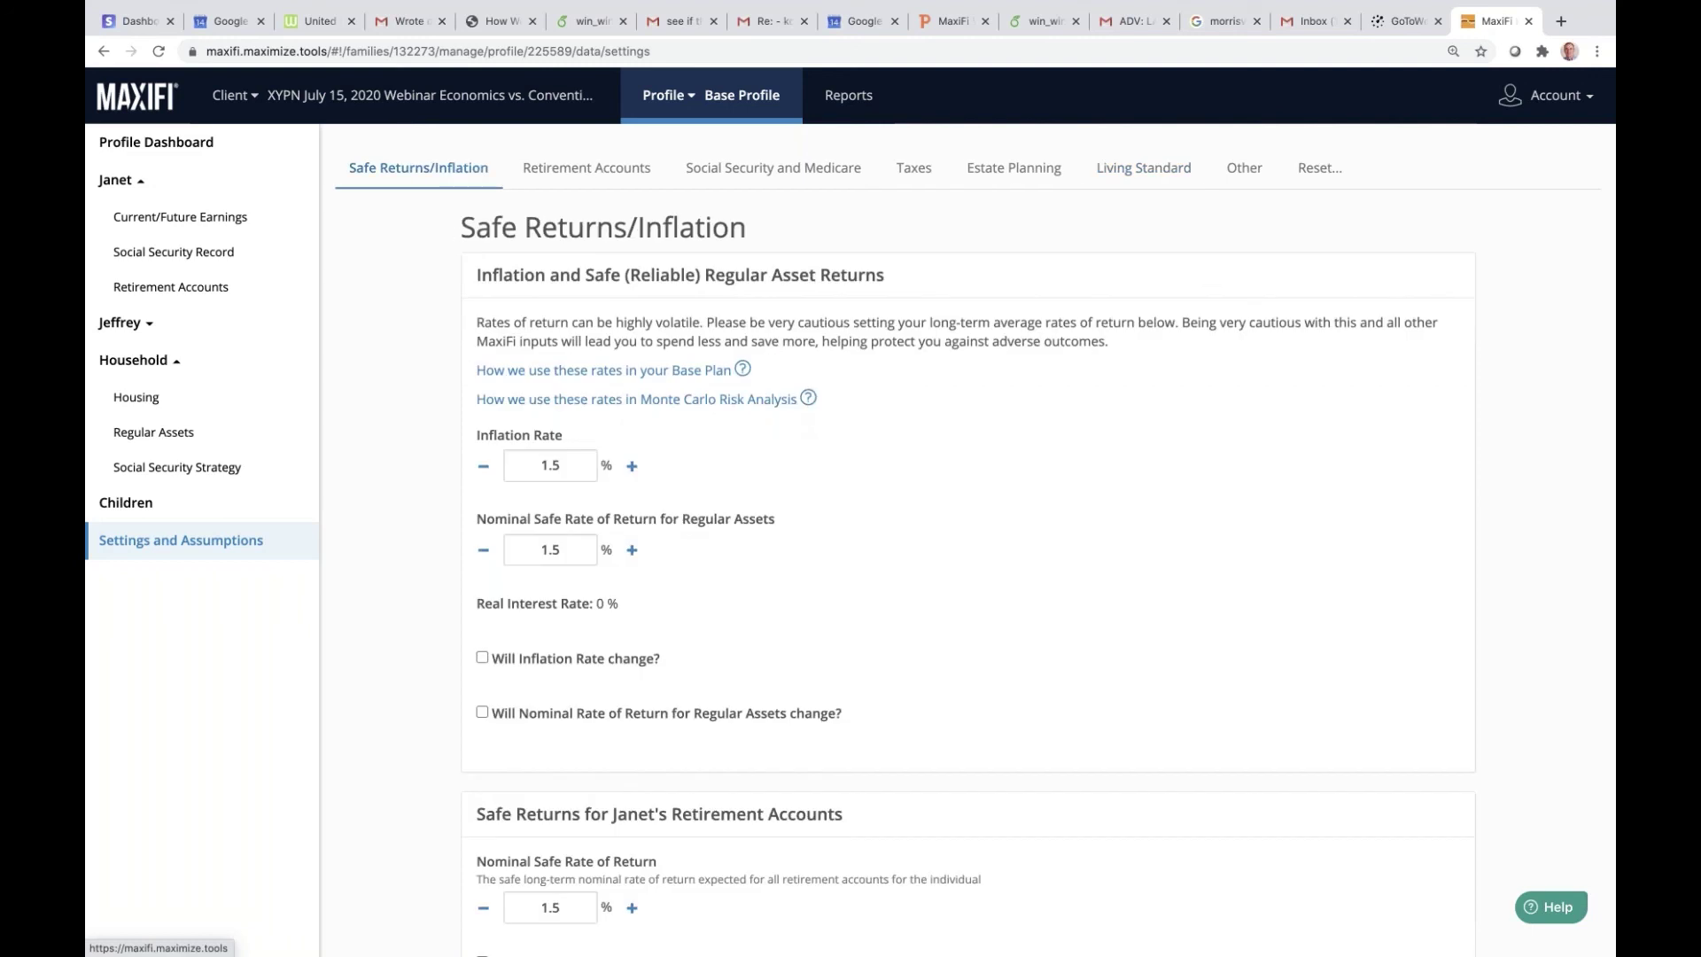
{"action": "scroll", "coordinate": [422, 467], "scroll_direction": "down", "scroll_amount": 1}
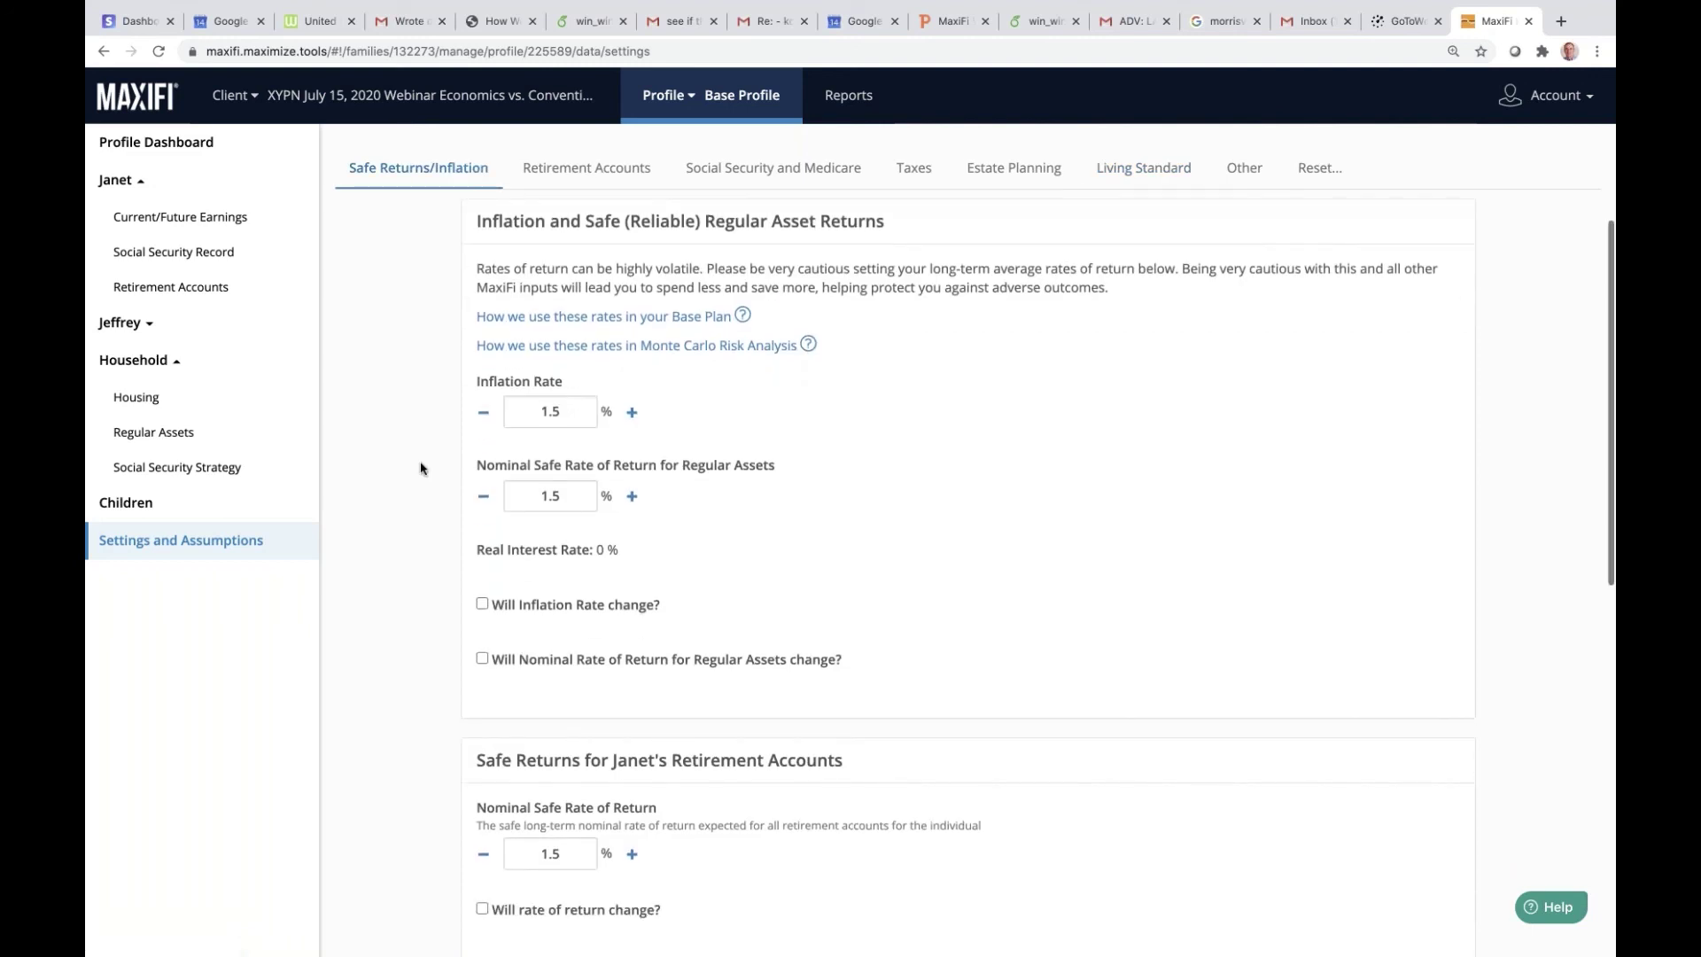
{"action": "scroll", "coordinate": [420, 458], "scroll_direction": "down", "scroll_amount": 3}
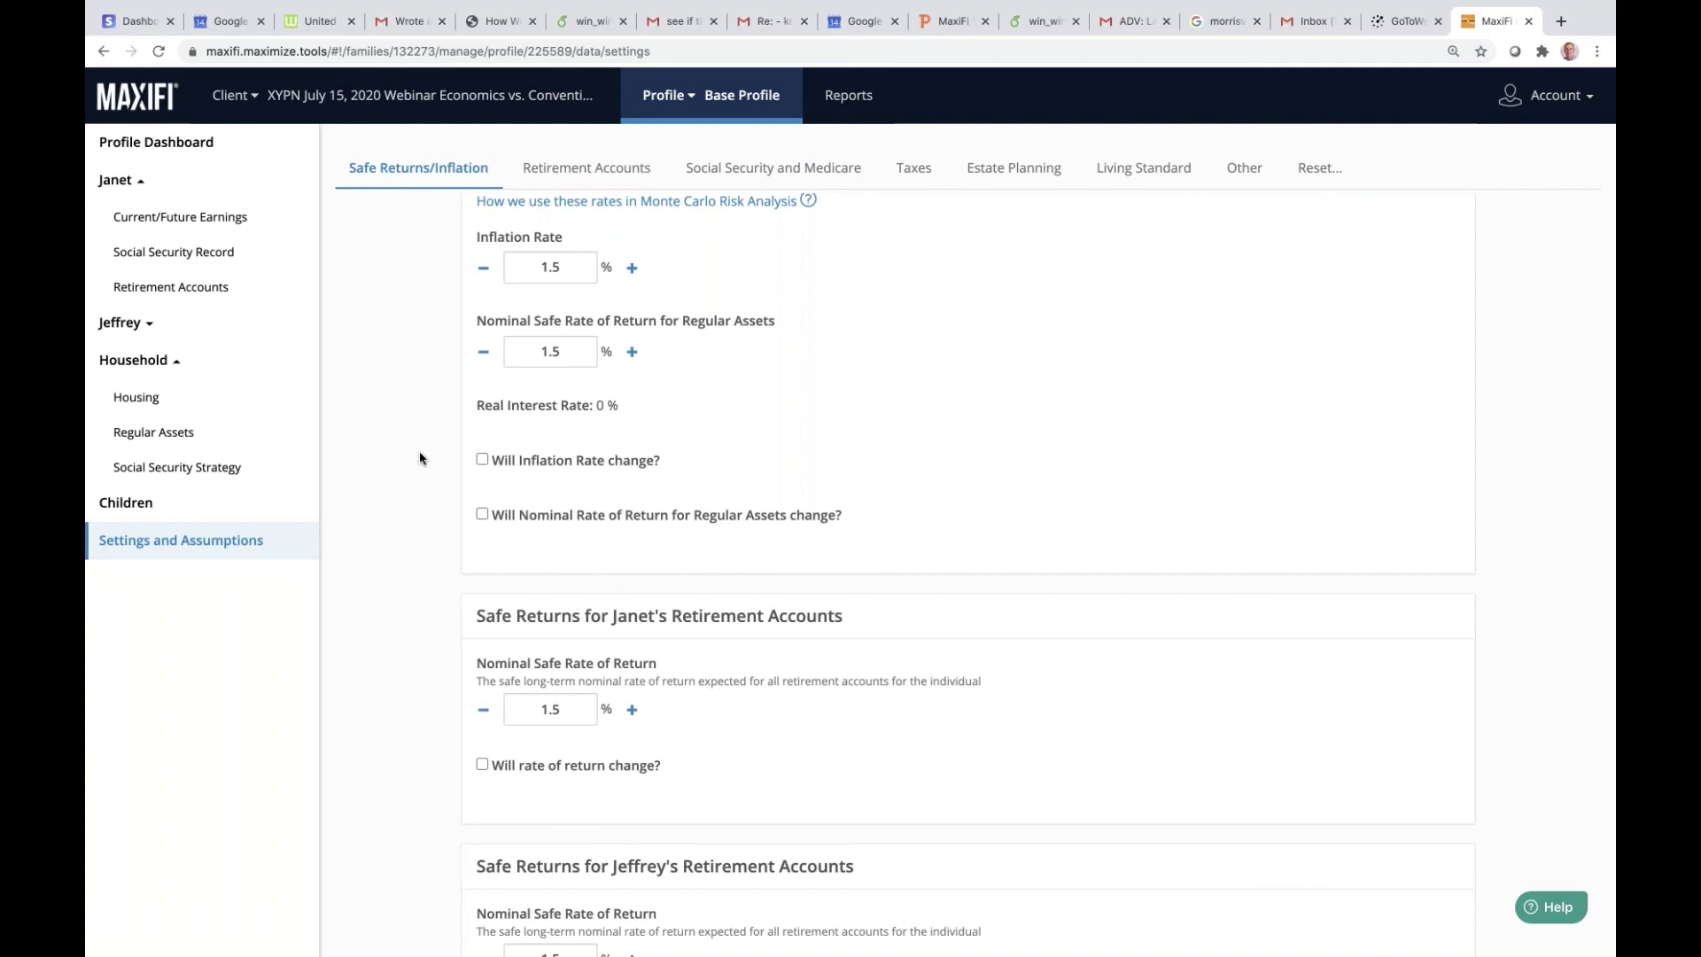
Step: Run the Base Plan report to show its Lifetime Balance Sheet with $8,302,353 lifetime income
{"action": "left_click", "coordinate": [749, 98]}
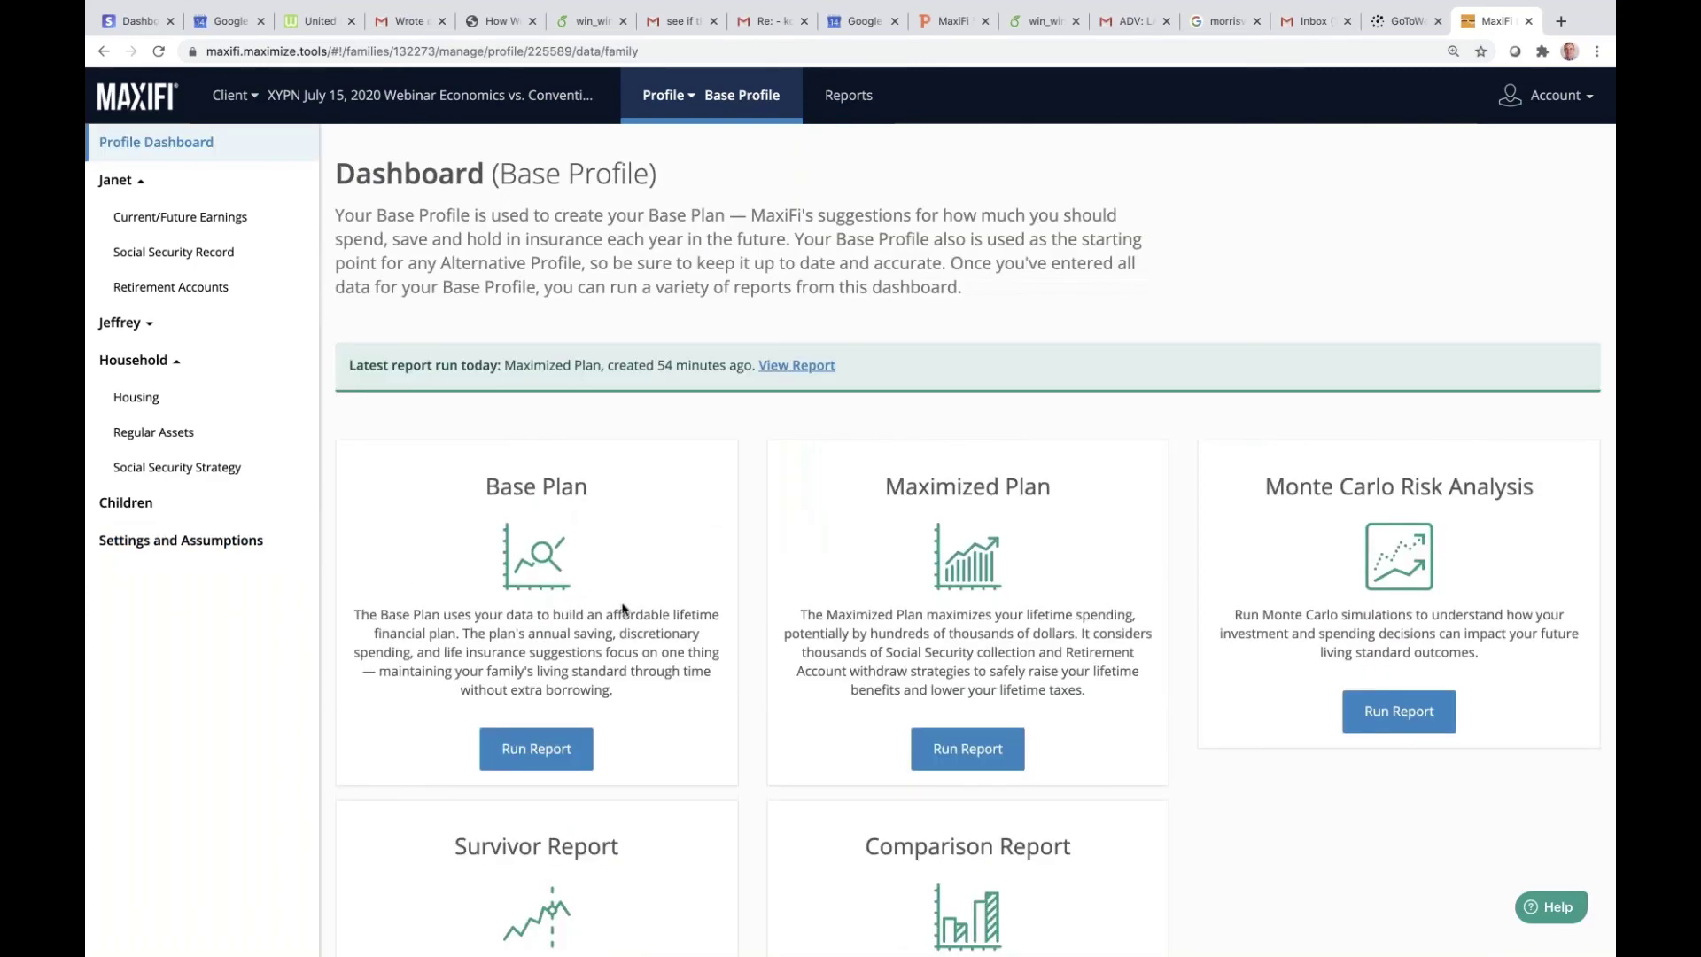
{"action": "left_click", "coordinate": [556, 756]}
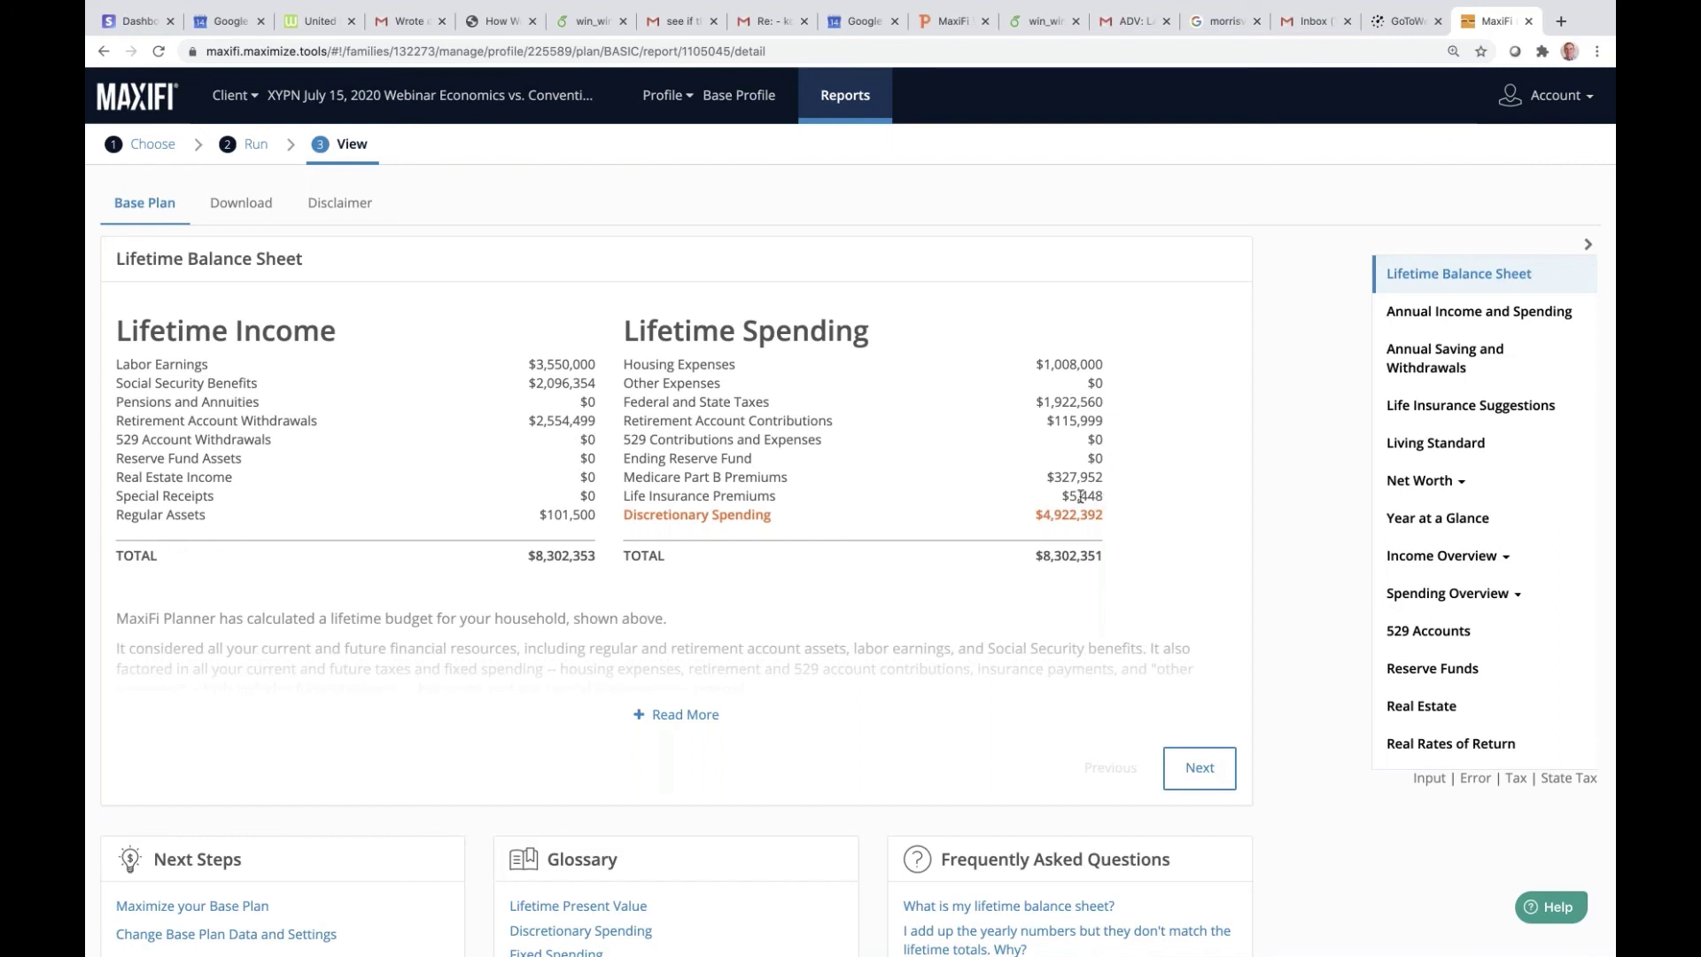
Step: Show Annual Income and Spending ($105,858 yearly discretionary), expanding and collapsing its explanation
{"action": "left_click", "coordinate": [1200, 767]}
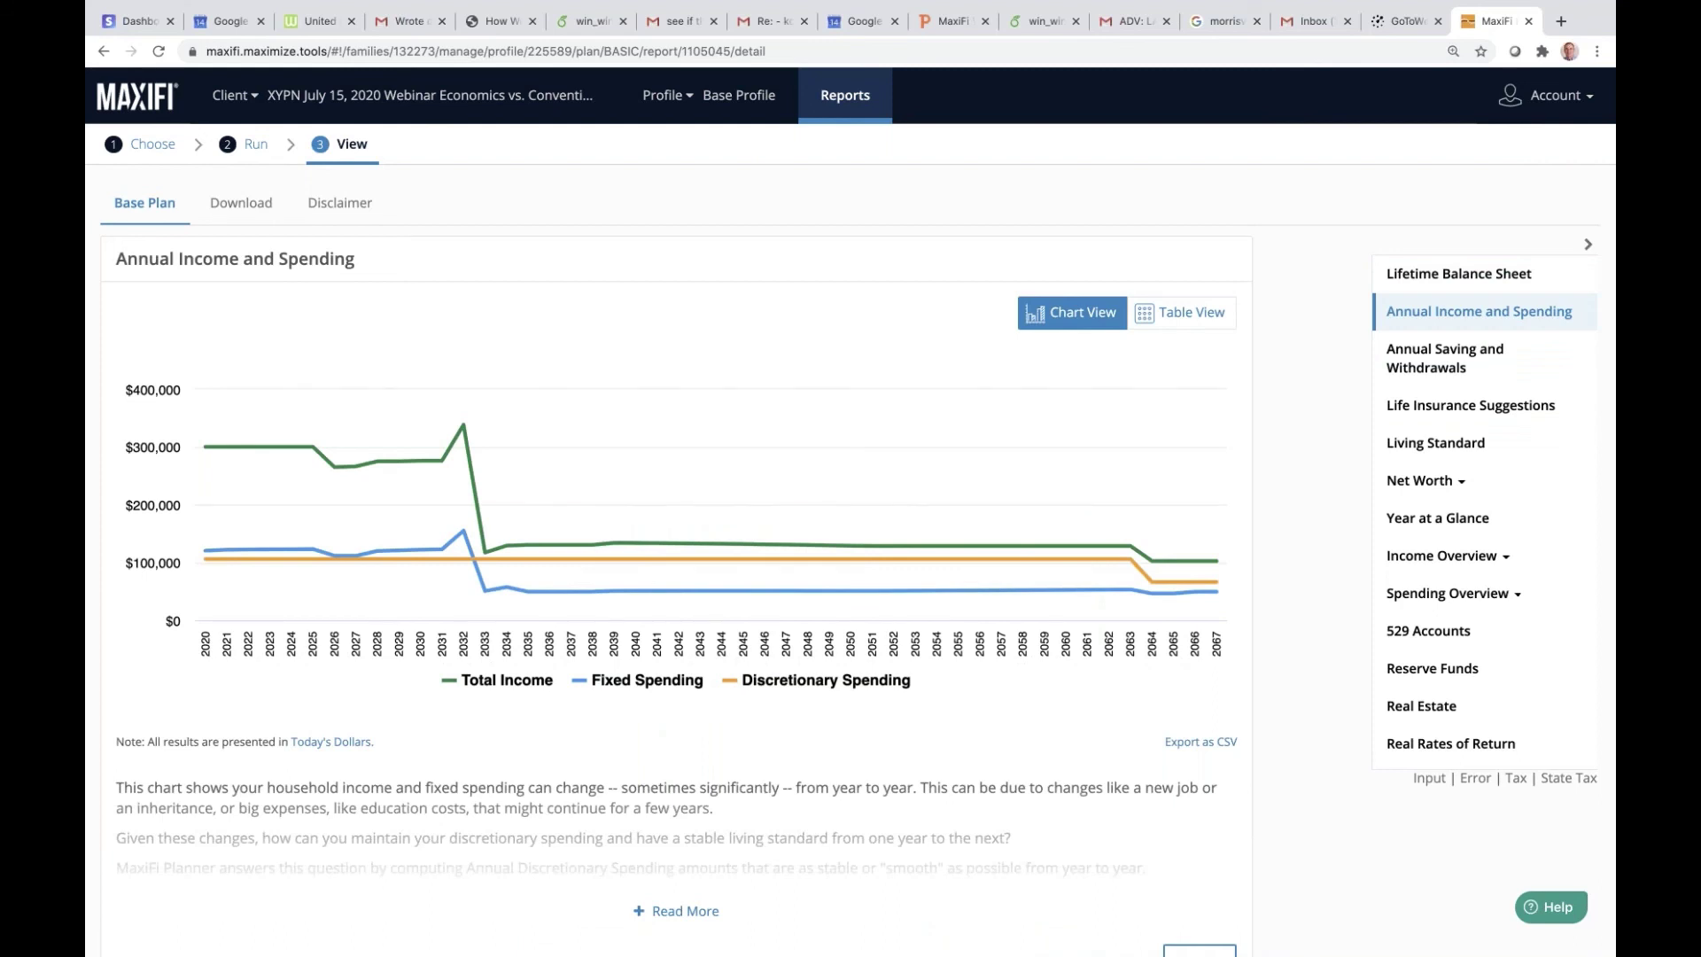
{"action": "scroll", "coordinate": [1097, 771], "scroll_direction": "down", "scroll_amount": 2}
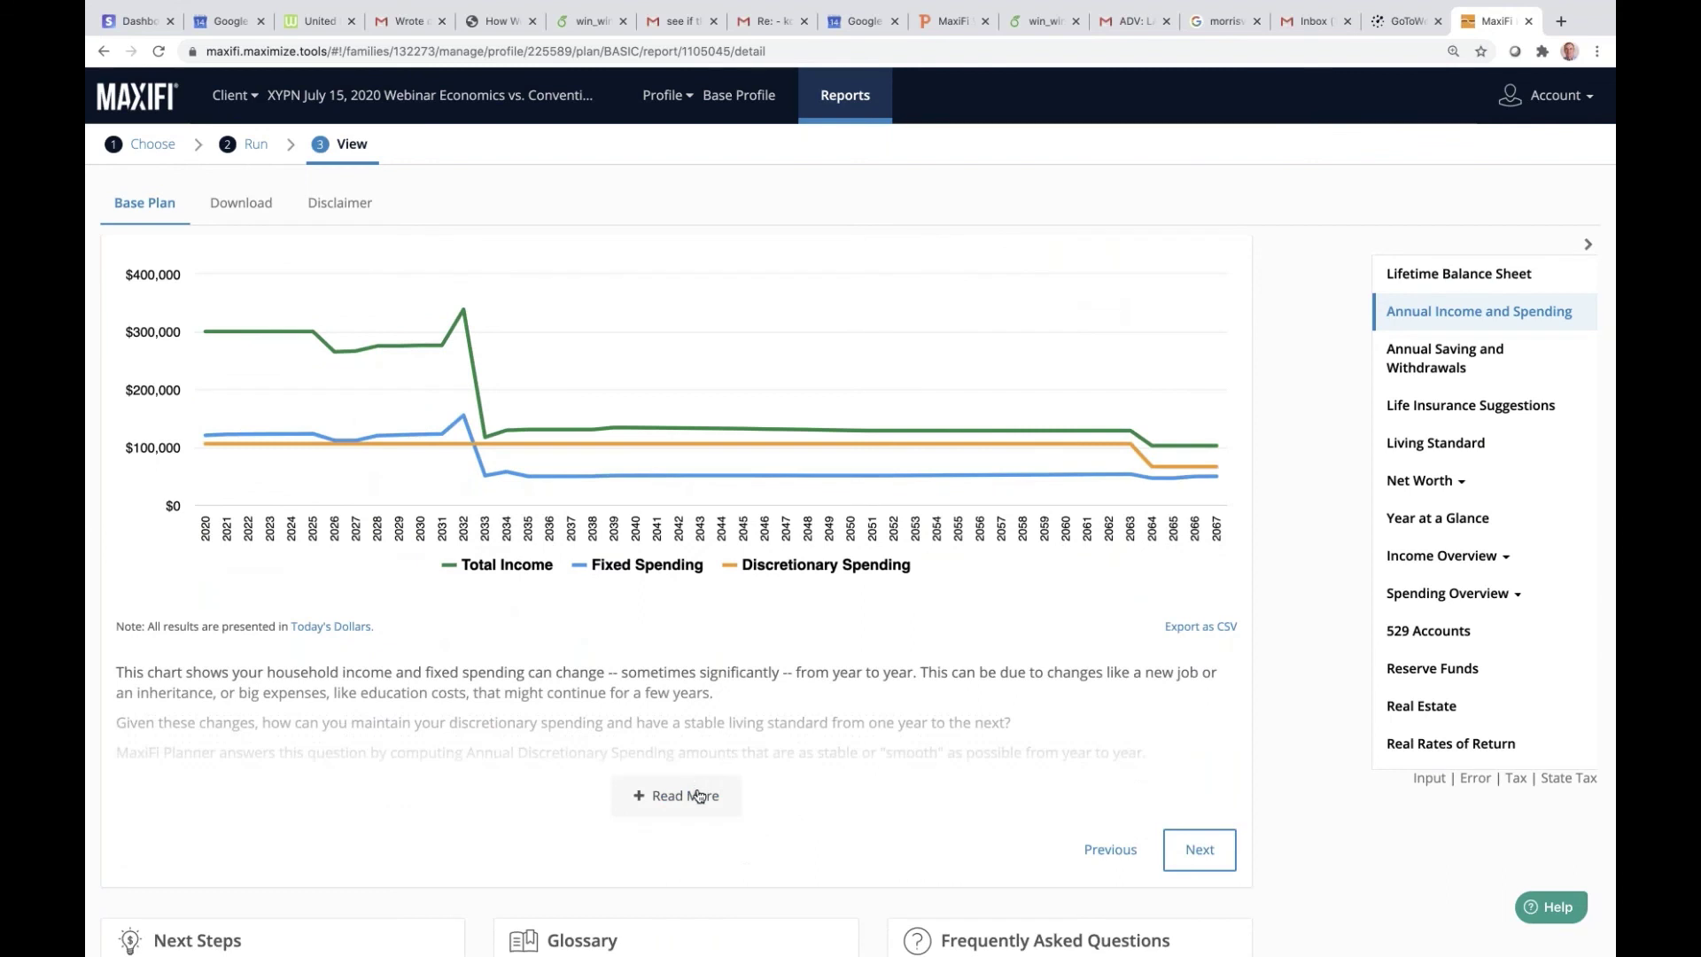
{"action": "left_click", "coordinate": [698, 794]}
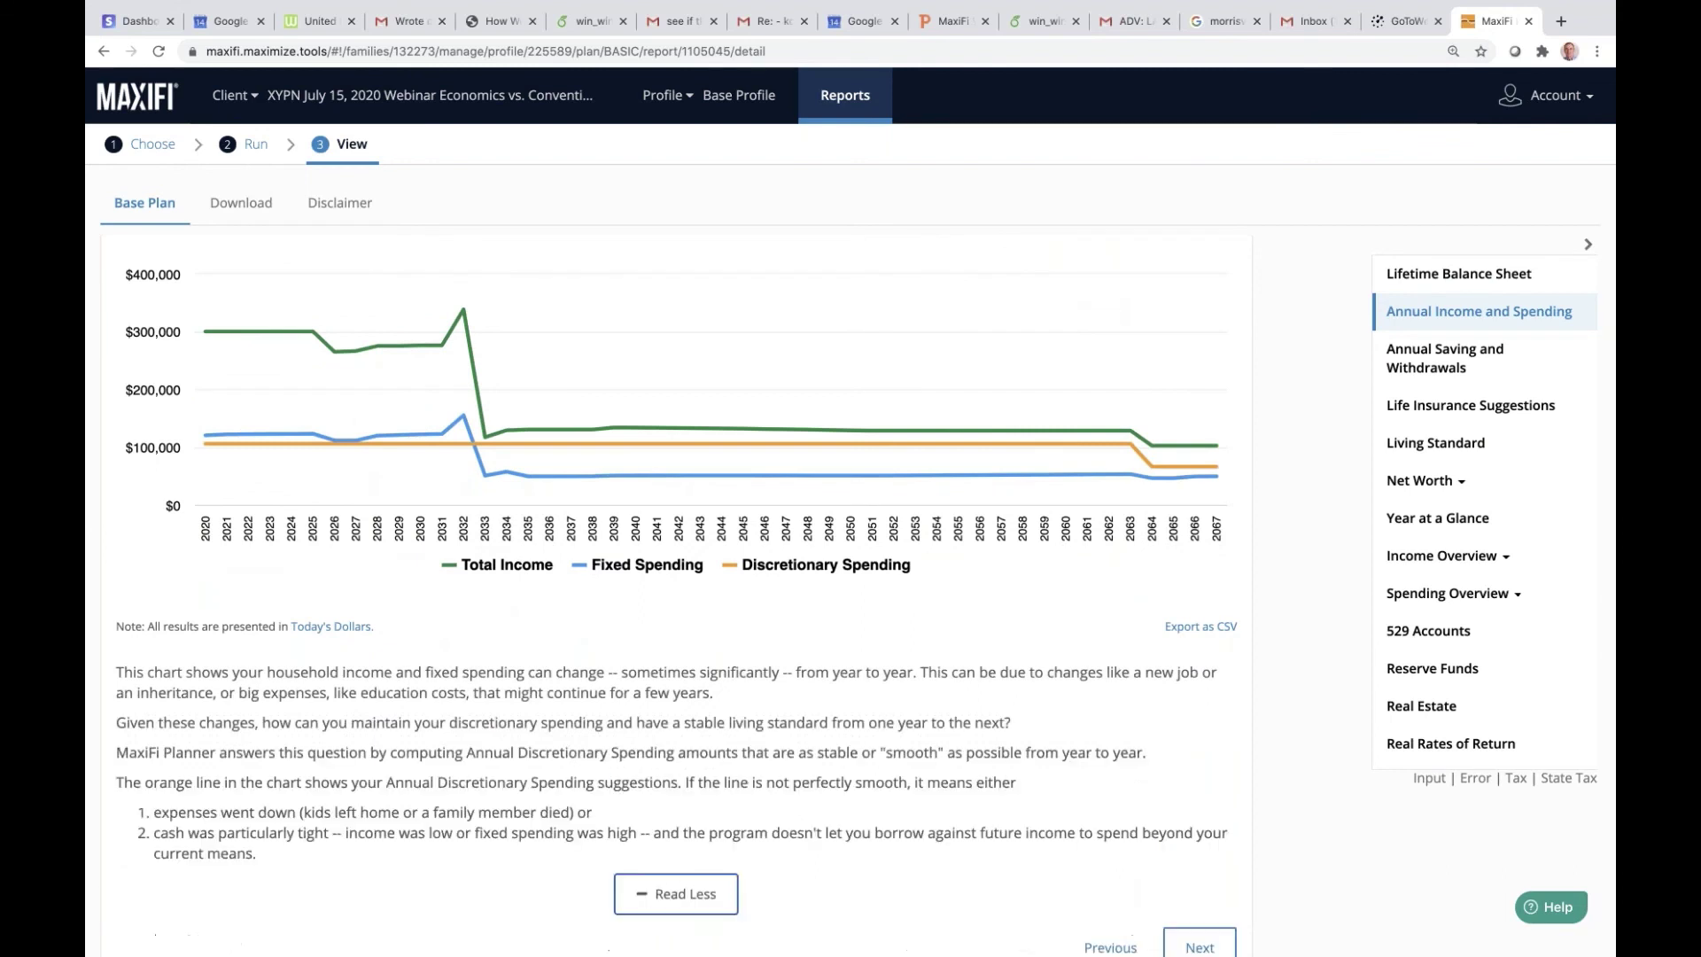
{"action": "left_click", "coordinate": [687, 900]}
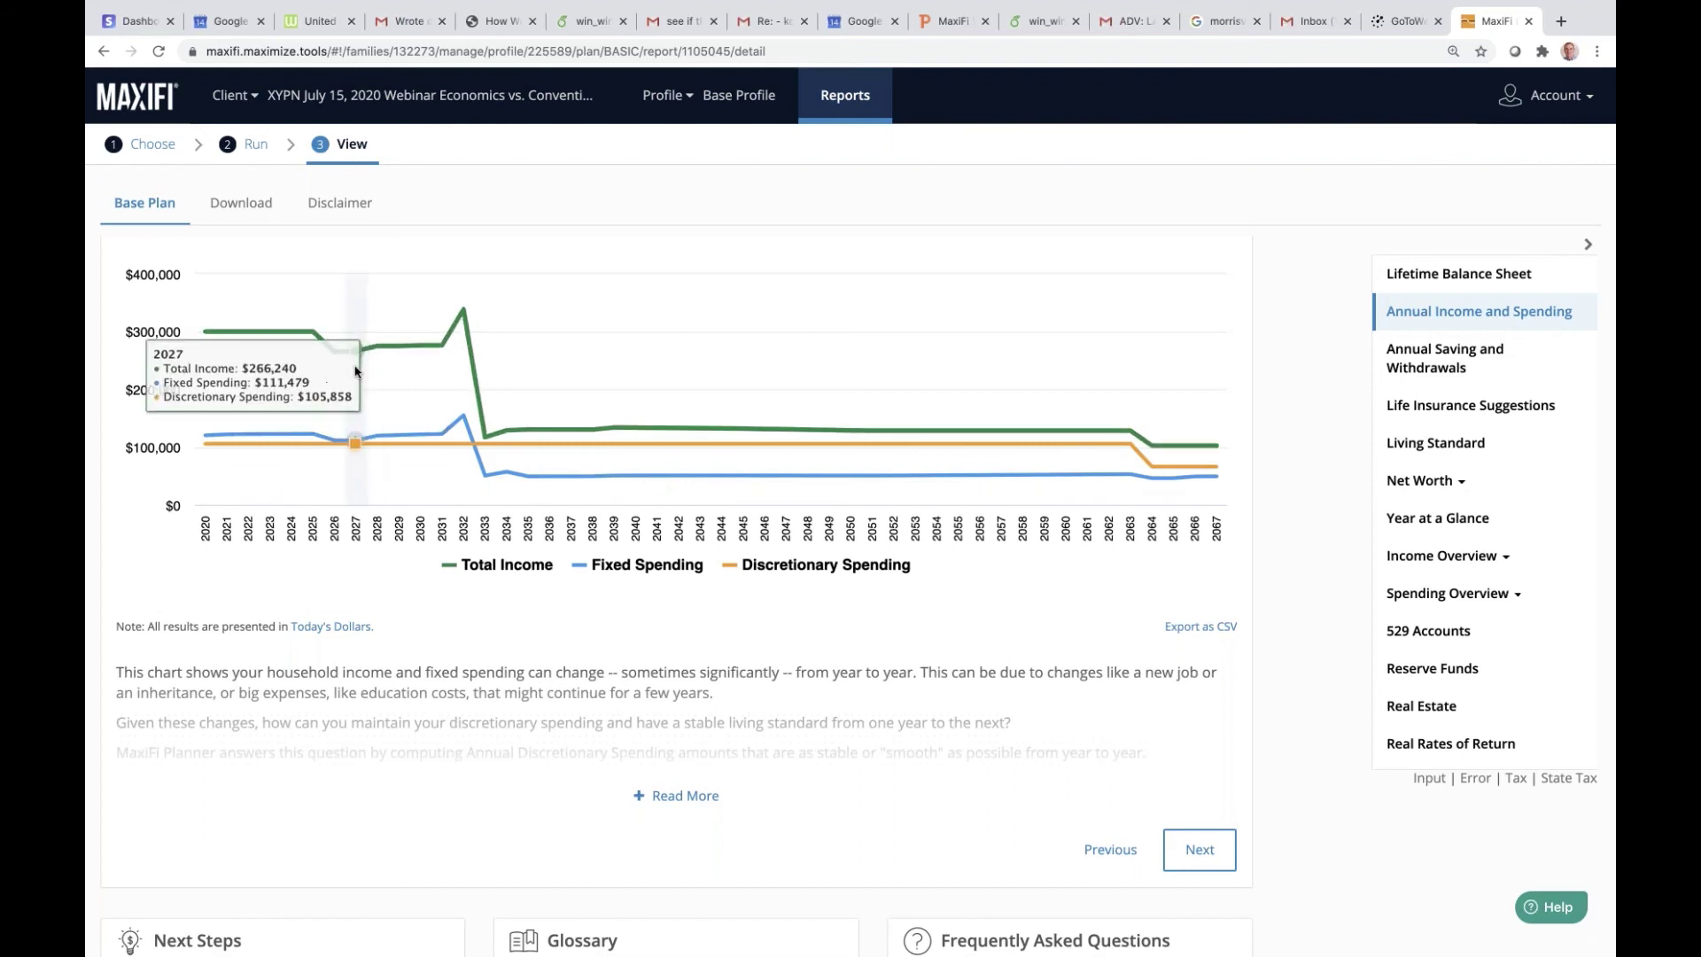
Step: Read yearly chart values showing discretionary spending and total income falling after 2063
{"action": "mouse_move", "coordinate": [415, 378]}
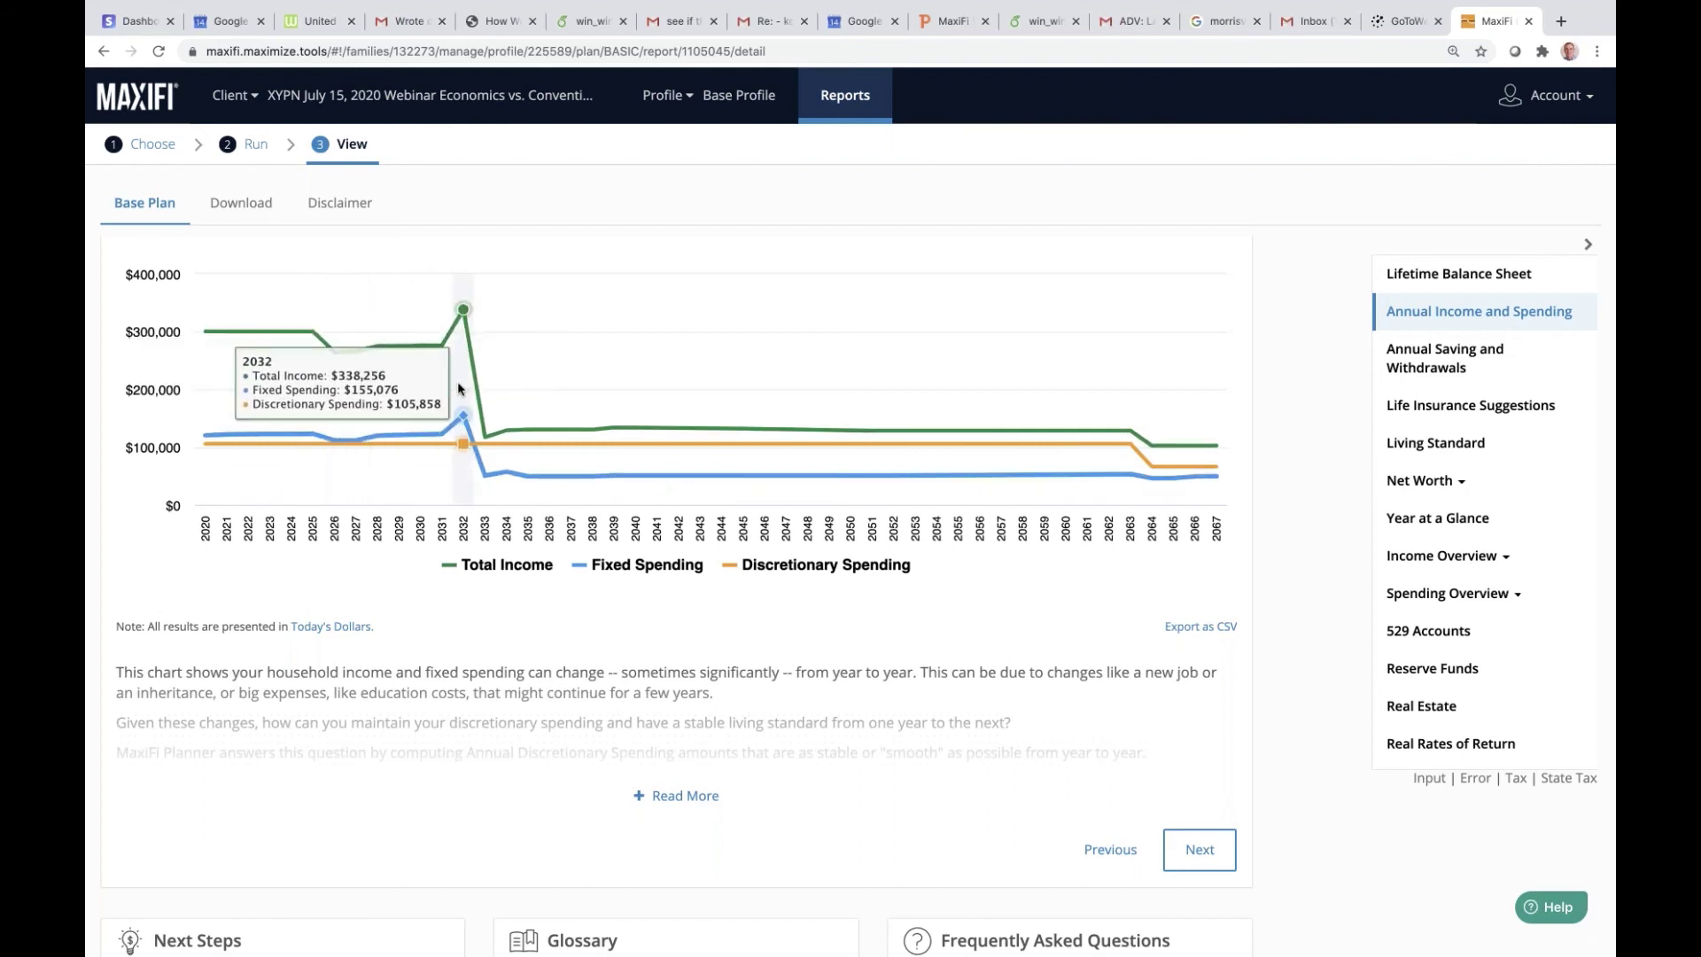
{"action": "mouse_move", "coordinate": [472, 373]}
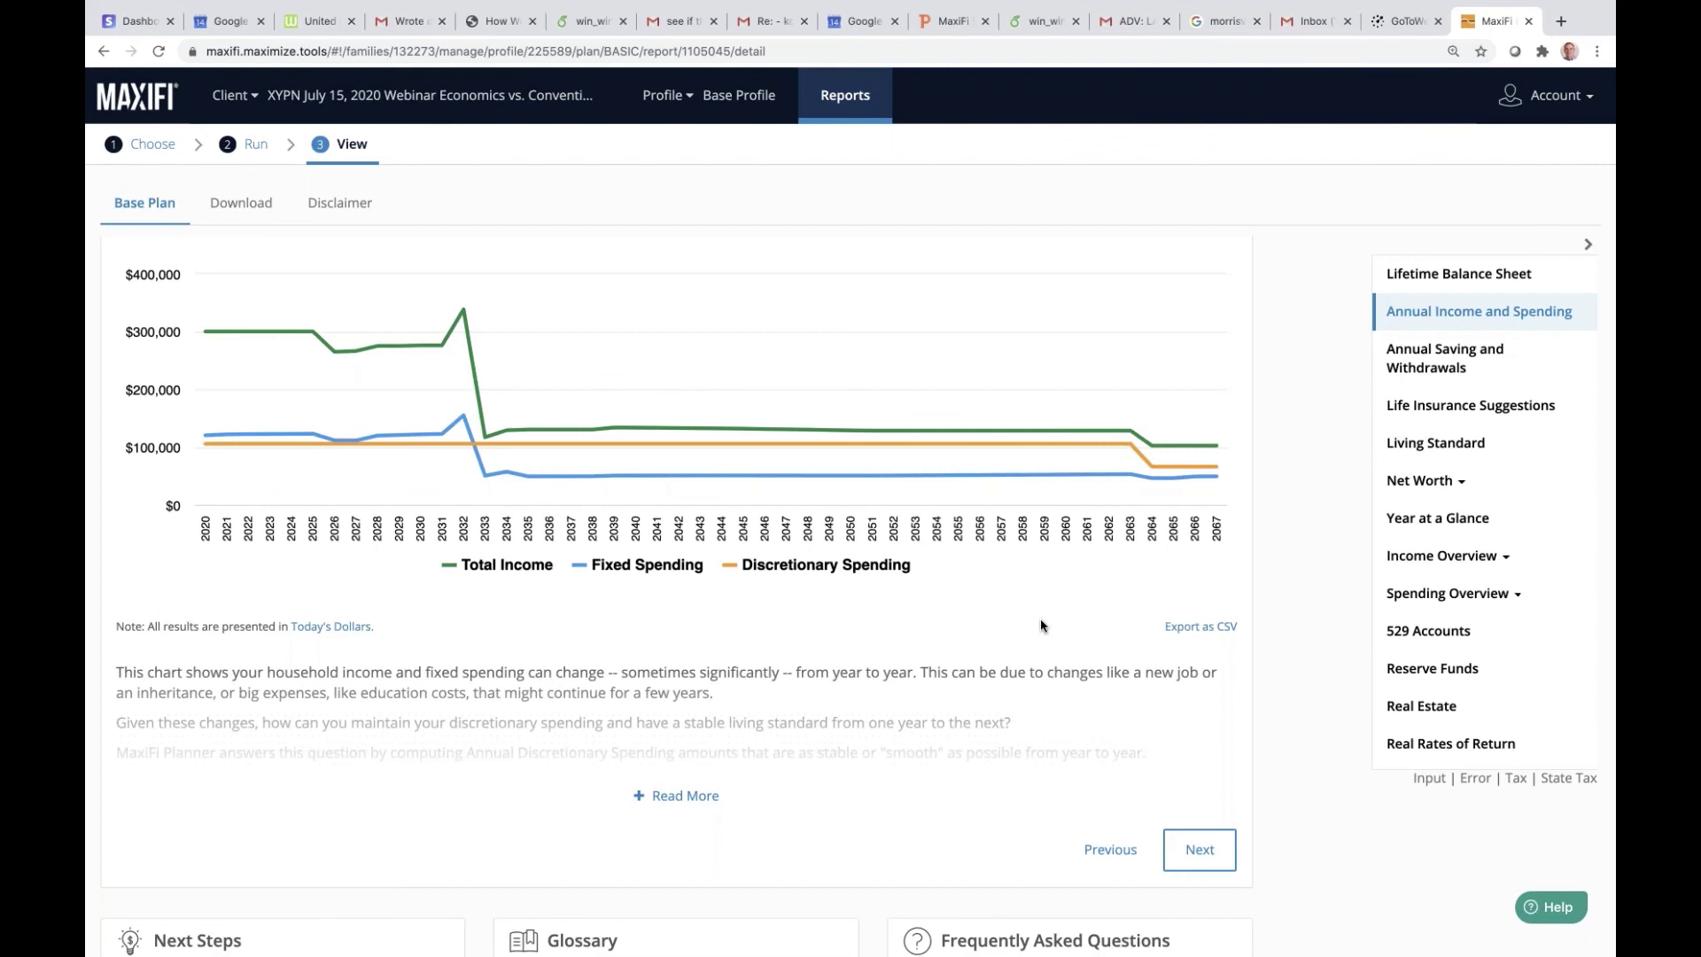
Step: Browse the Lifetime Balance Sheet, Annual Saving and Withdrawals table, and Living Standard report
{"action": "left_click", "coordinate": [1525, 283]}
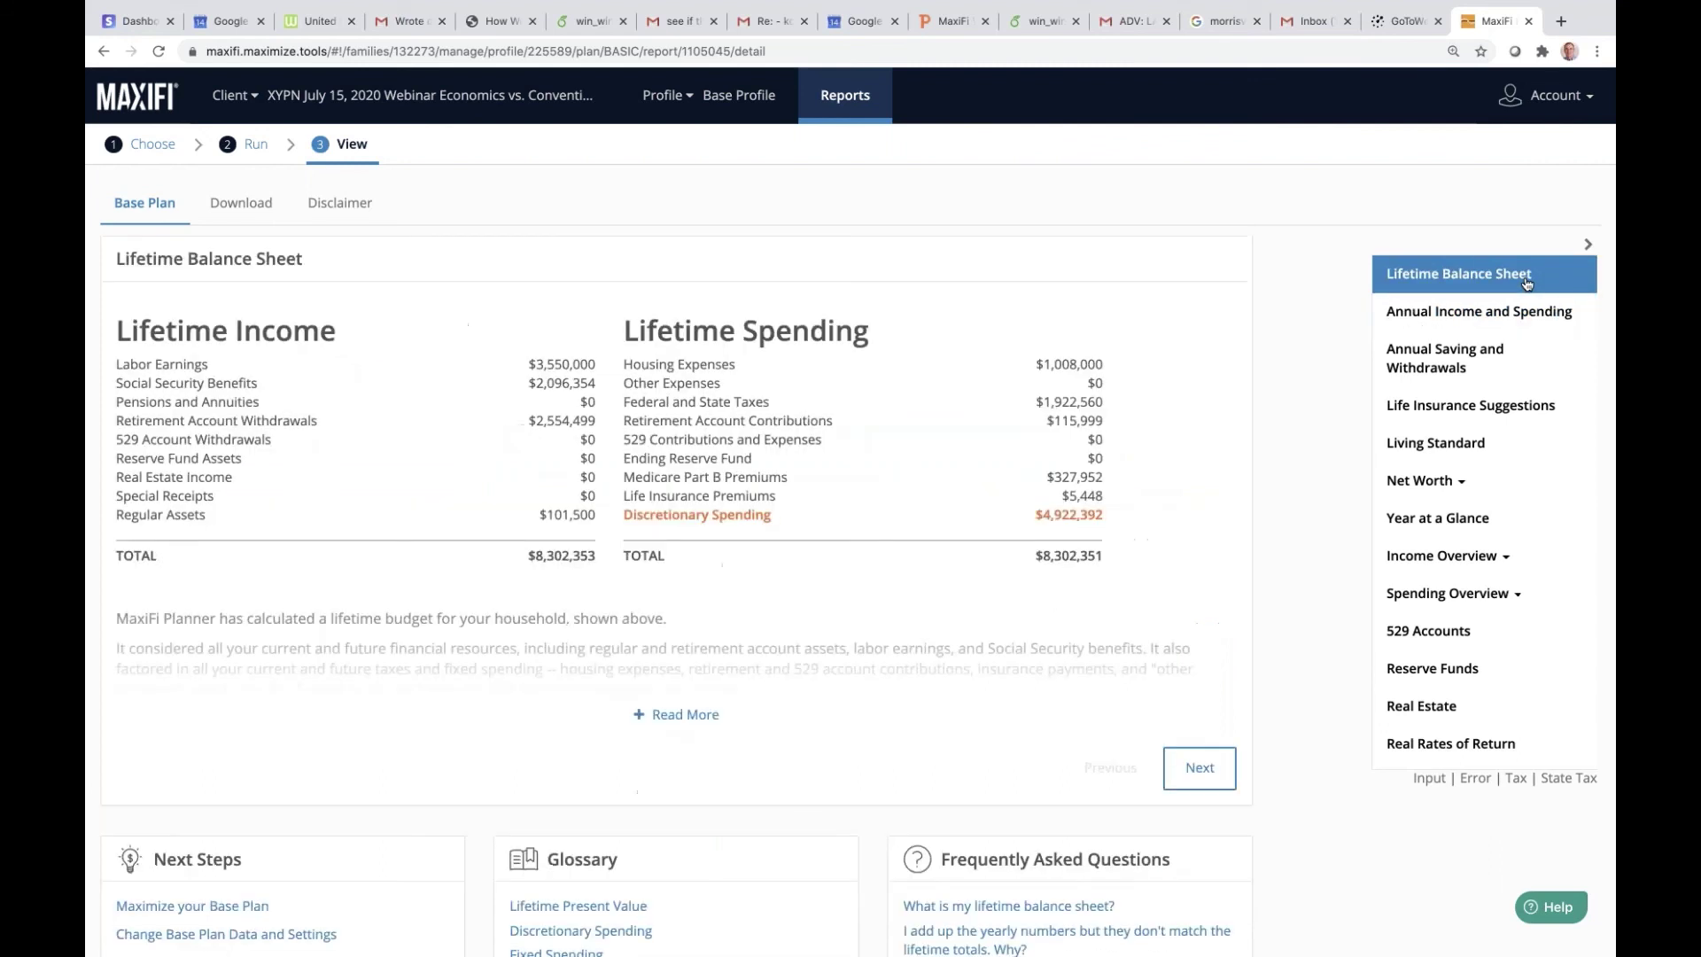
{"action": "left_click", "coordinate": [1452, 365]}
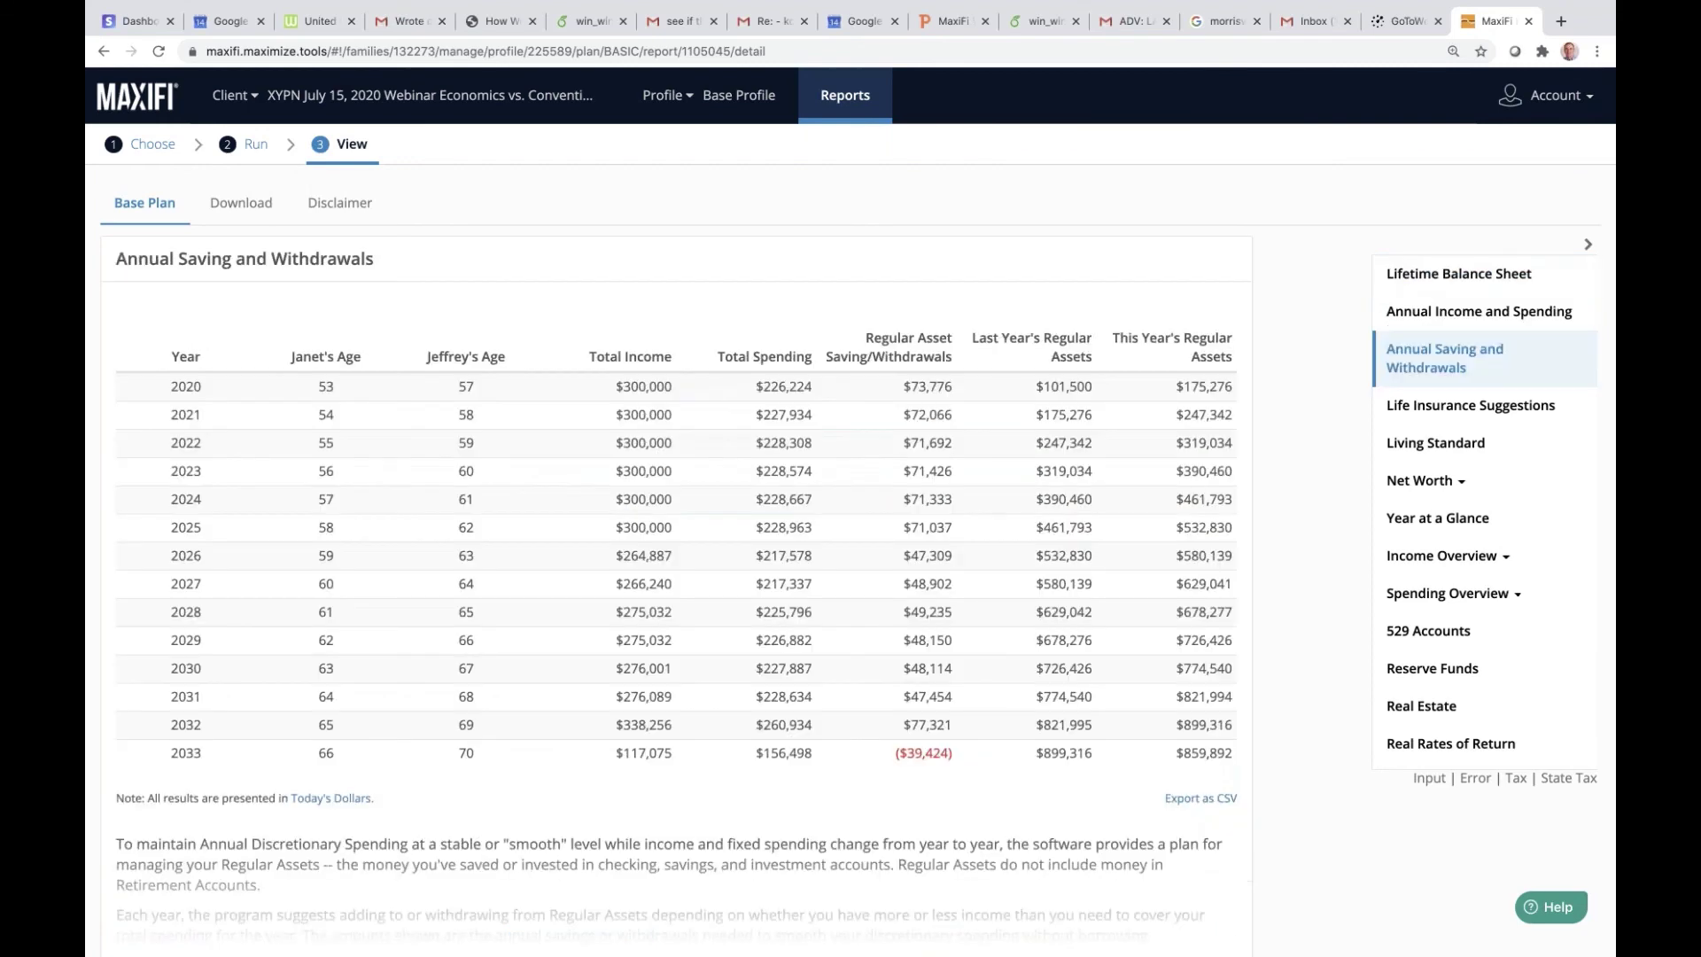
{"action": "scroll", "coordinate": [1194, 493], "scroll_direction": "down", "scroll_amount": 10}
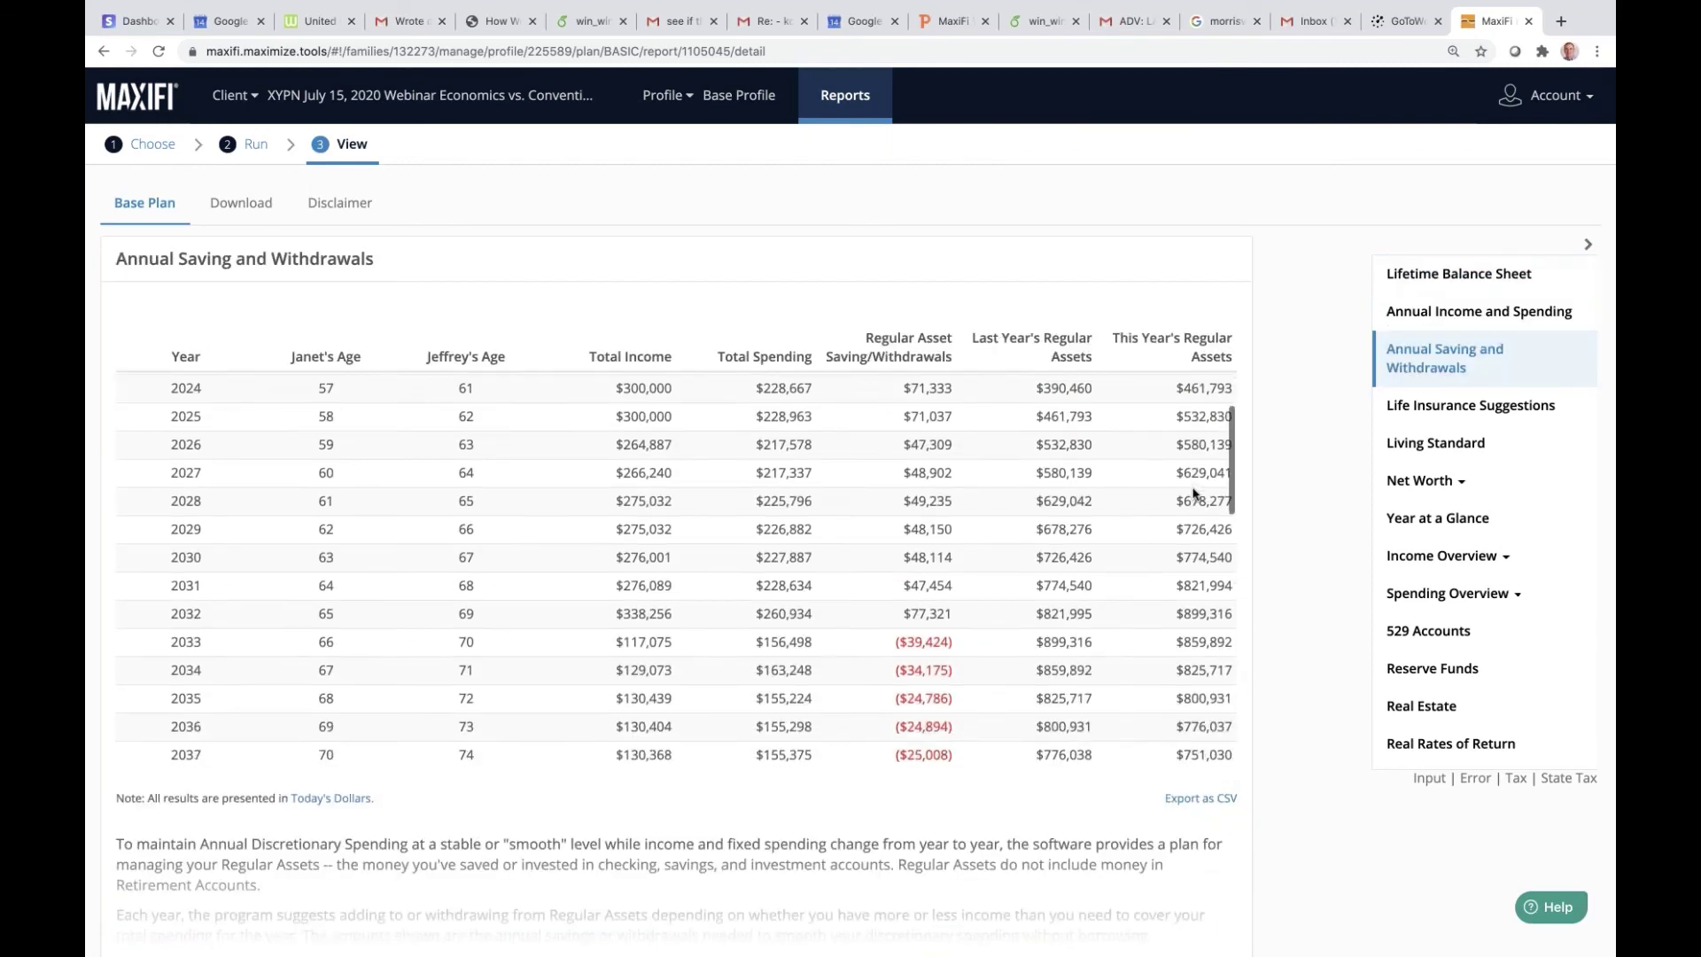
{"action": "scroll", "coordinate": [673, 567], "scroll_direction": "down", "scroll_amount": 2}
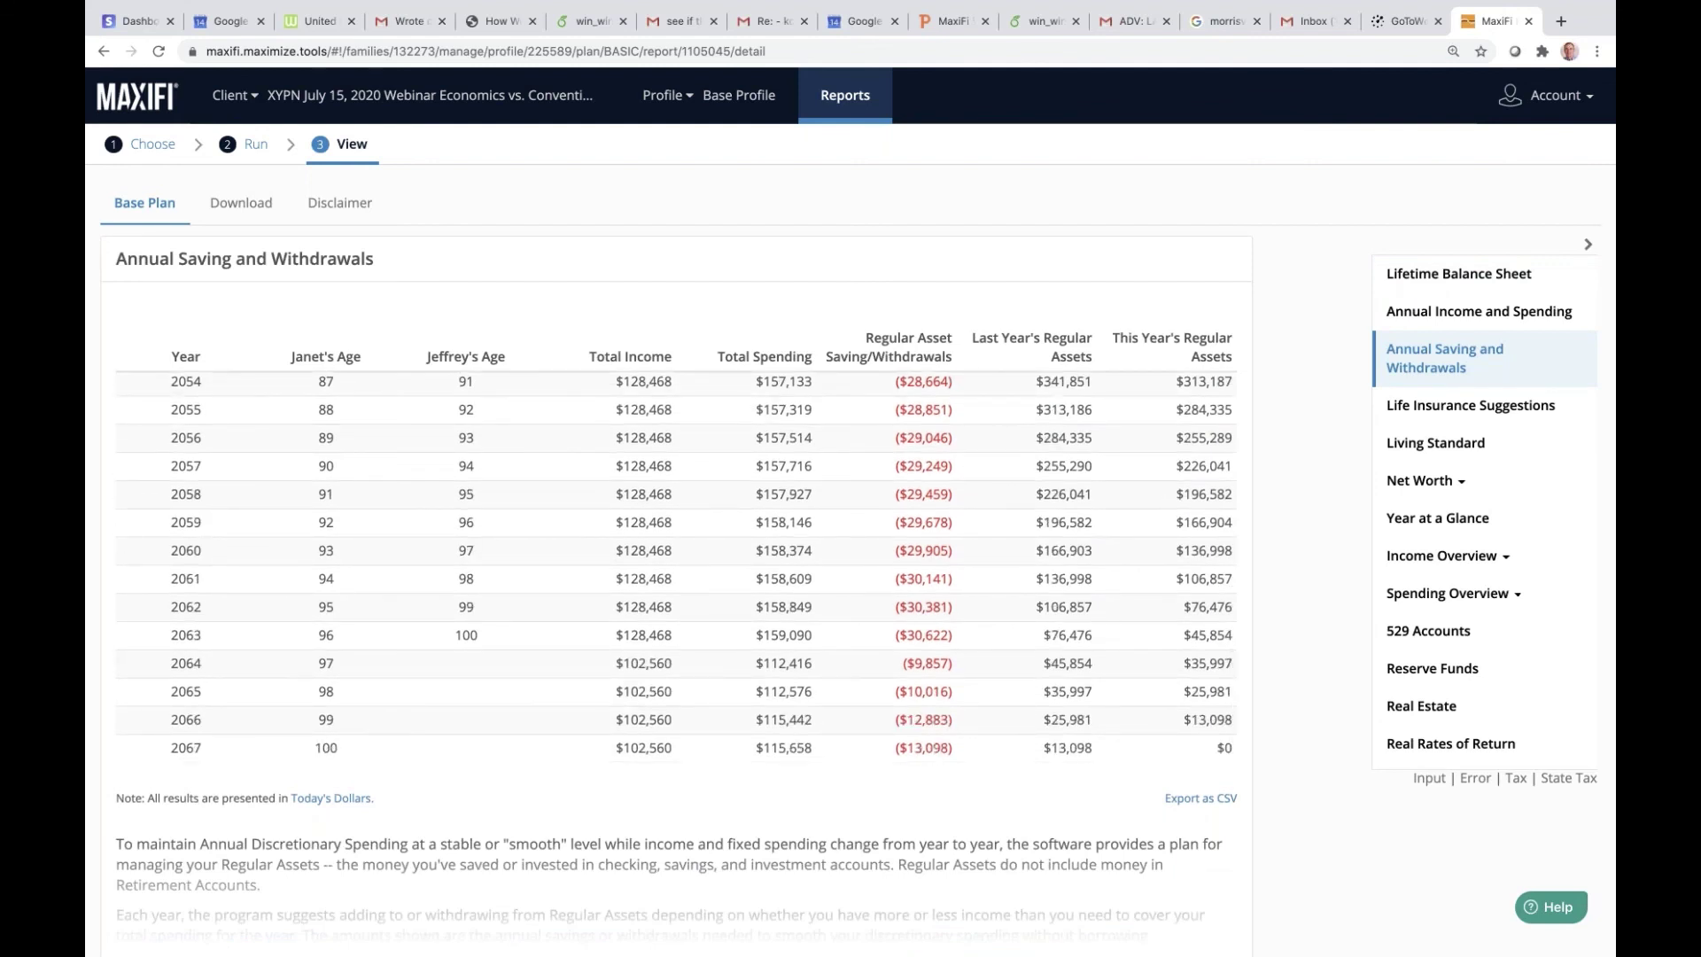
{"action": "scroll", "coordinate": [673, 567], "scroll_direction": "up", "scroll_amount": 4}
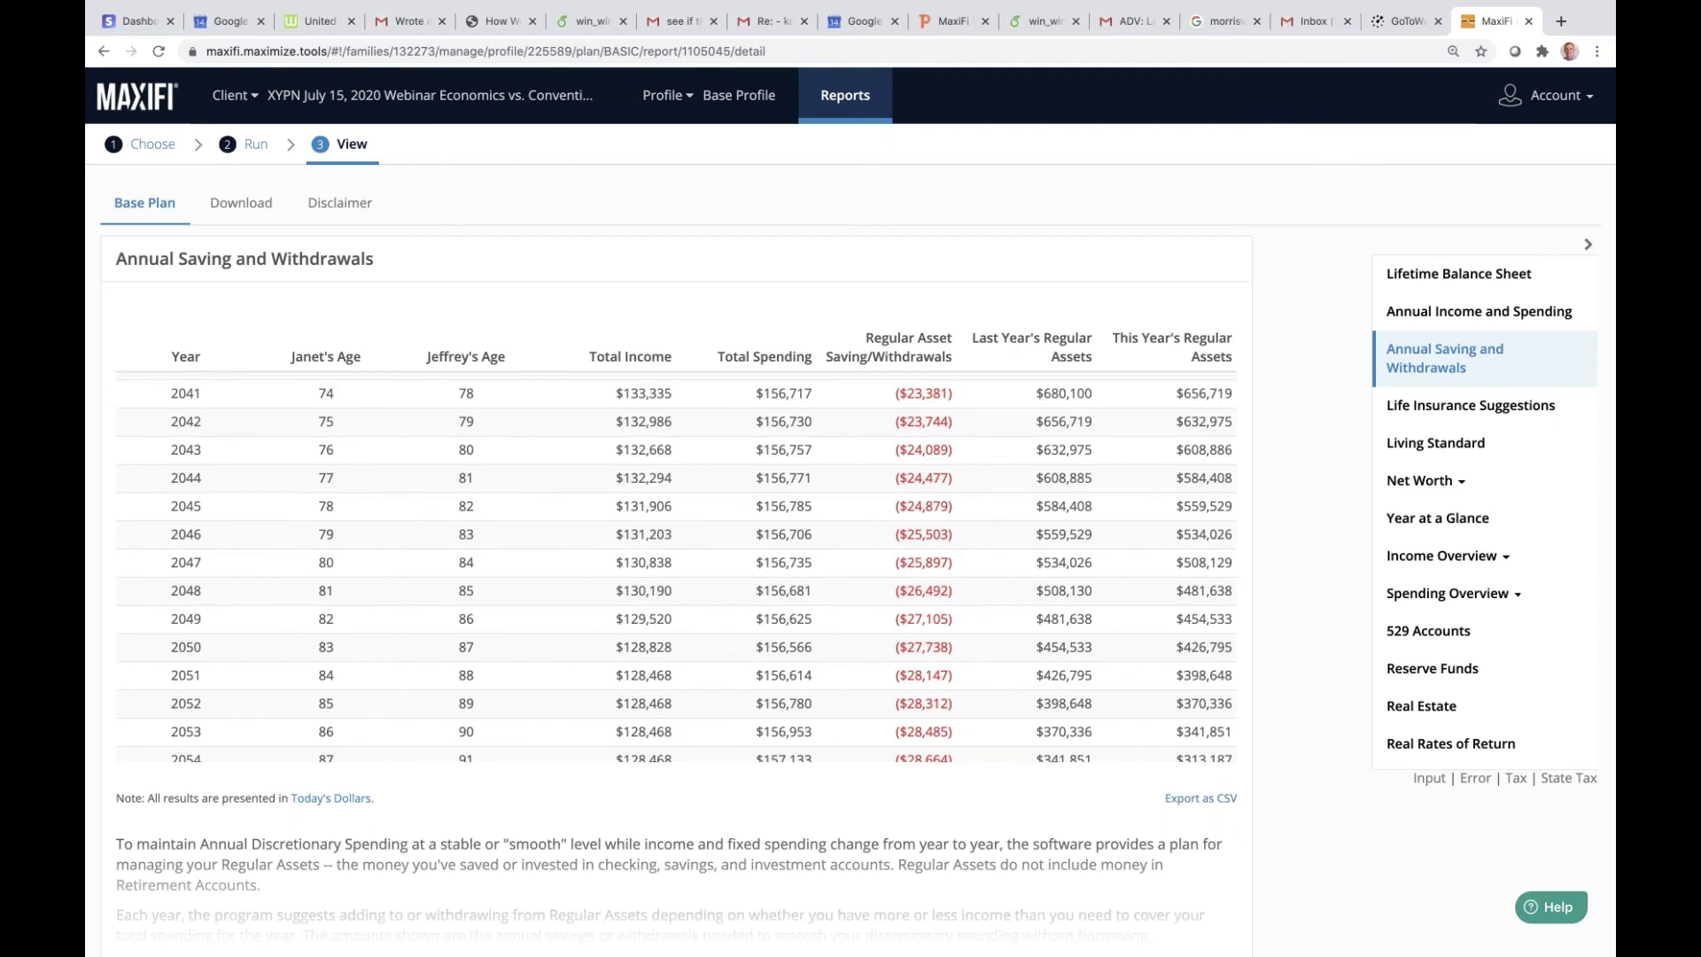
{"action": "scroll", "coordinate": [673, 567], "scroll_direction": "up", "scroll_amount": 4}
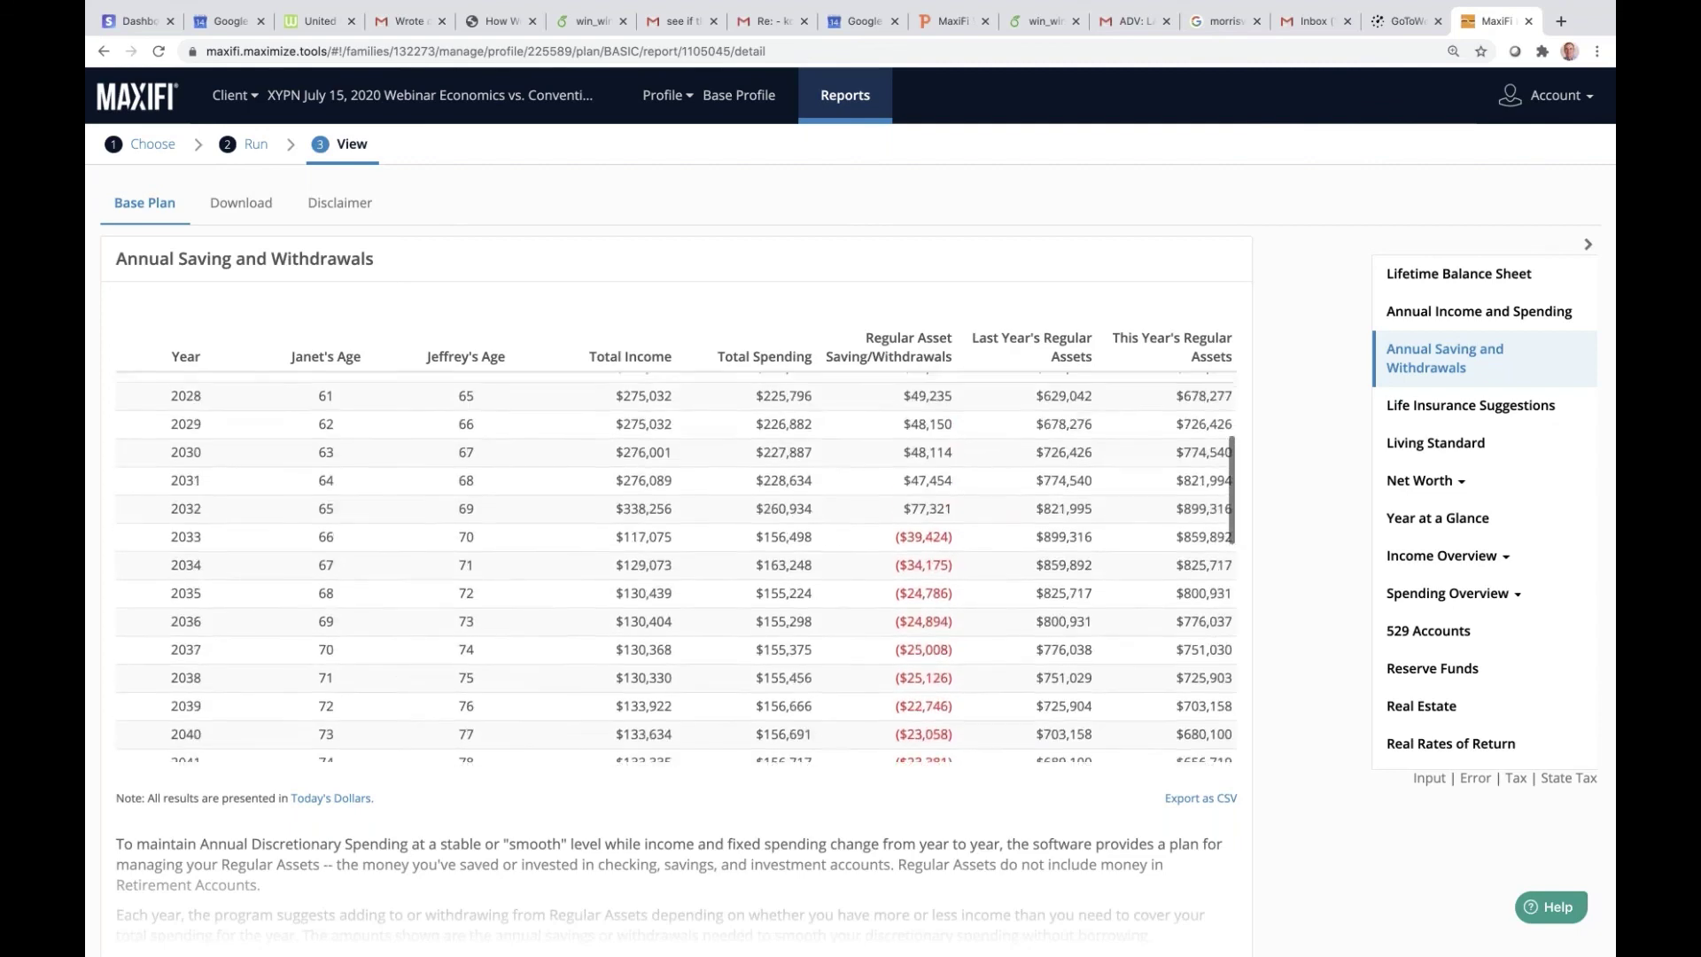
{"action": "scroll", "coordinate": [673, 567], "scroll_direction": "up", "scroll_amount": 2}
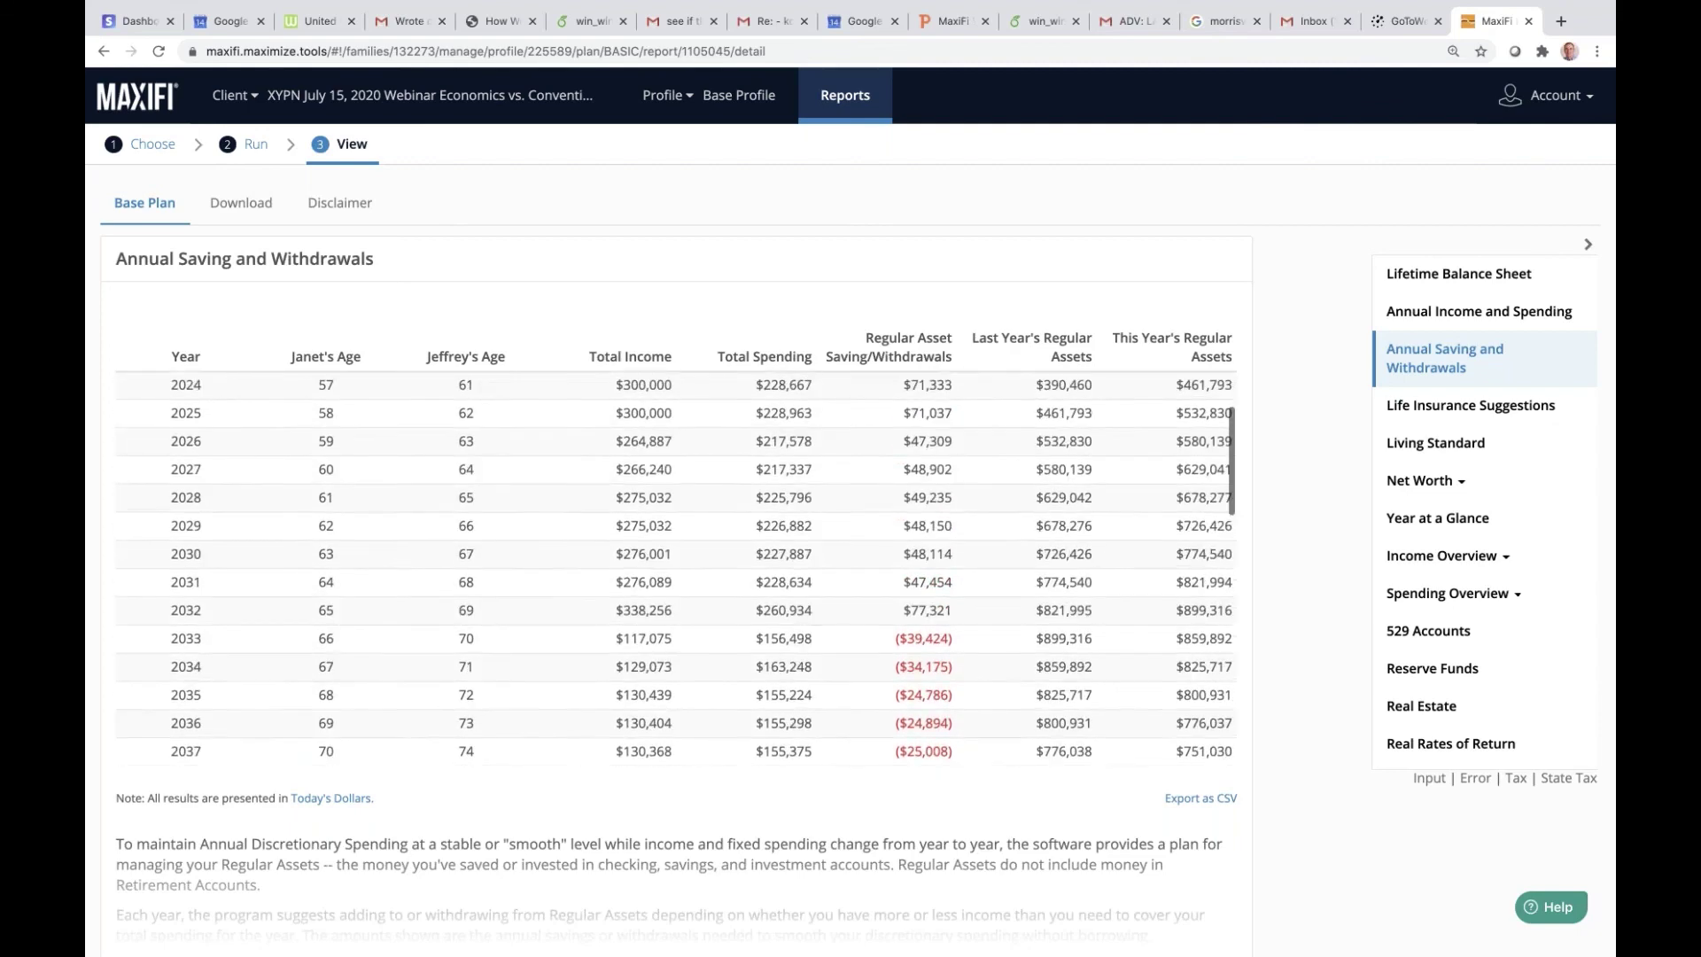
{"action": "left_click", "coordinate": [1428, 447]}
Step: Show Spending Overview taxes as a yearly table (peaking at $116,592 in 2032) and bring up the profile chooser
{"action": "mouse_move", "coordinate": [1211, 614]}
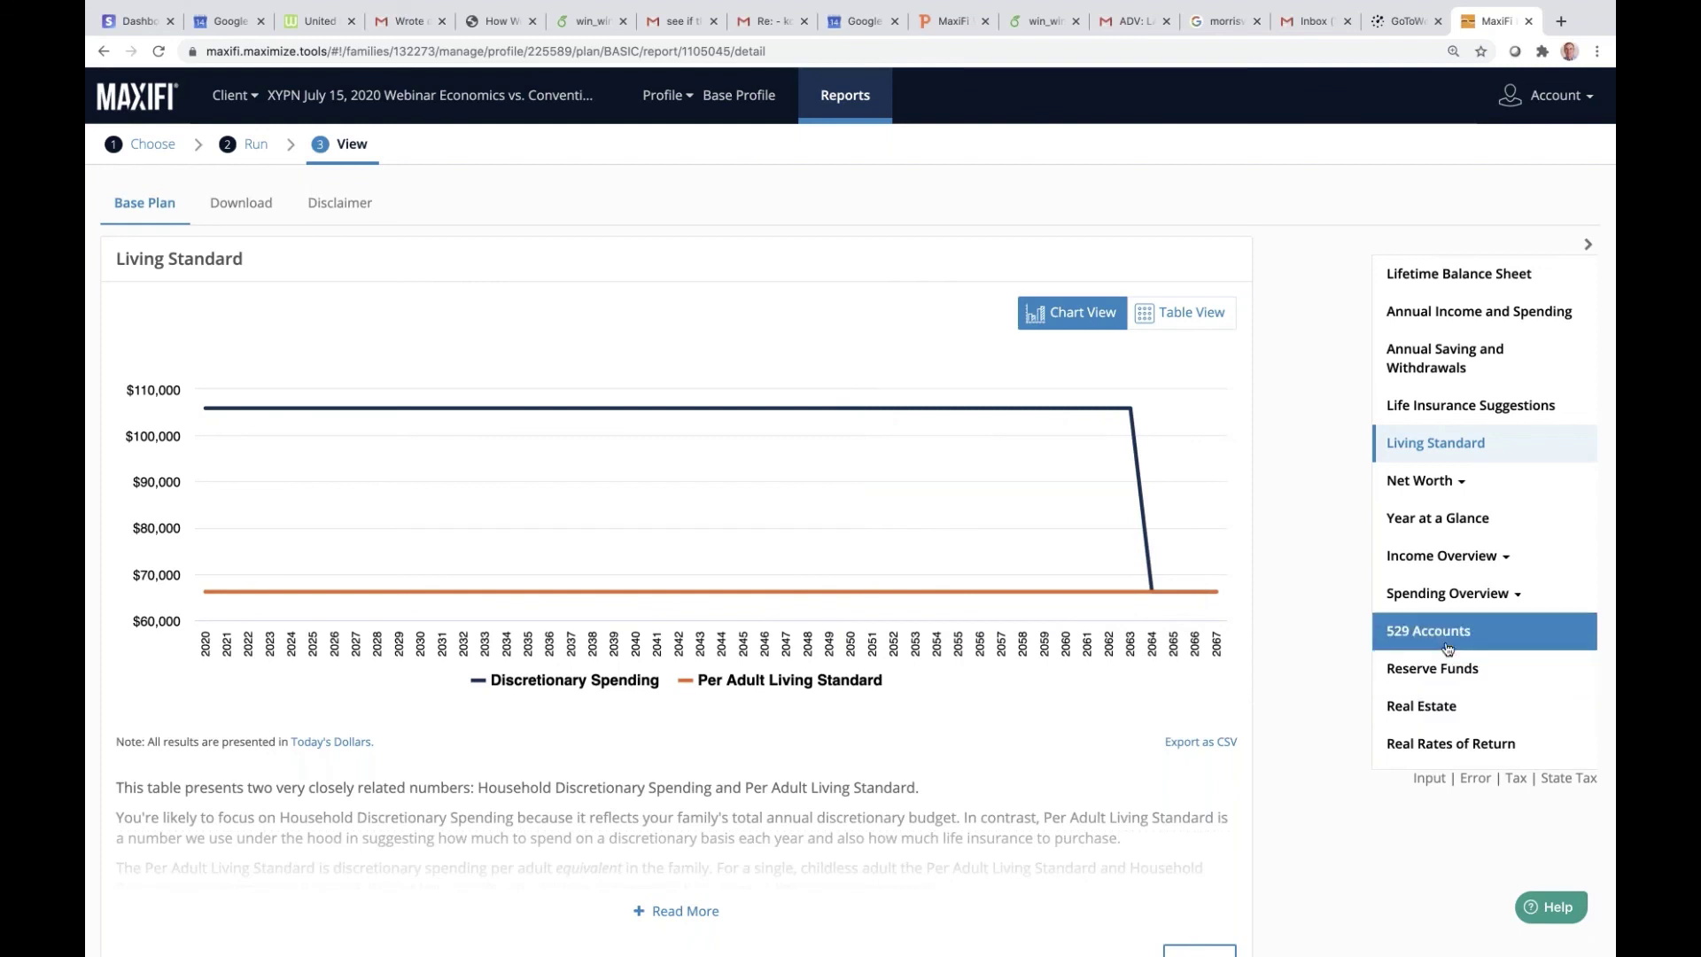
{"action": "left_click", "coordinate": [1454, 595]}
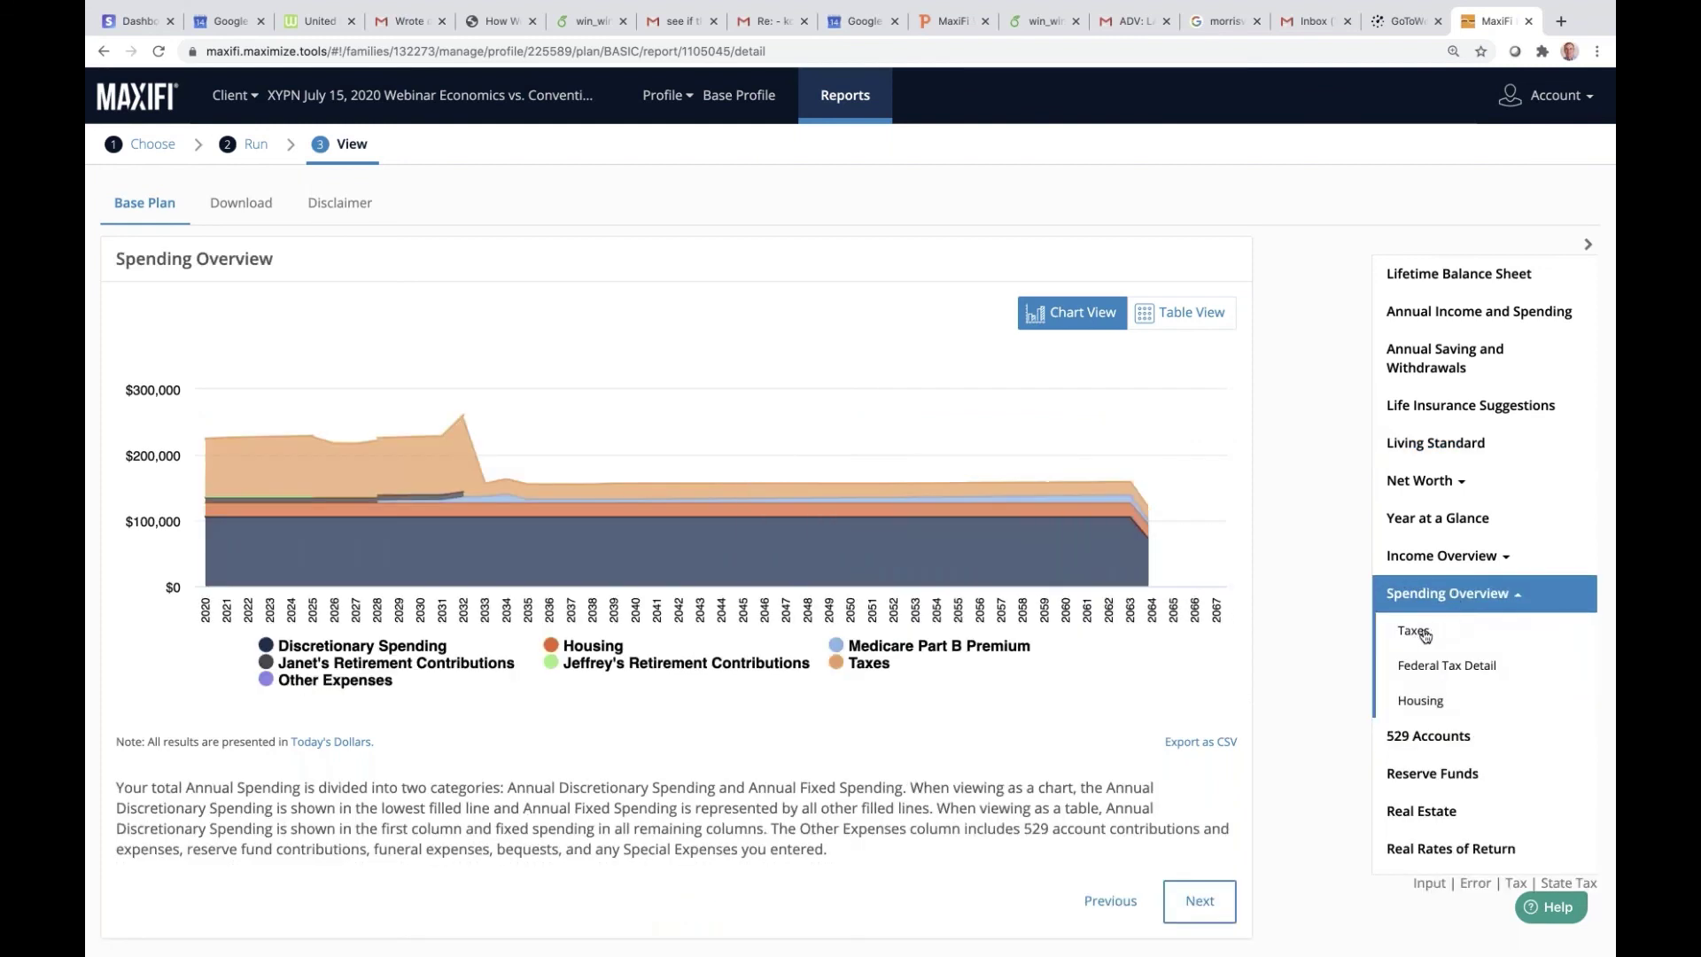
{"action": "left_click", "coordinate": [1418, 629]}
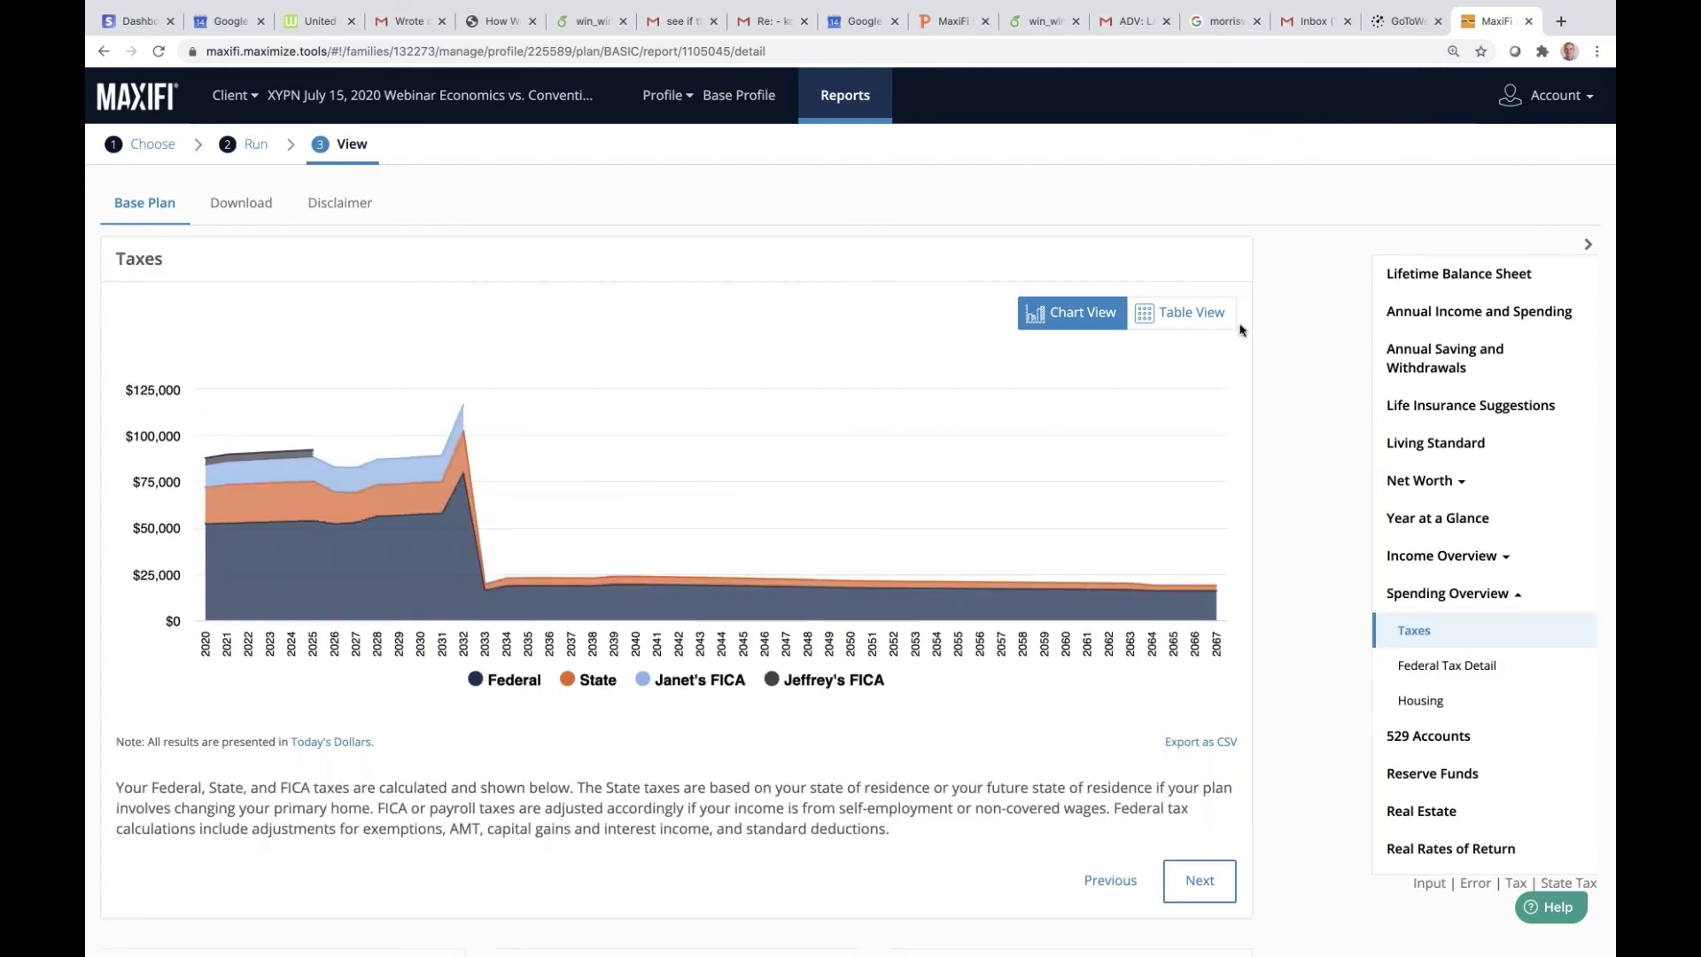
{"action": "left_click", "coordinate": [1205, 317]}
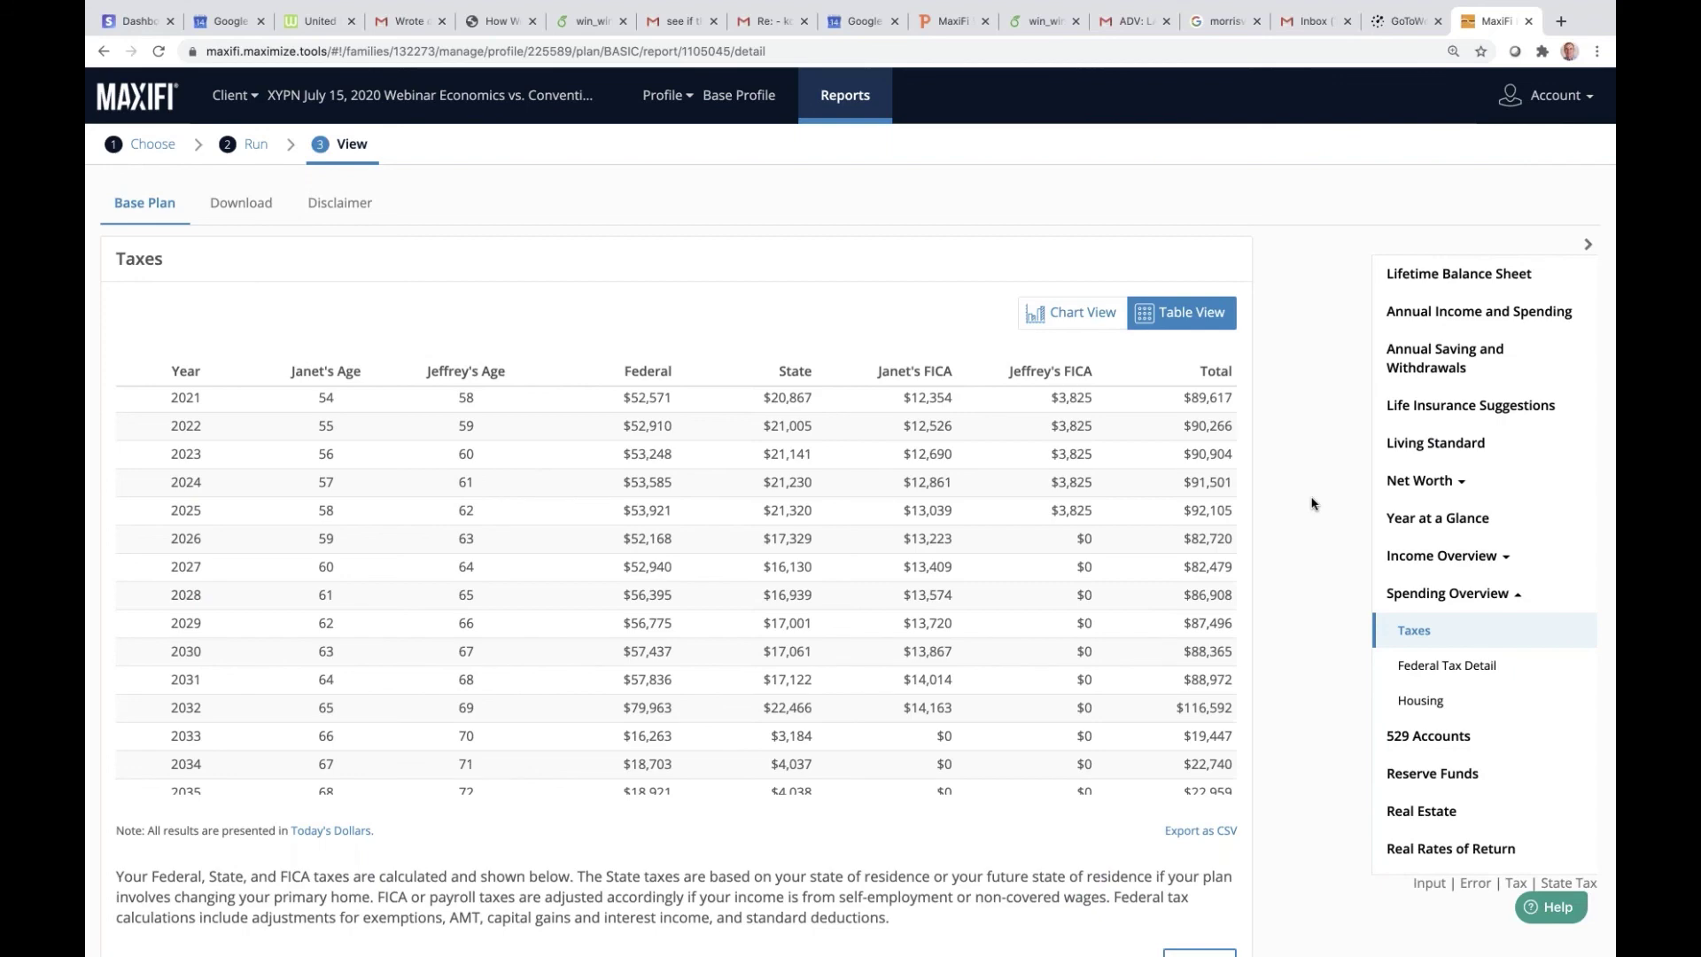
{"action": "left_click", "coordinate": [681, 104]}
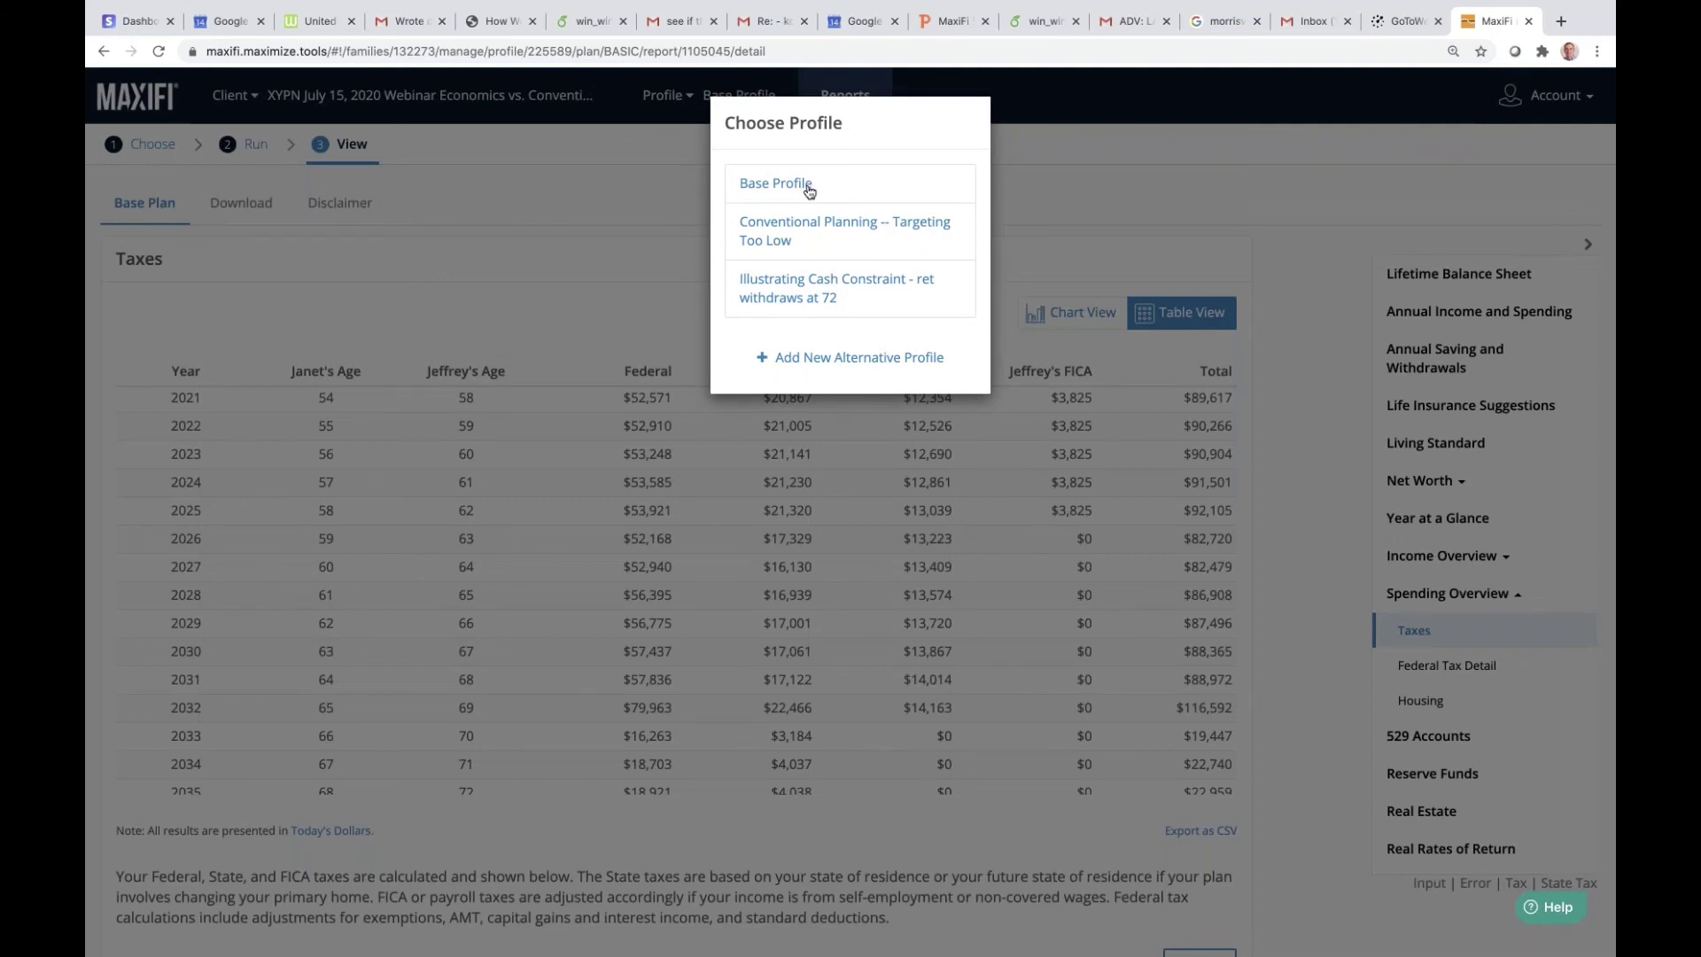
Step: Load the 'Conventional Planning -- Targeting Too Low' profile from the Choose Profile dialog
{"action": "left_click", "coordinate": [844, 222]}
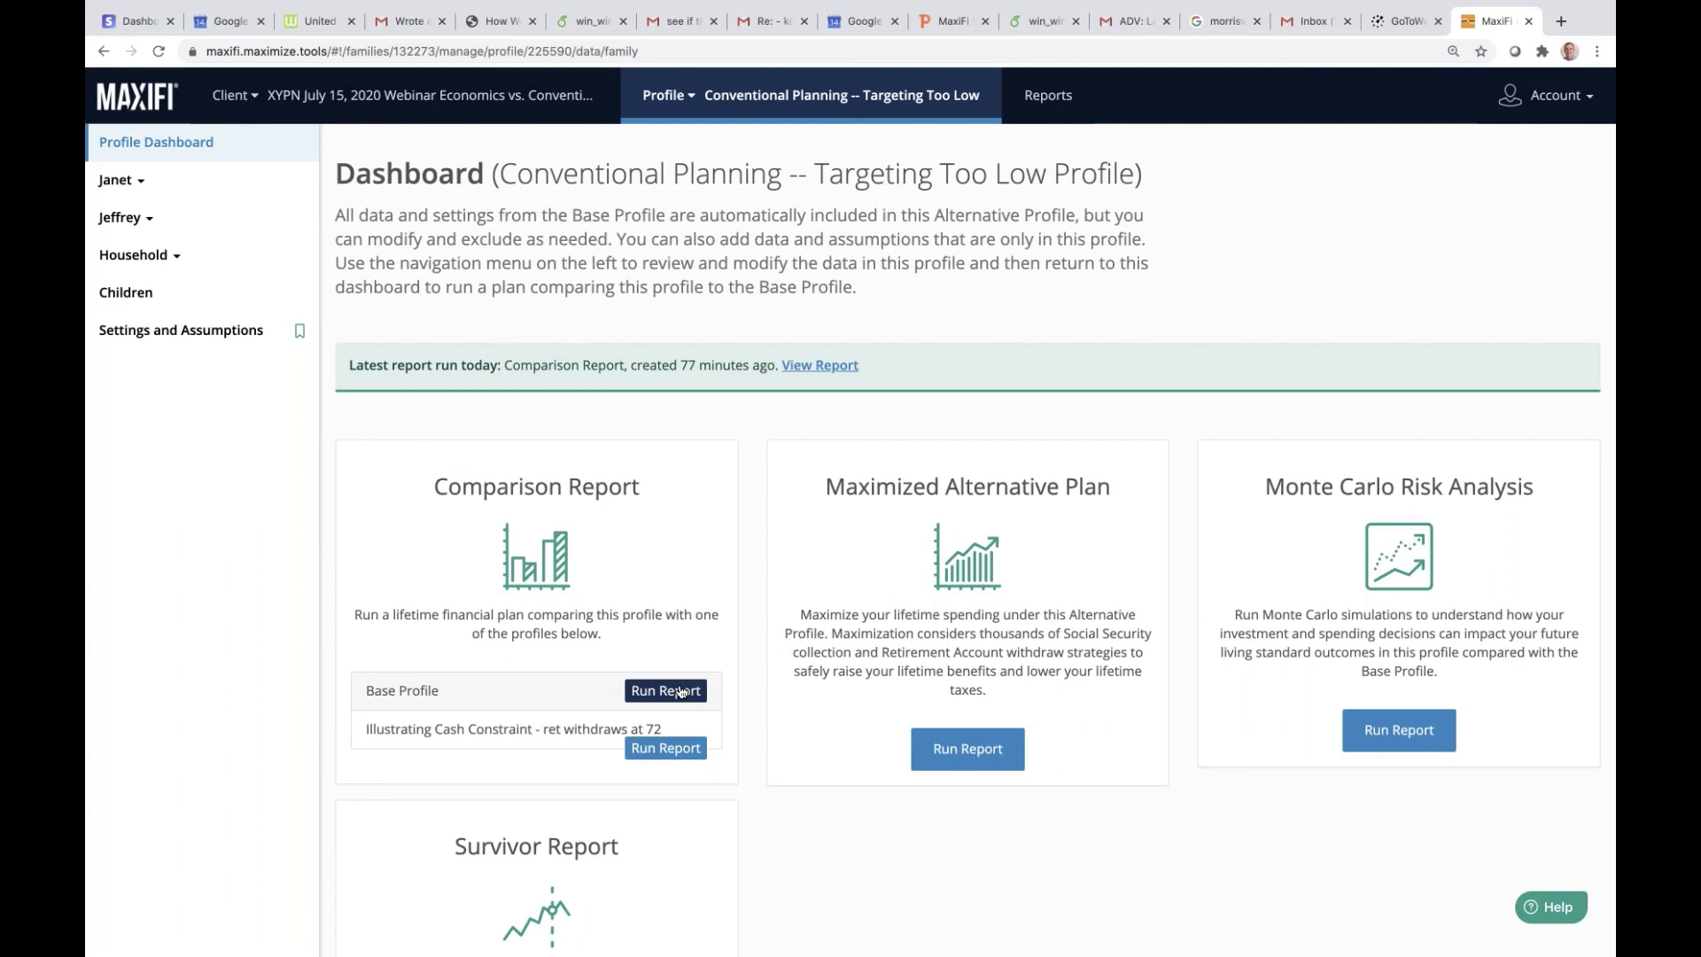
{"action": "left_click", "coordinate": [206, 333]}
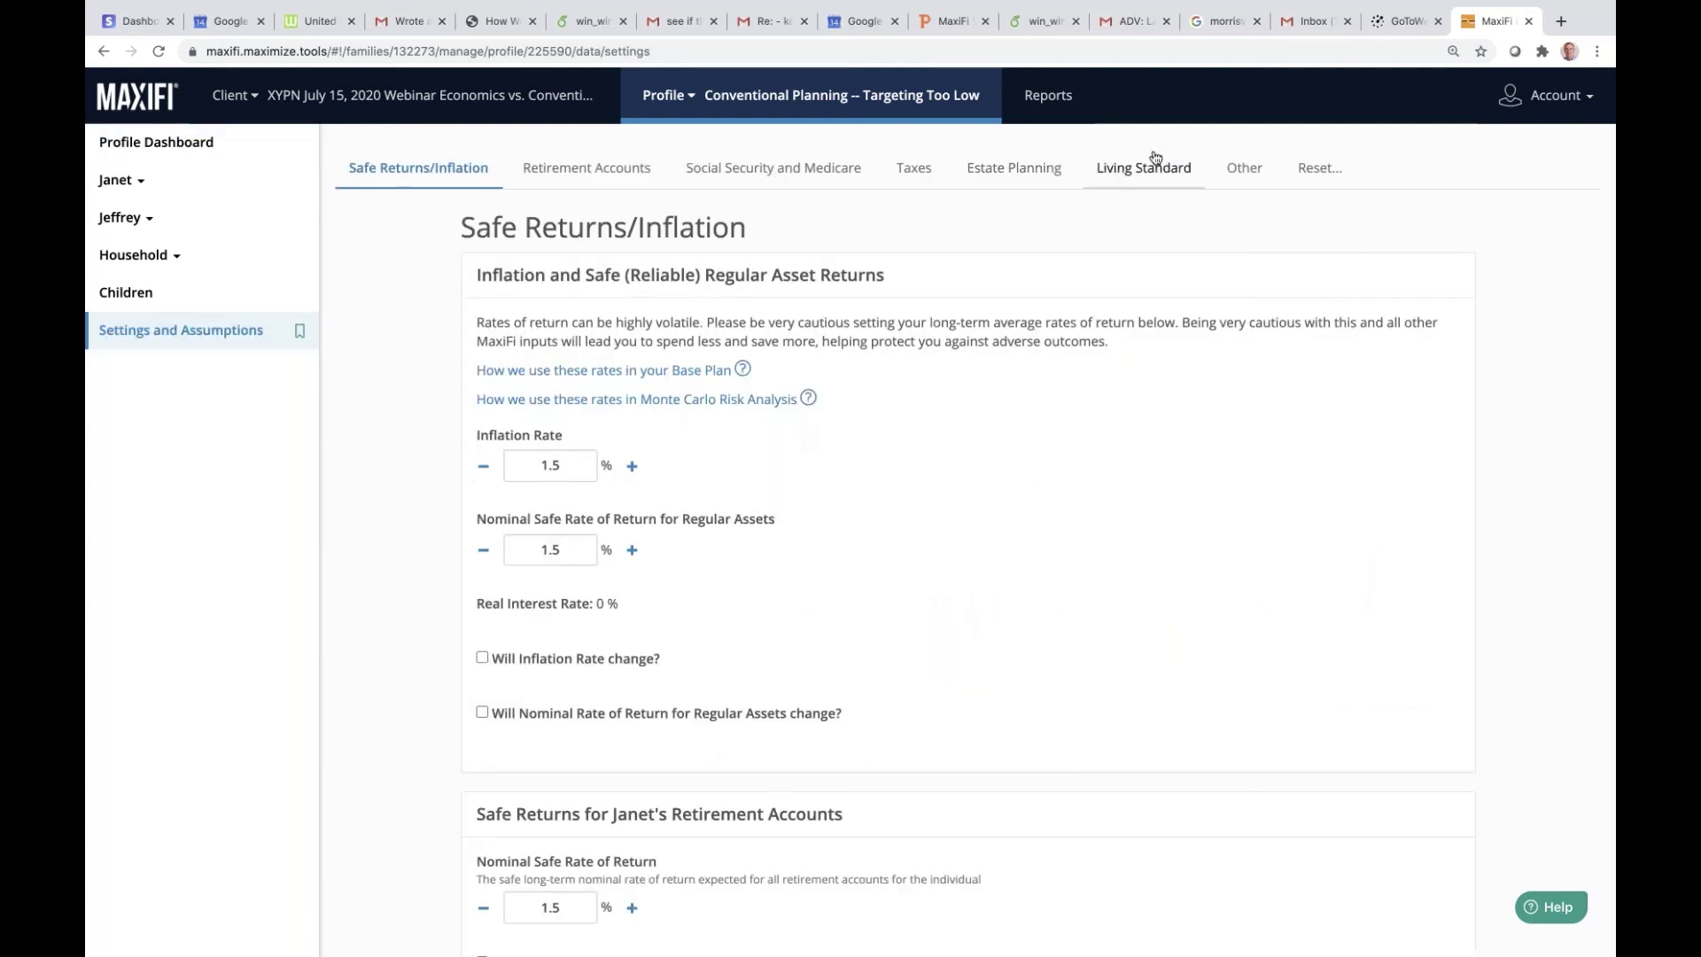
{"action": "left_click", "coordinate": [1153, 164]}
{"action": "left_click", "coordinate": [928, 755]}
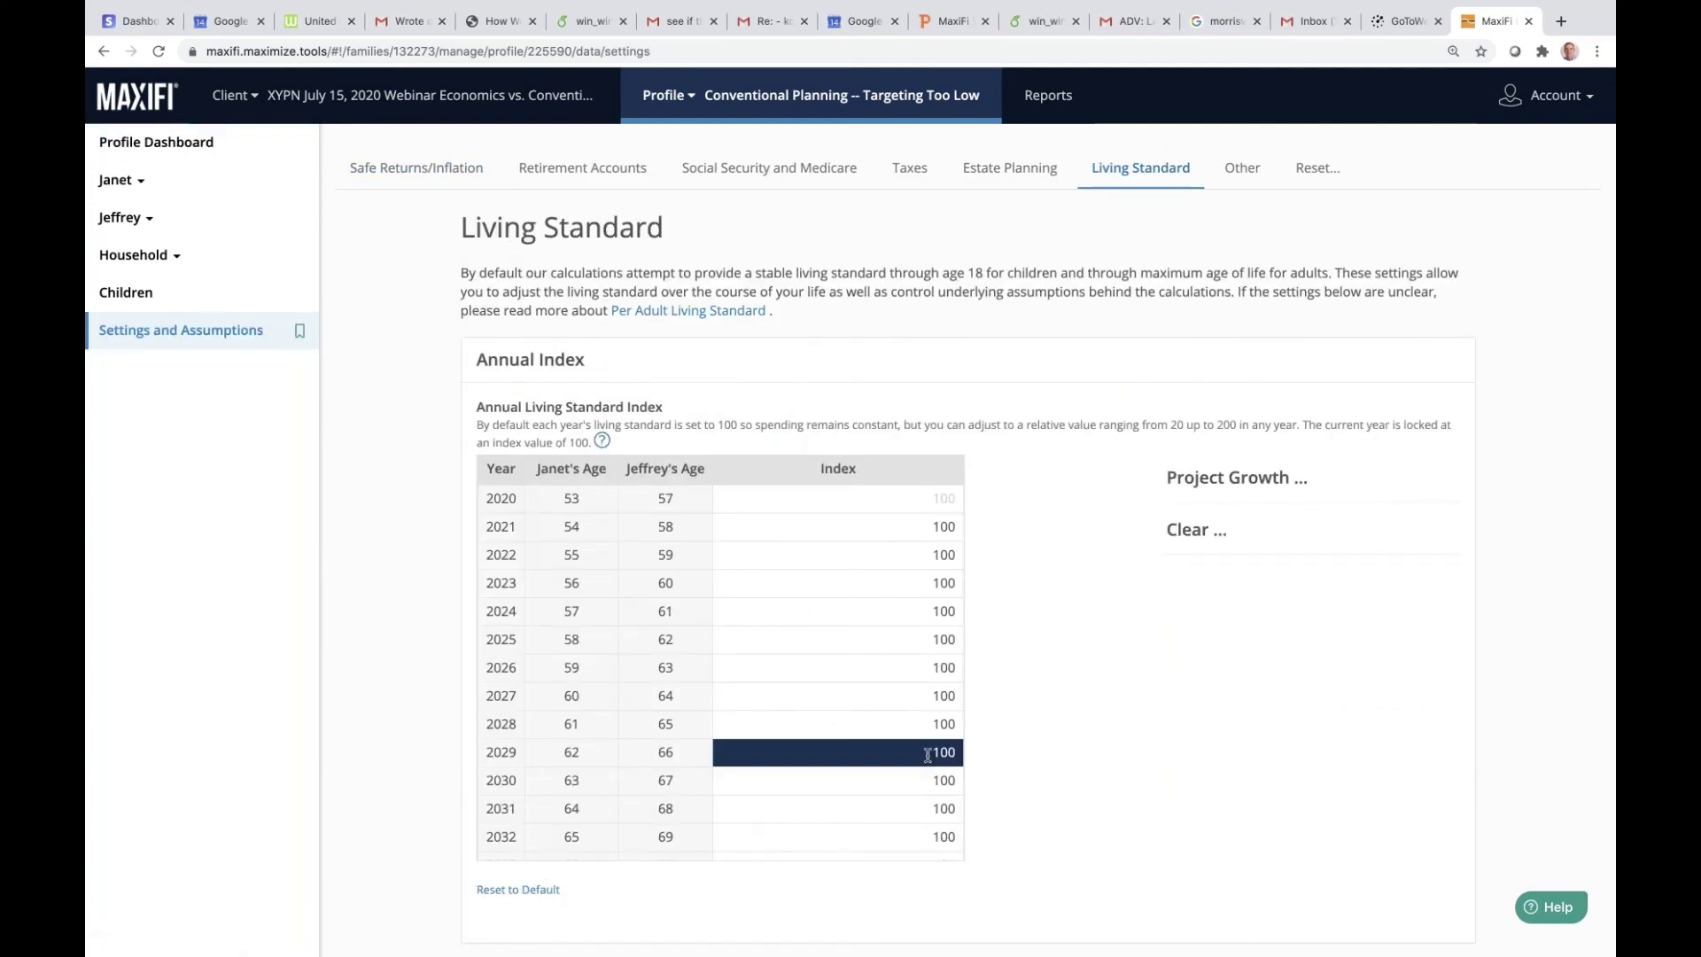
{"action": "scroll", "coordinate": [928, 755], "scroll_direction": "down", "scroll_amount": 4}
{"action": "left_click", "coordinate": [927, 755]}
{"action": "scroll", "coordinate": [927, 755], "scroll_direction": "up", "scroll_amount": 1}
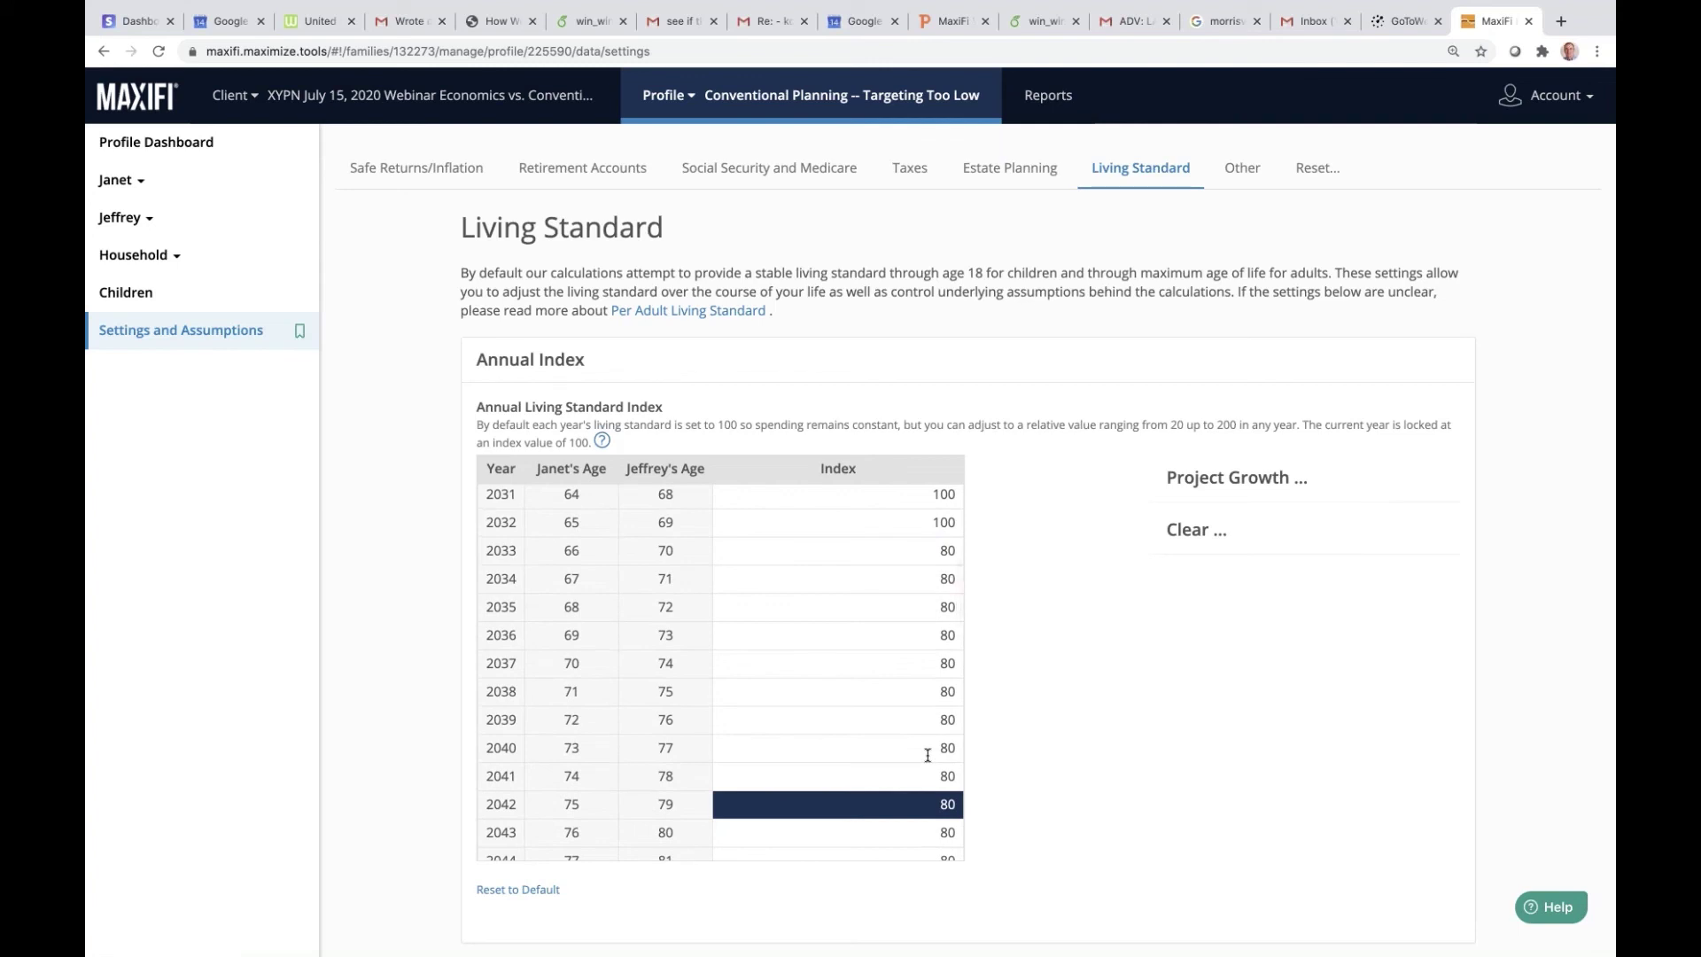
{"action": "scroll", "coordinate": [928, 755], "scroll_direction": "up", "scroll_amount": 1}
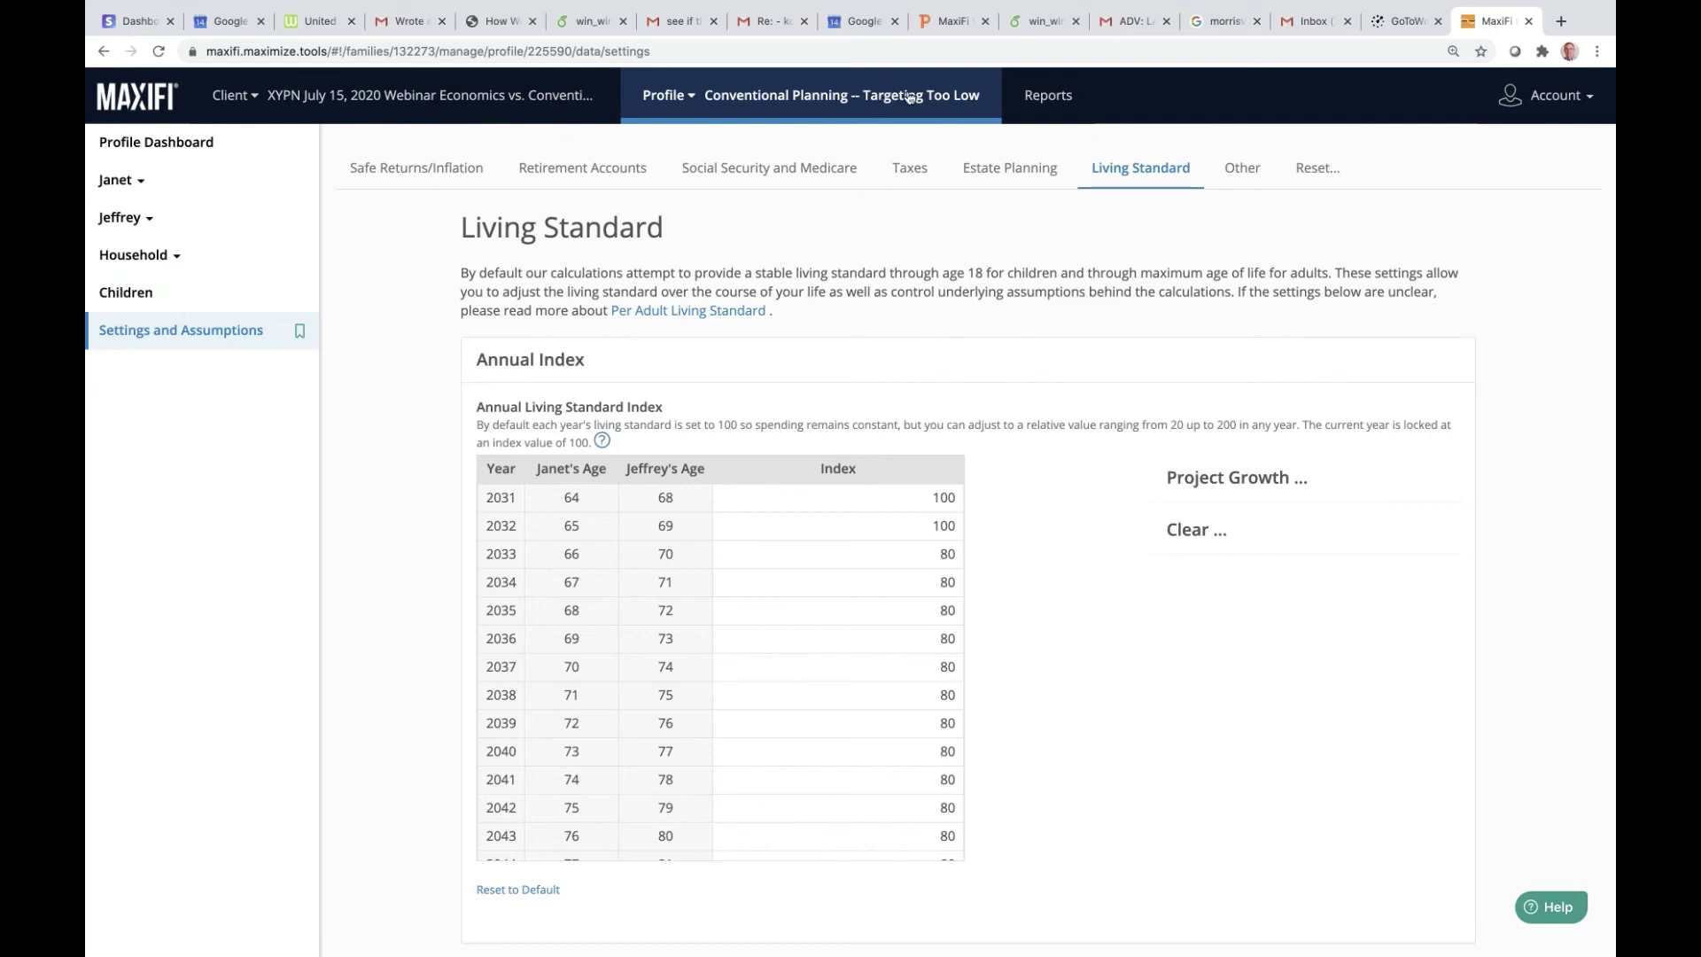
{"action": "left_click", "coordinate": [868, 99]}
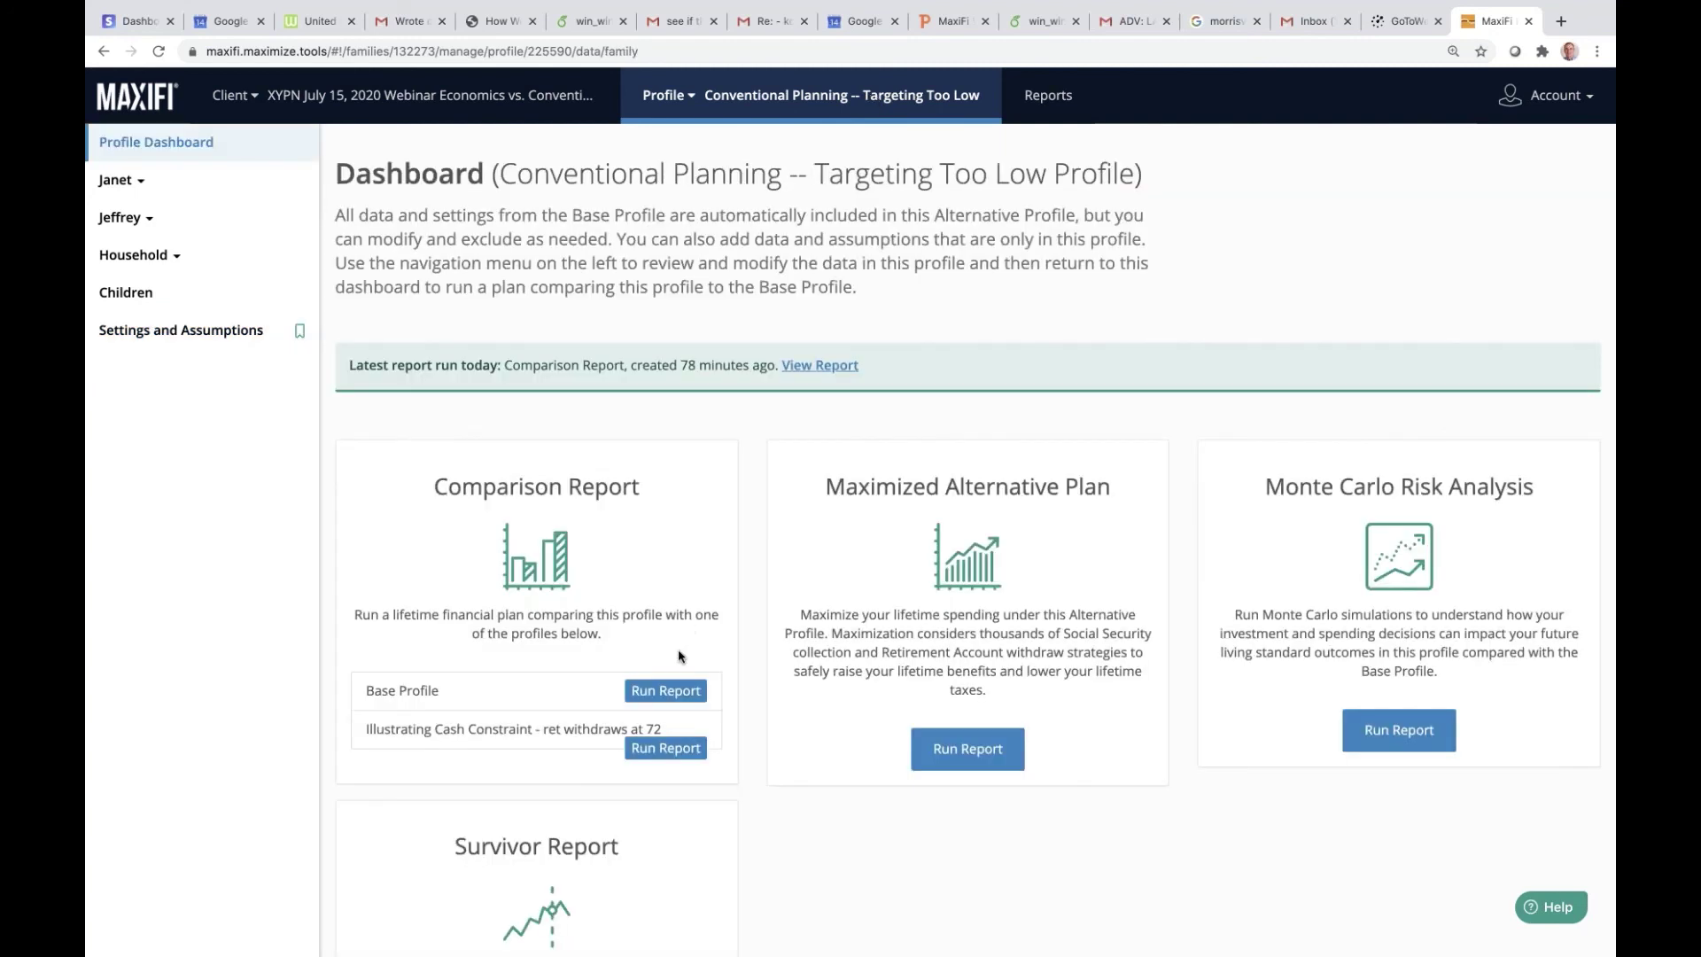
Step: Compare Targeting Too Low with the Base Profile: $4,949,206 versus $4,922,392, a $26,814 gain
{"action": "left_click", "coordinate": [697, 692]}
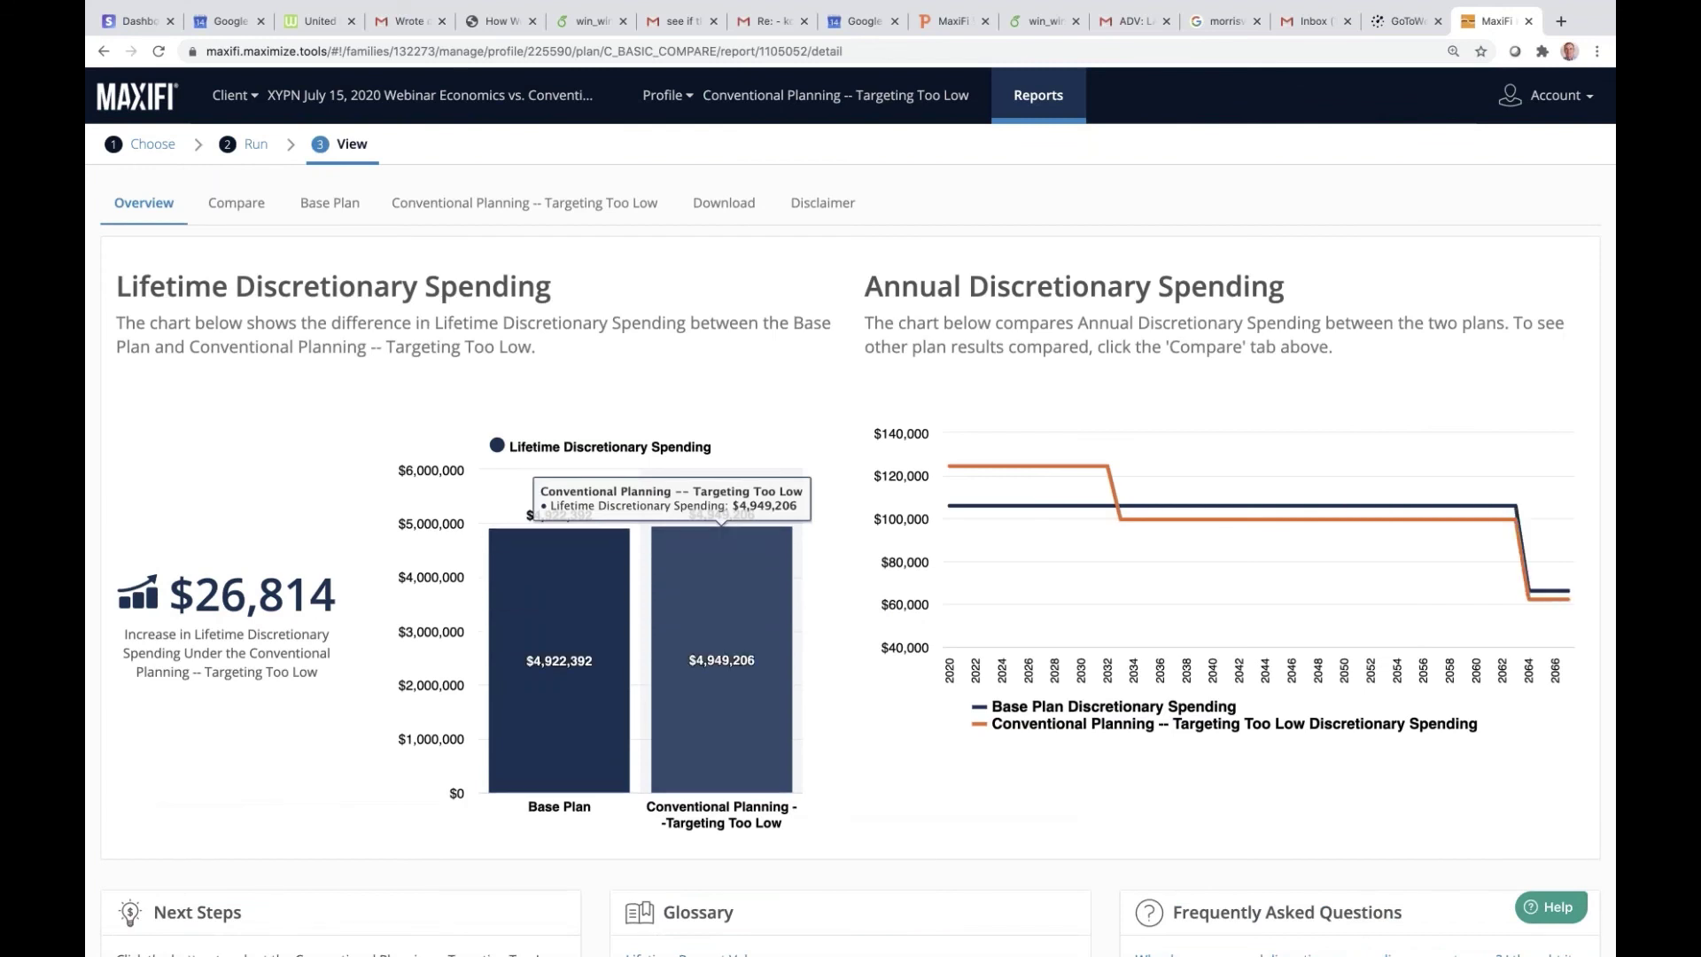
{"action": "mouse_move", "coordinate": [983, 679]}
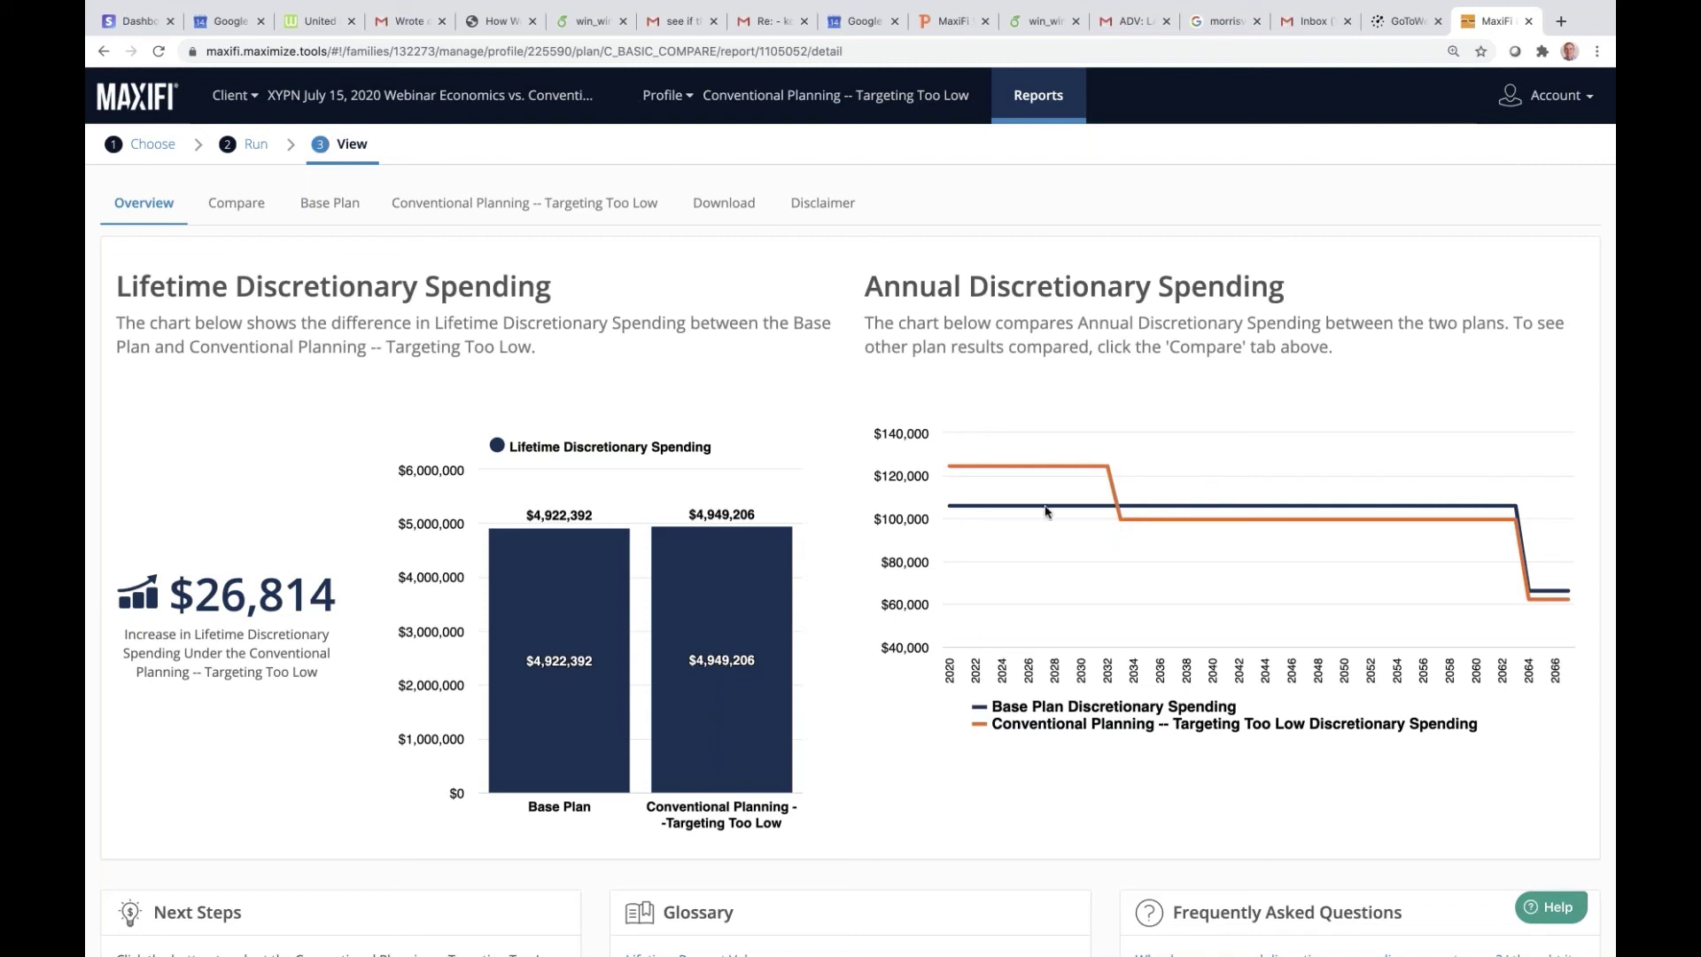
{"action": "mouse_move", "coordinate": [1048, 511]}
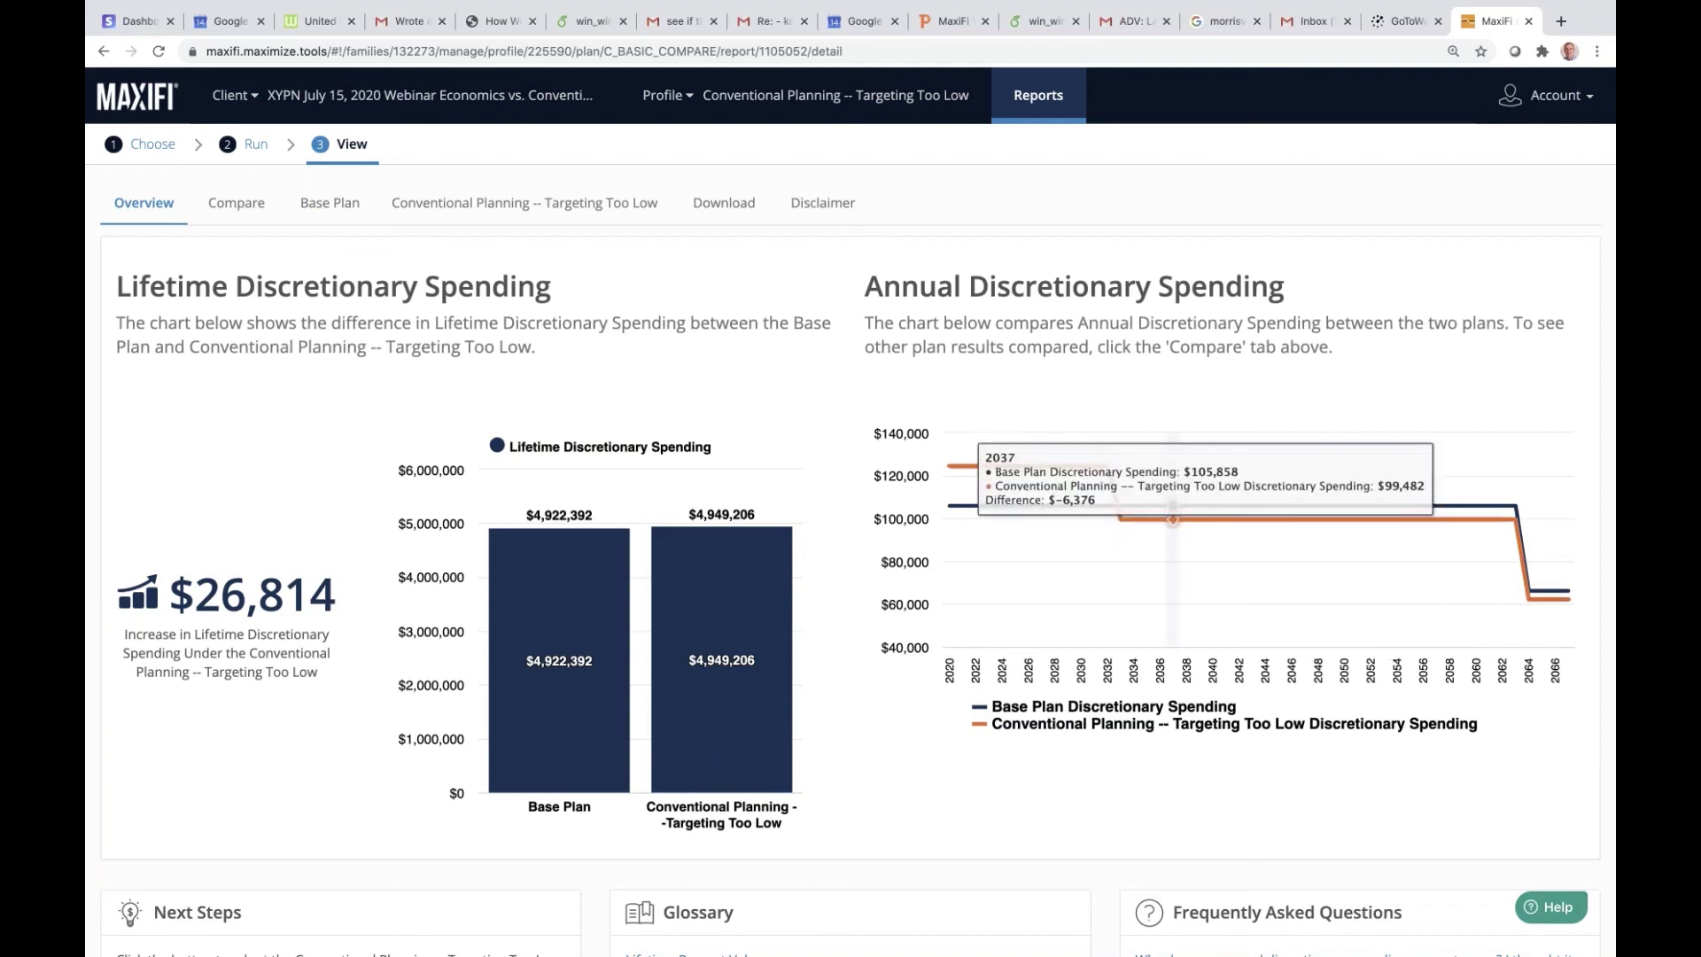
{"action": "left_click", "coordinate": [666, 95]}
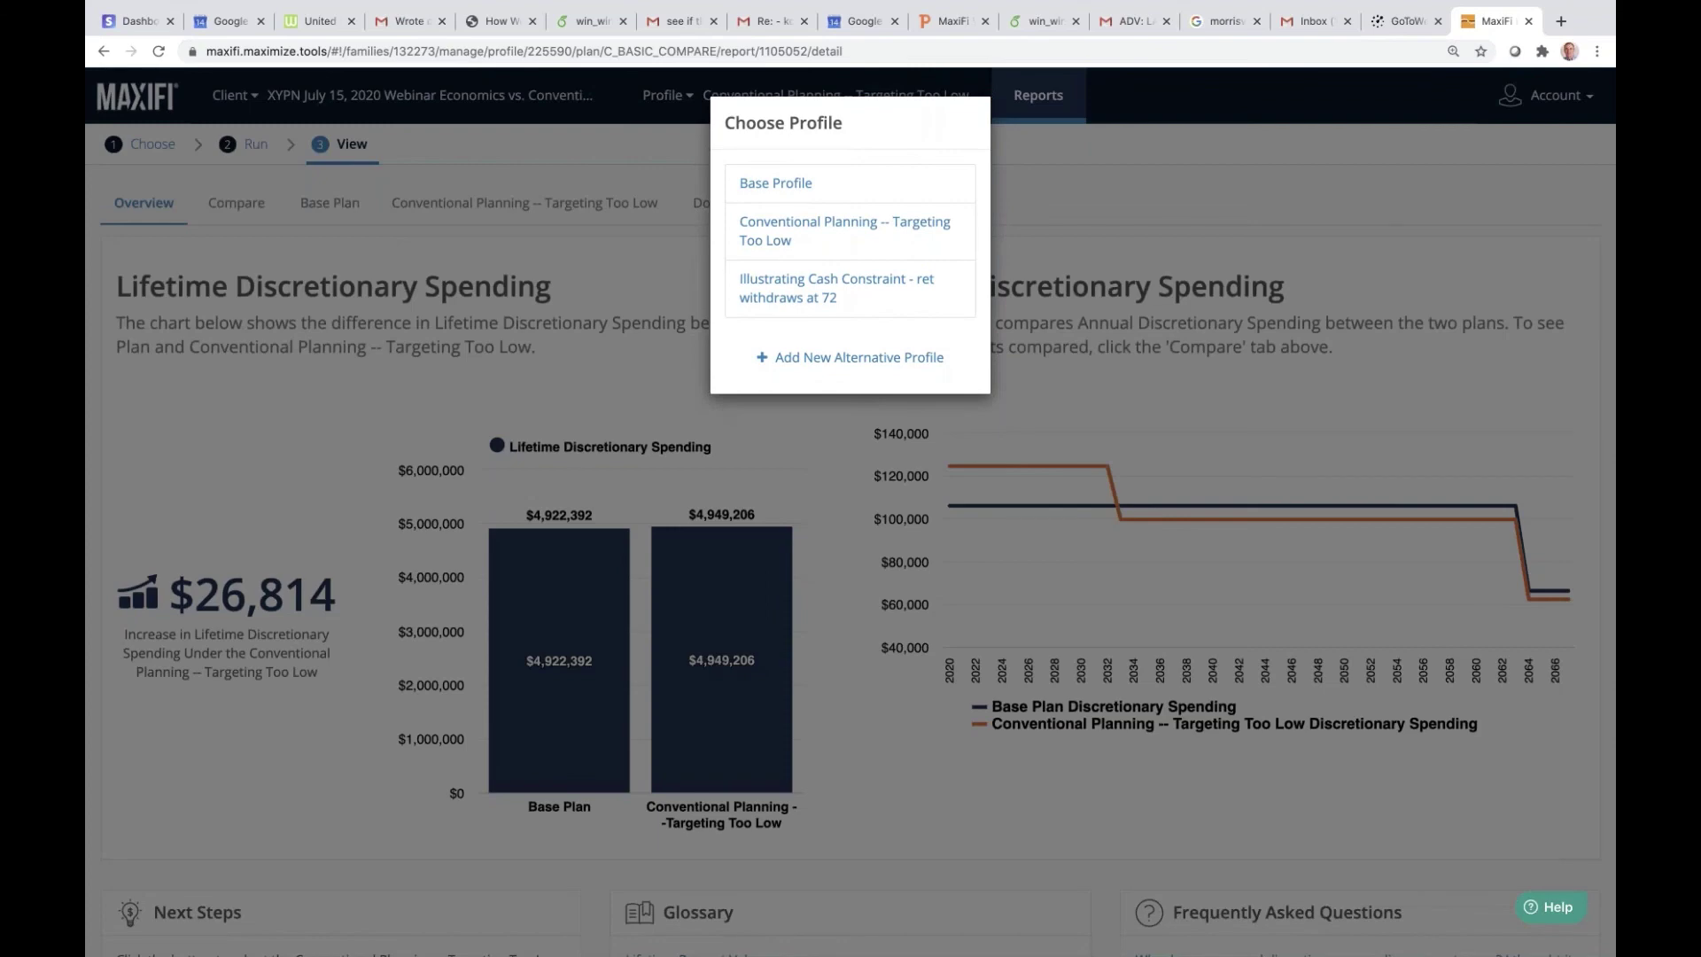
Step: Load the Illustrating Cash Constraint - ret withdraws at 72 profile, check the client's earnings, and view its reports
{"action": "left_click", "coordinate": [830, 280]}
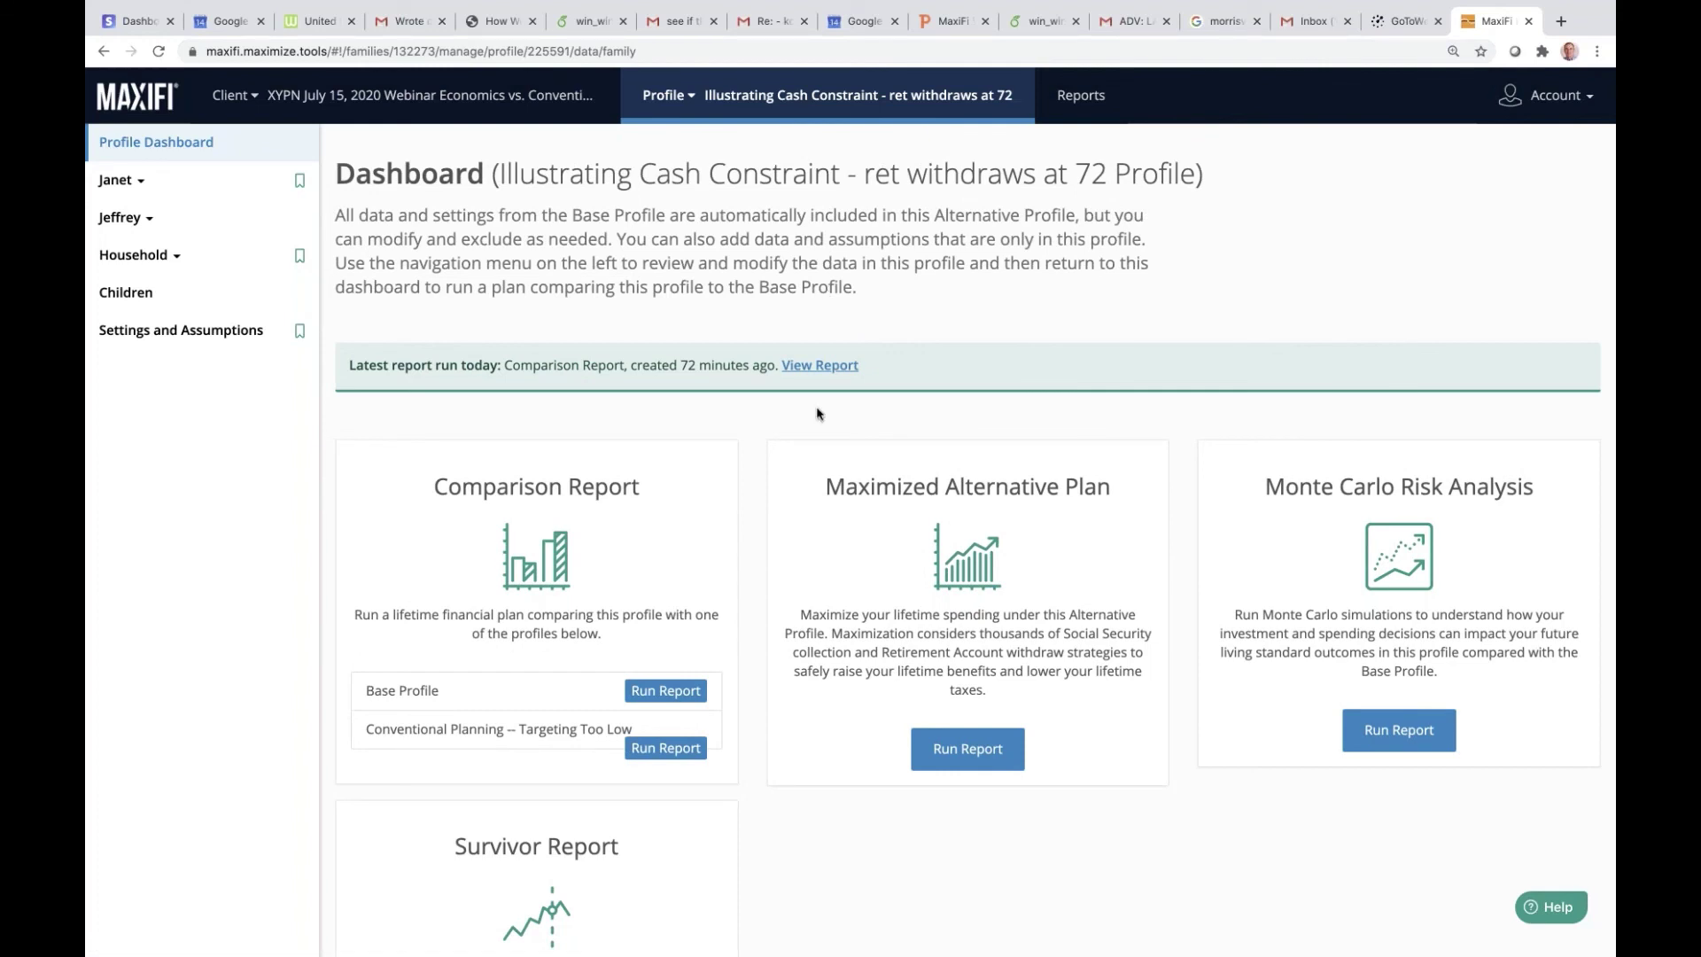
{"action": "left_click", "coordinate": [125, 184]}
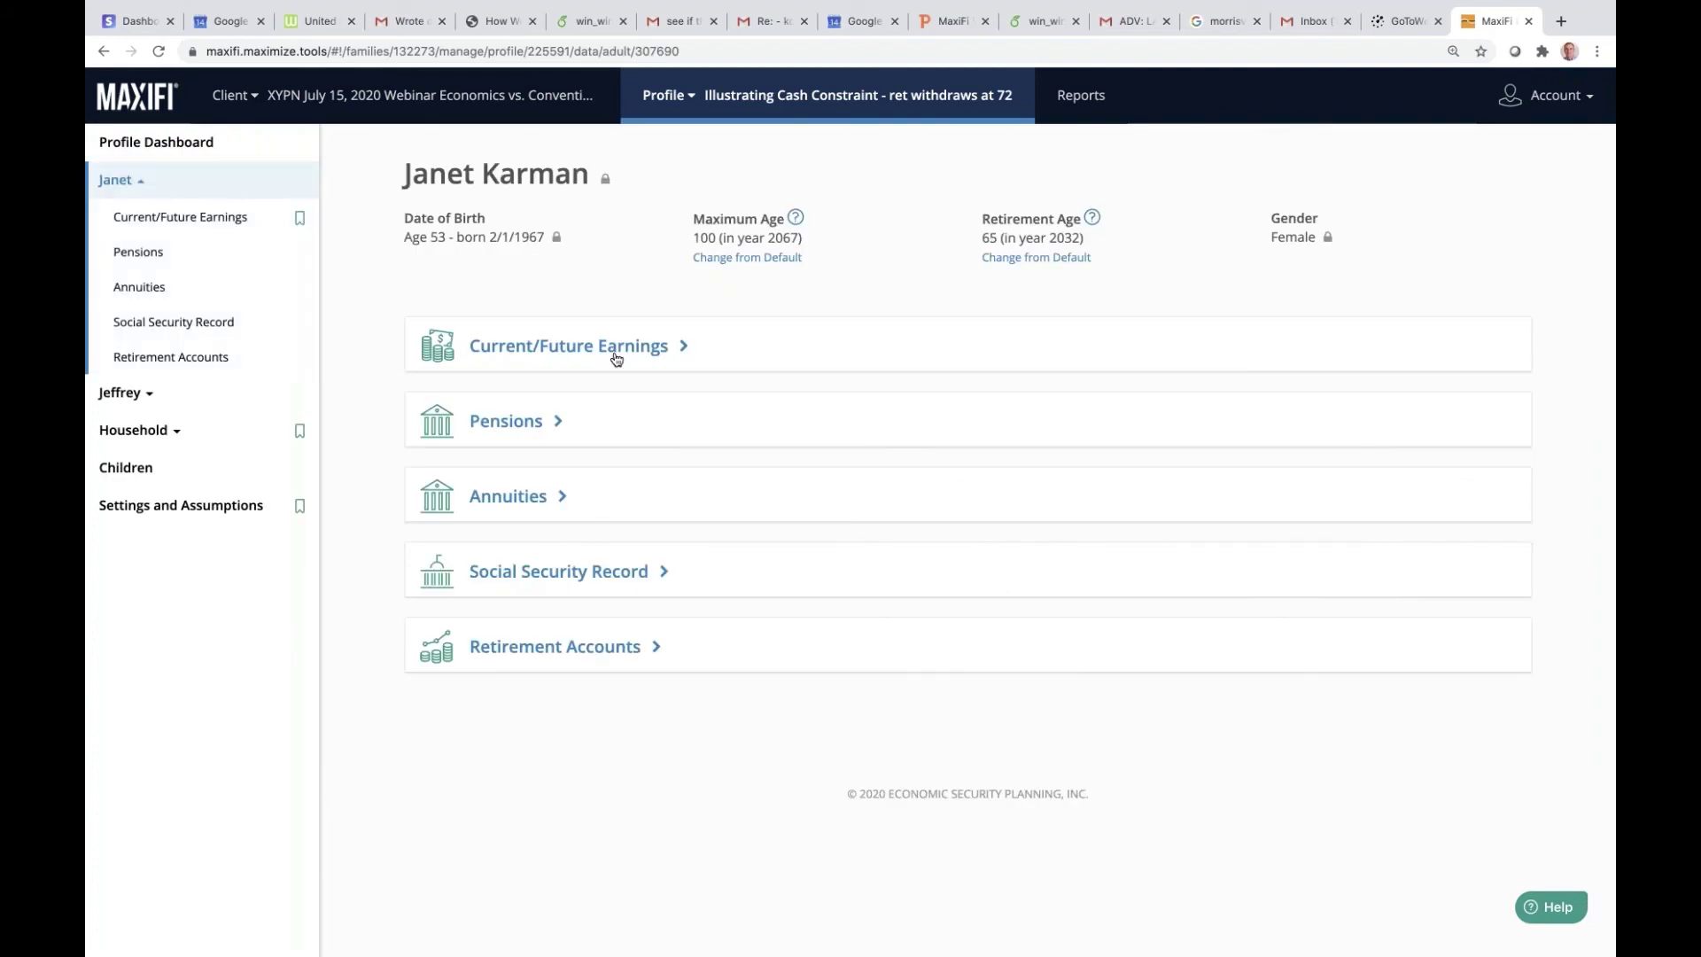
{"action": "left_click", "coordinate": [616, 354]}
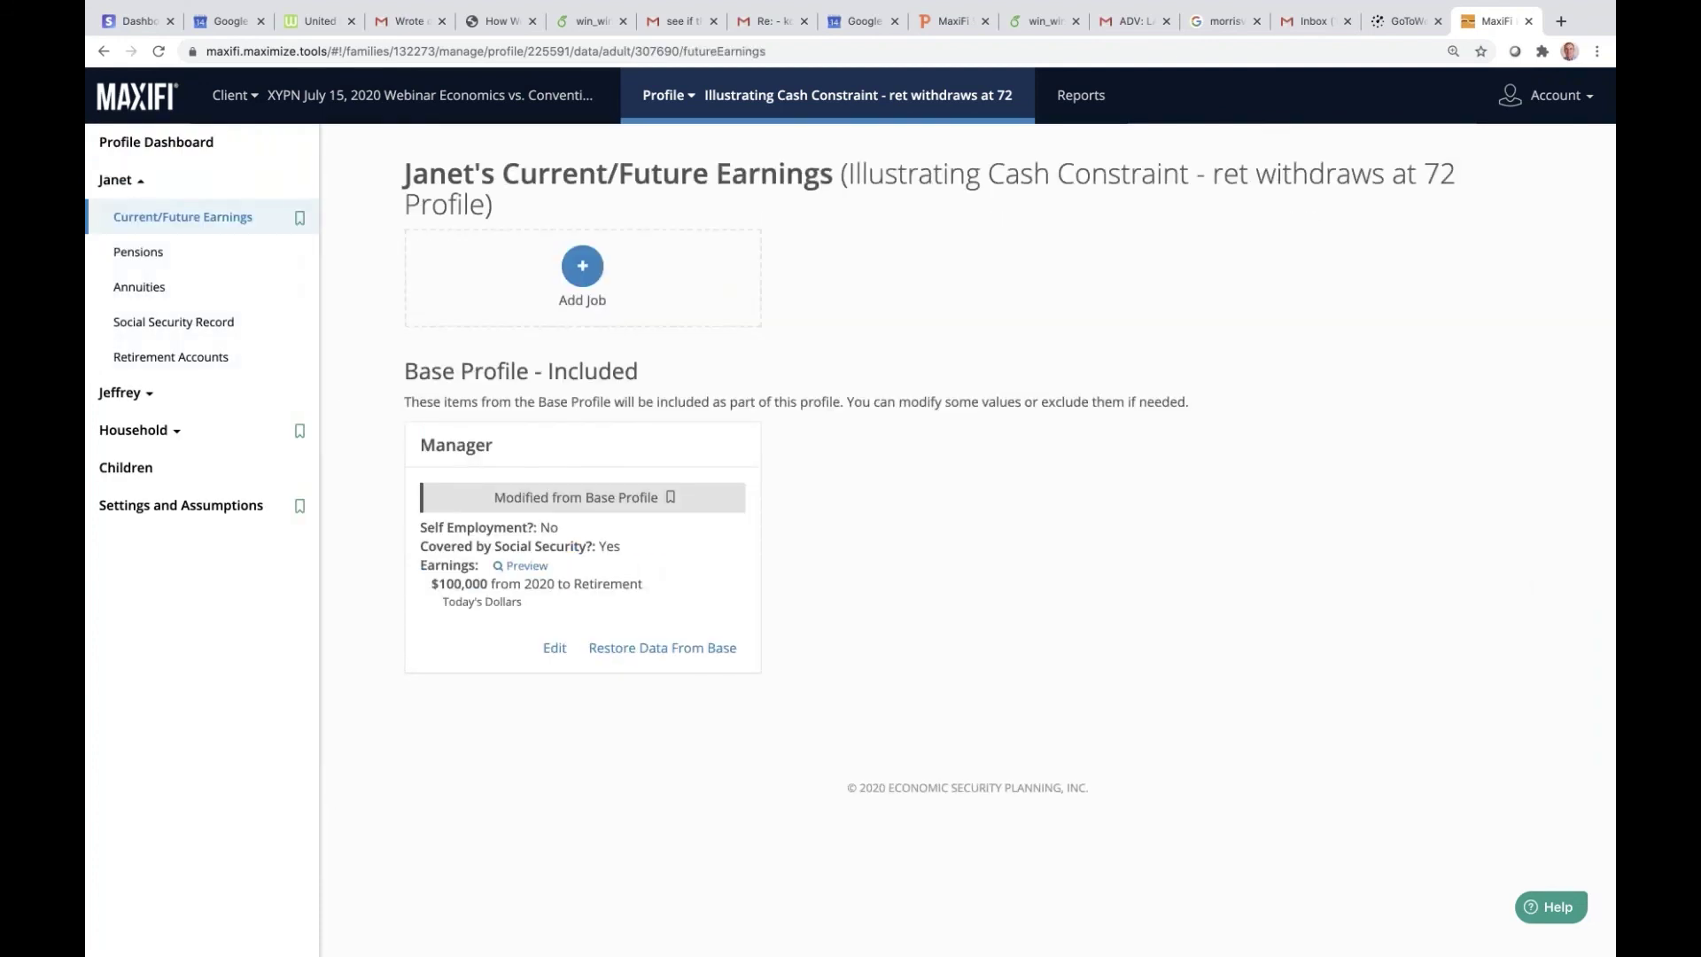
{"action": "left_click", "coordinate": [118, 180]}
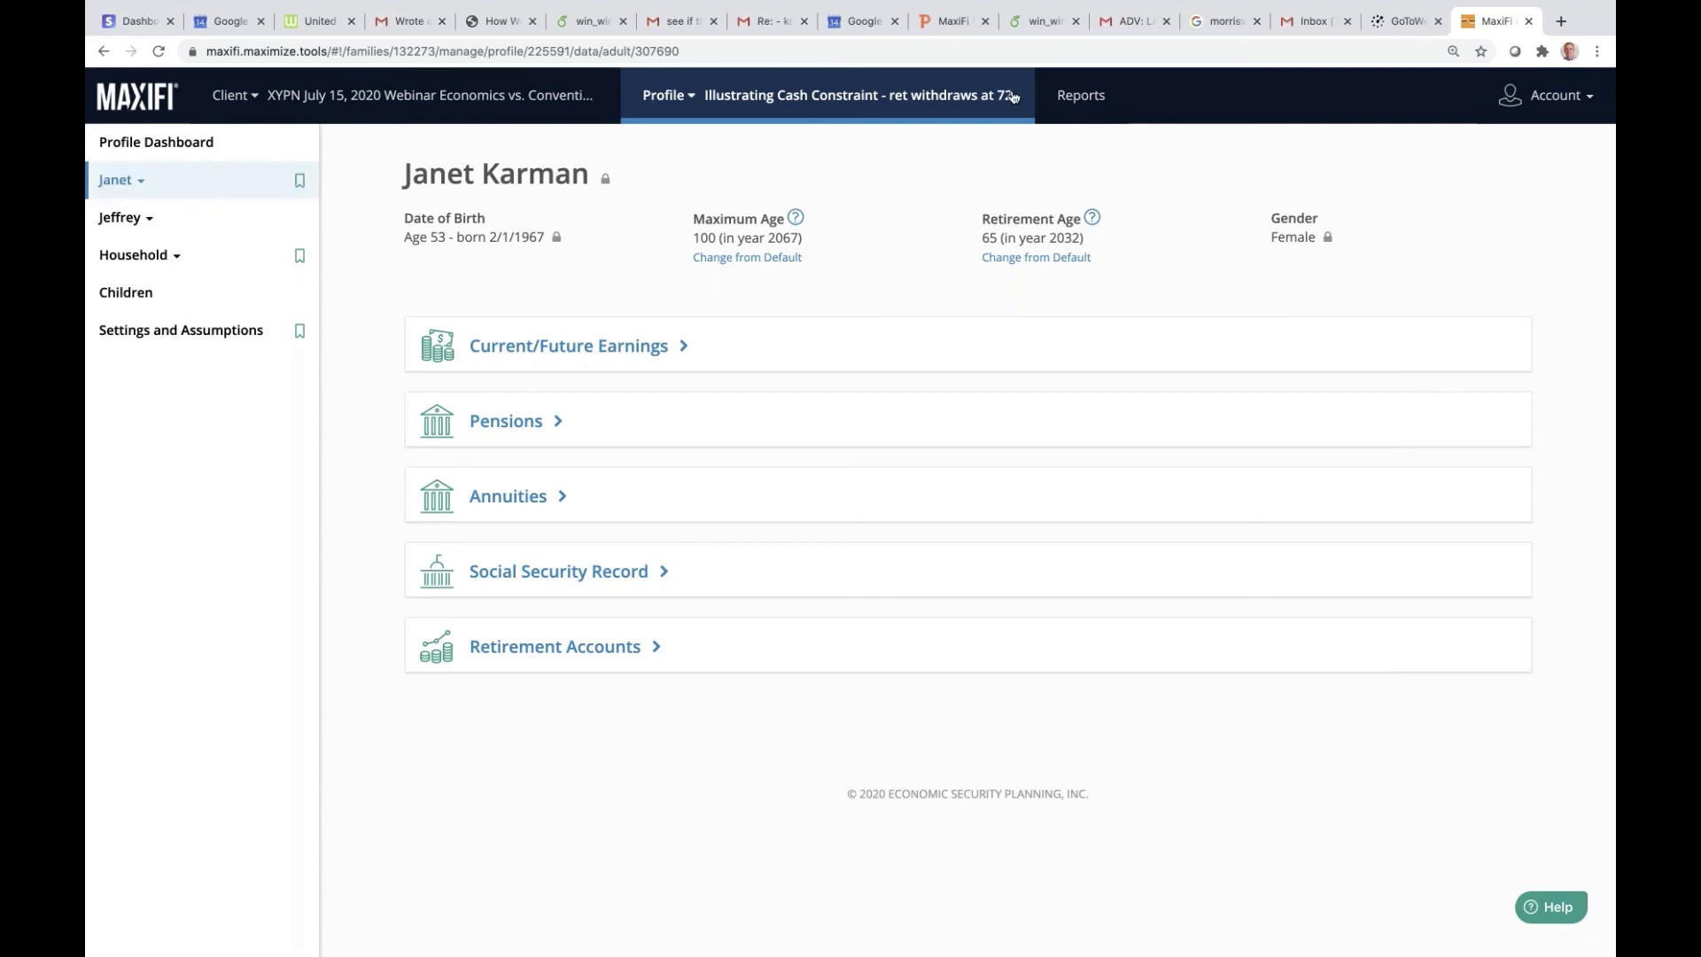
{"action": "left_click", "coordinate": [1081, 97]}
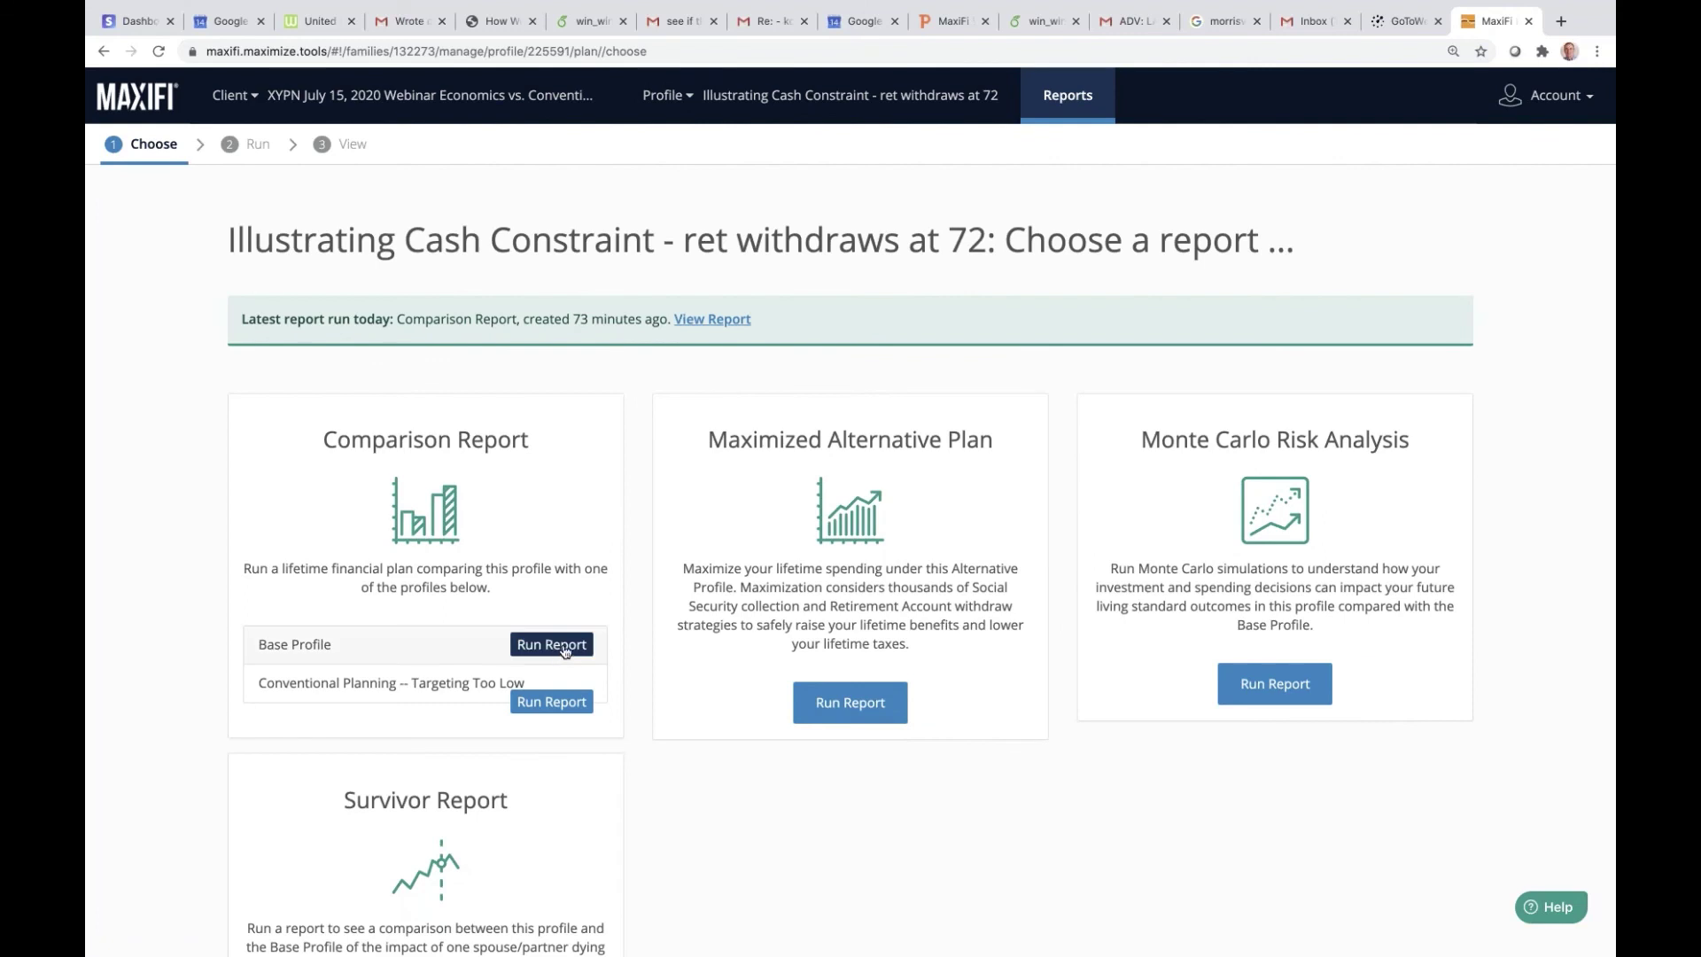
Step: Compare the cash-constraint profile with the Base Profile: $4,140,543 versus $4,922,392 lifetime discretionary spending
{"action": "left_click", "coordinate": [555, 654]}
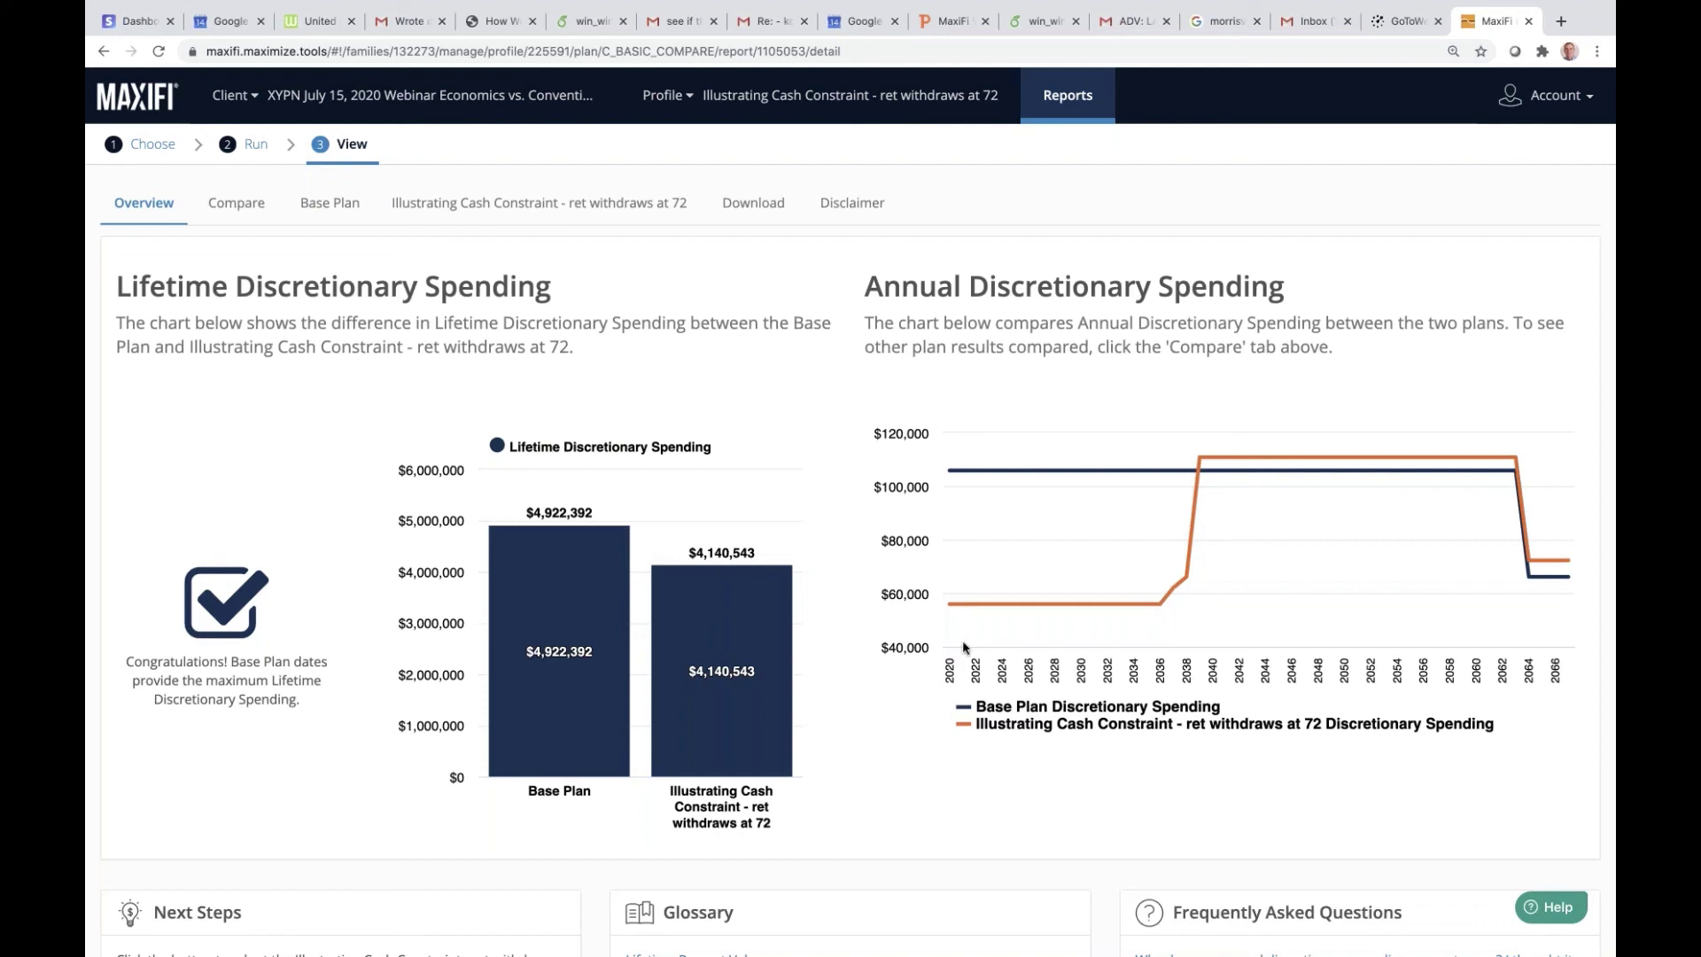
{"action": "mouse_move", "coordinate": [950, 641]}
{"action": "mouse_move", "coordinate": [1010, 660]}
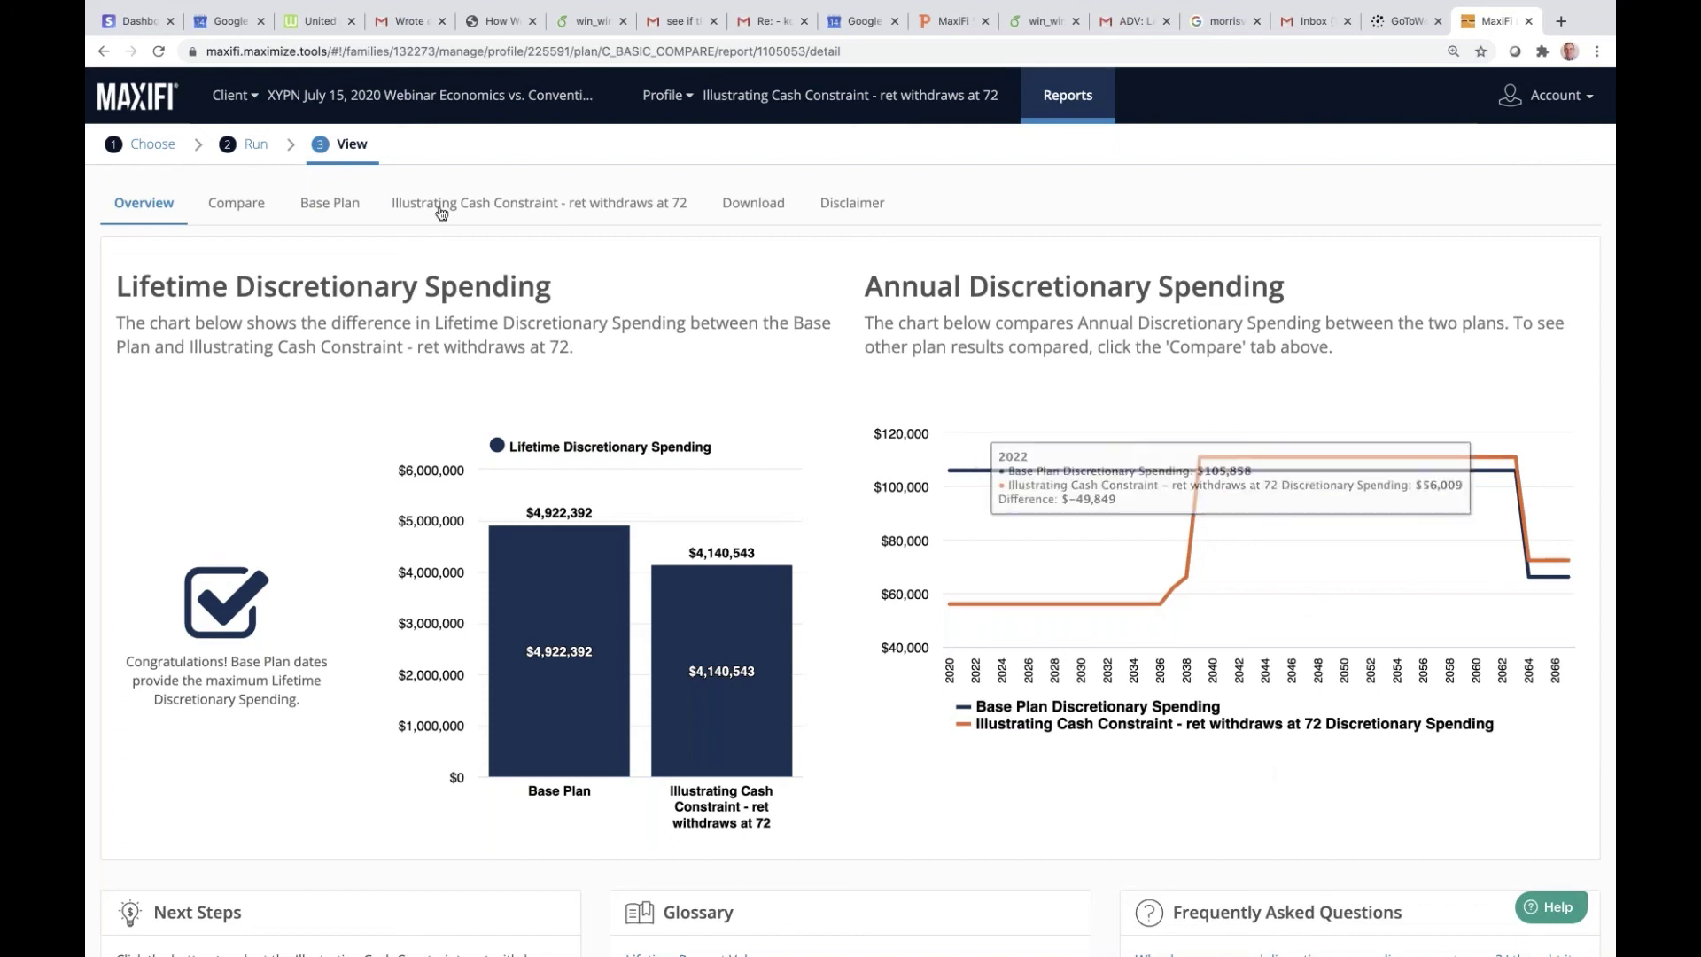
Step: Return to the Base Profile dashboard and start its Maximized Plan report
{"action": "left_click", "coordinate": [335, 216]}
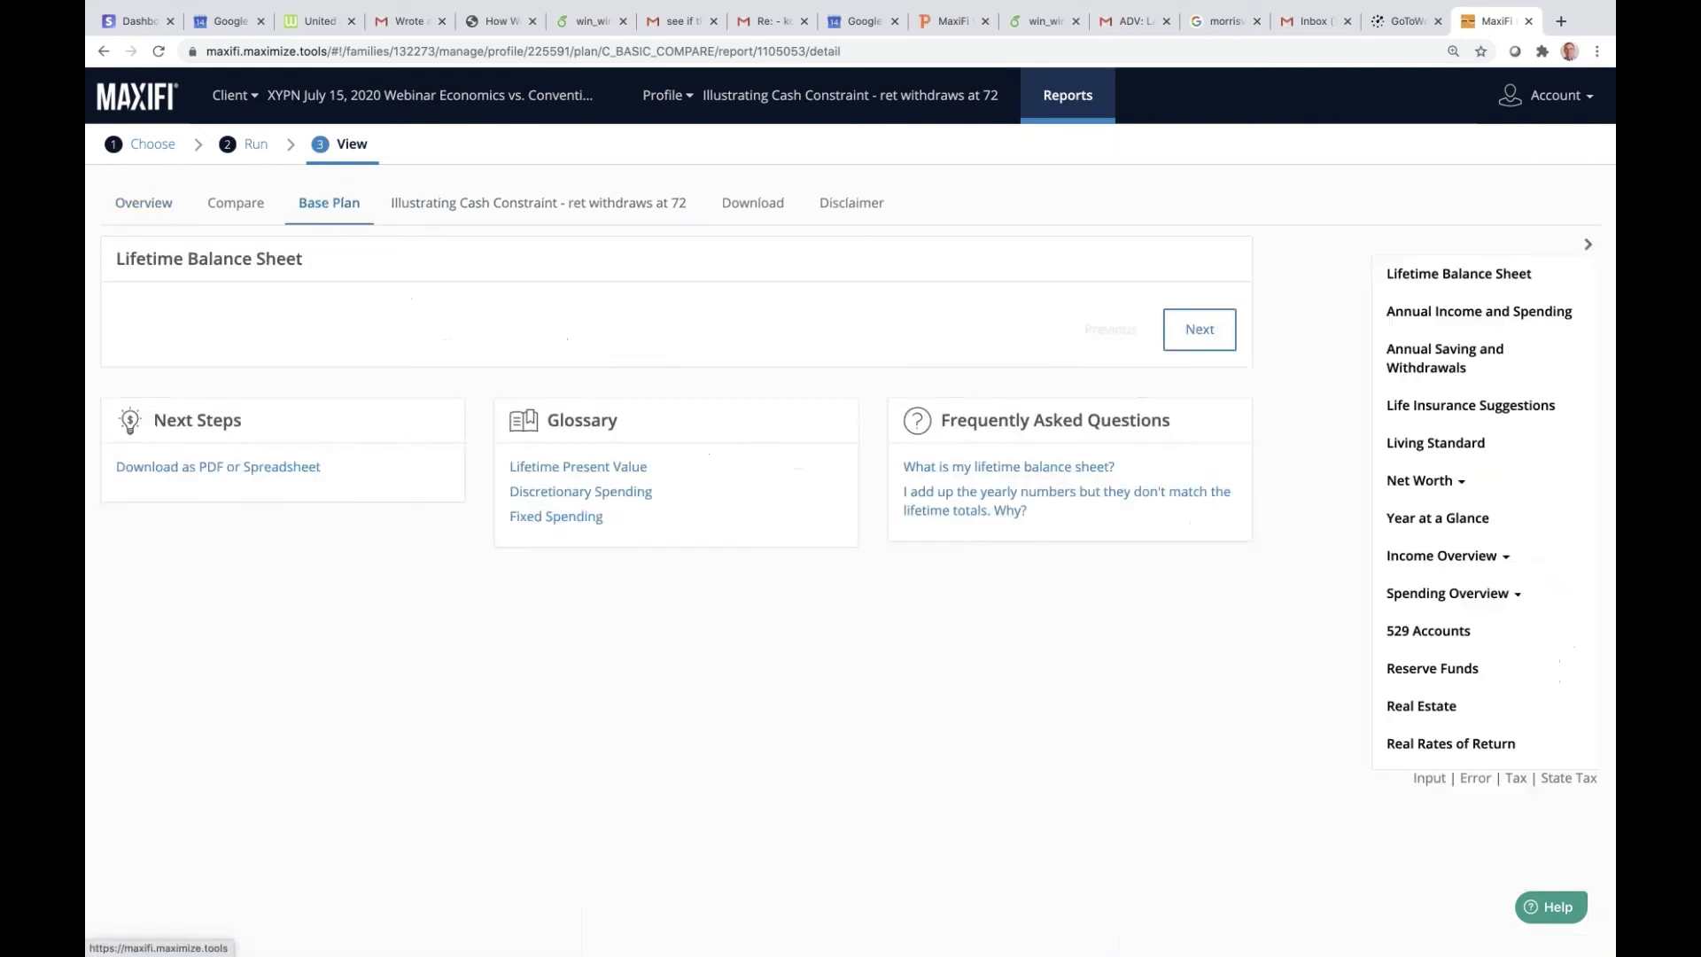
{"action": "left_click", "coordinate": [497, 226]}
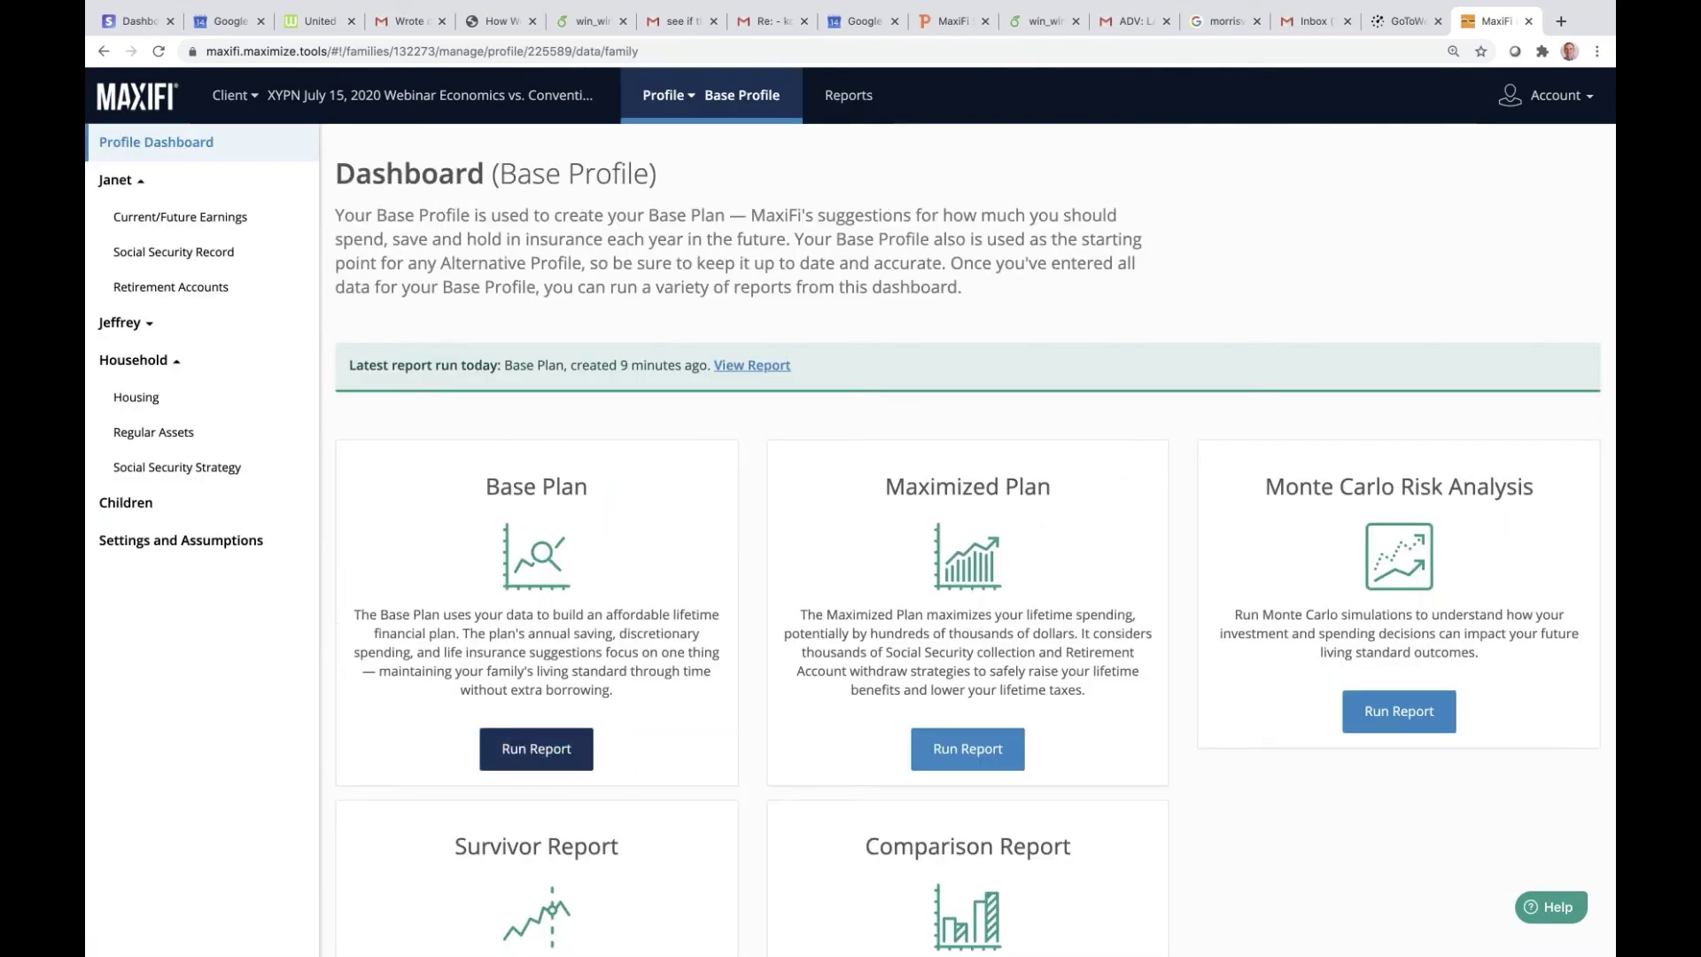
{"action": "left_click", "coordinate": [984, 750]}
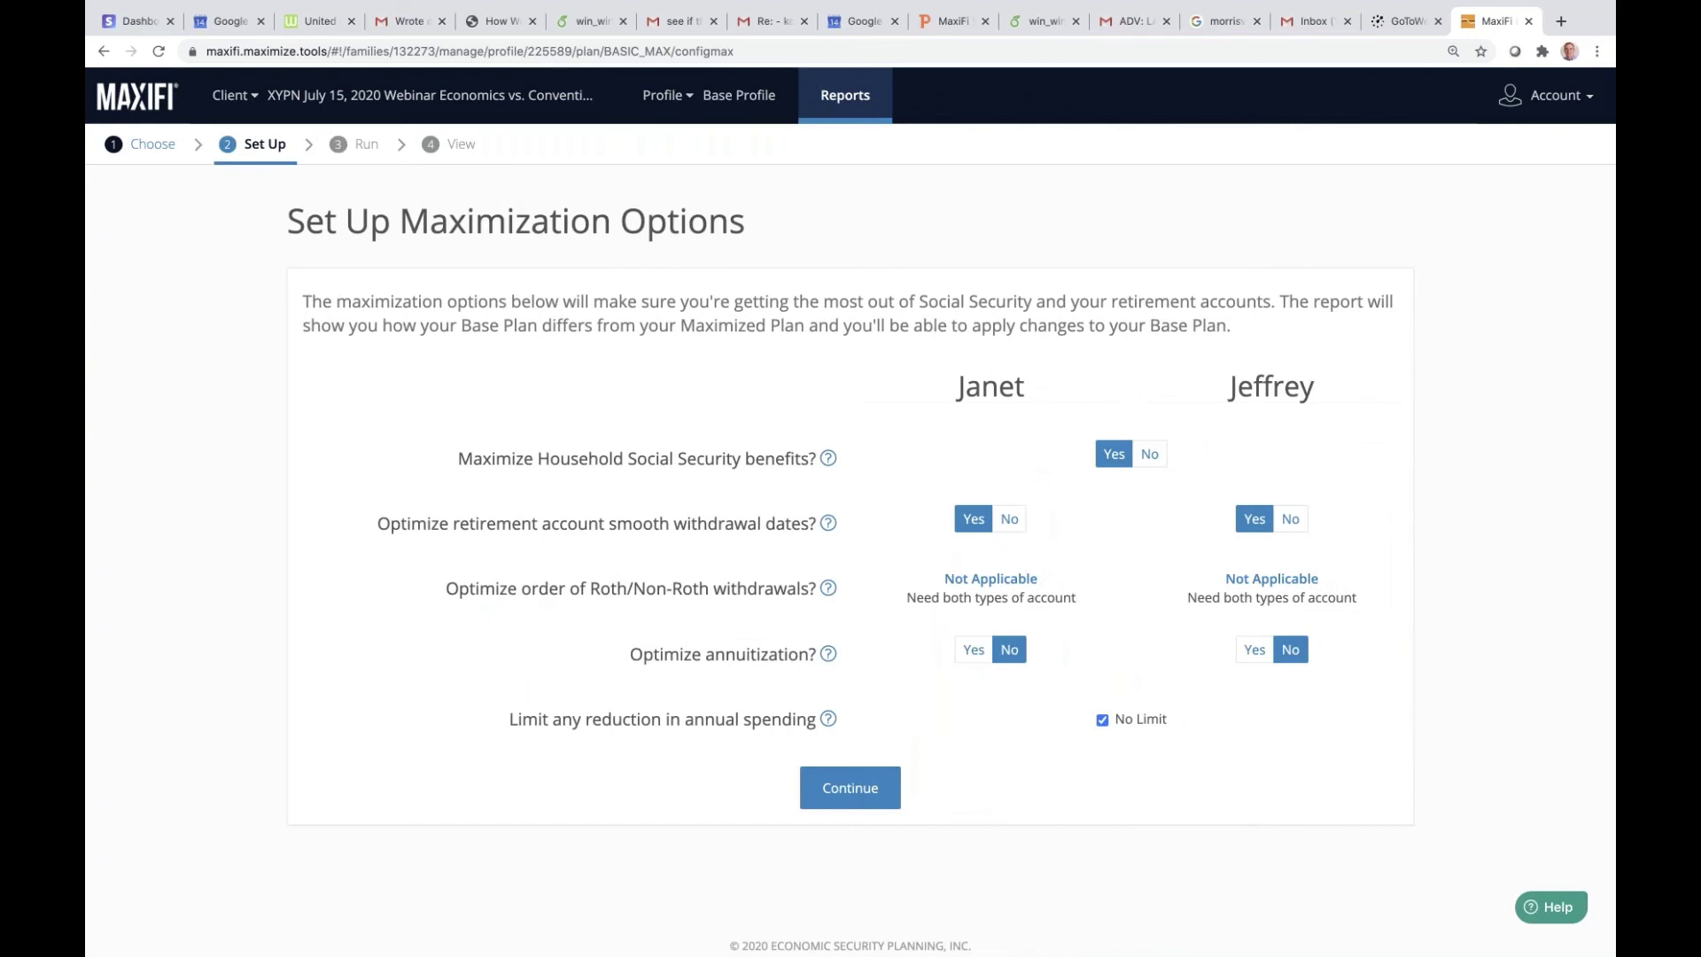
Step: Run the maximization and review the $454,287 lifetime spending gain ($5,376,679 vs $4,922,392)
{"action": "left_click", "coordinate": [852, 788]}
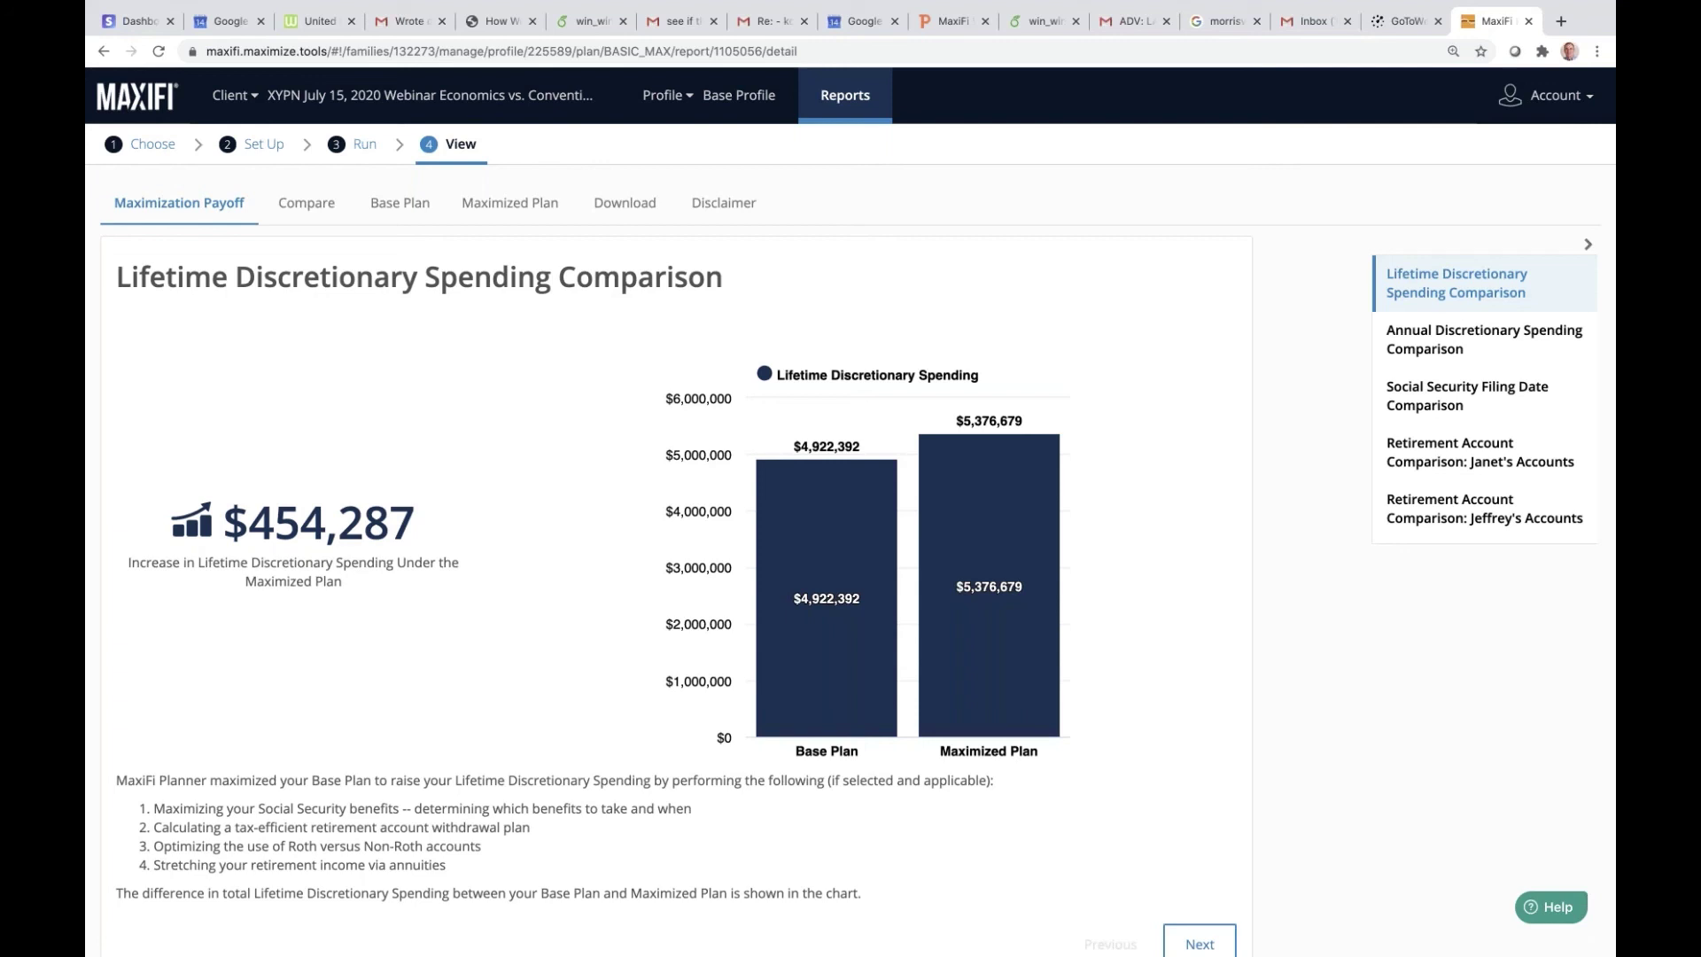
{"action": "scroll", "coordinate": [1217, 850], "scroll_direction": "down", "scroll_amount": 1}
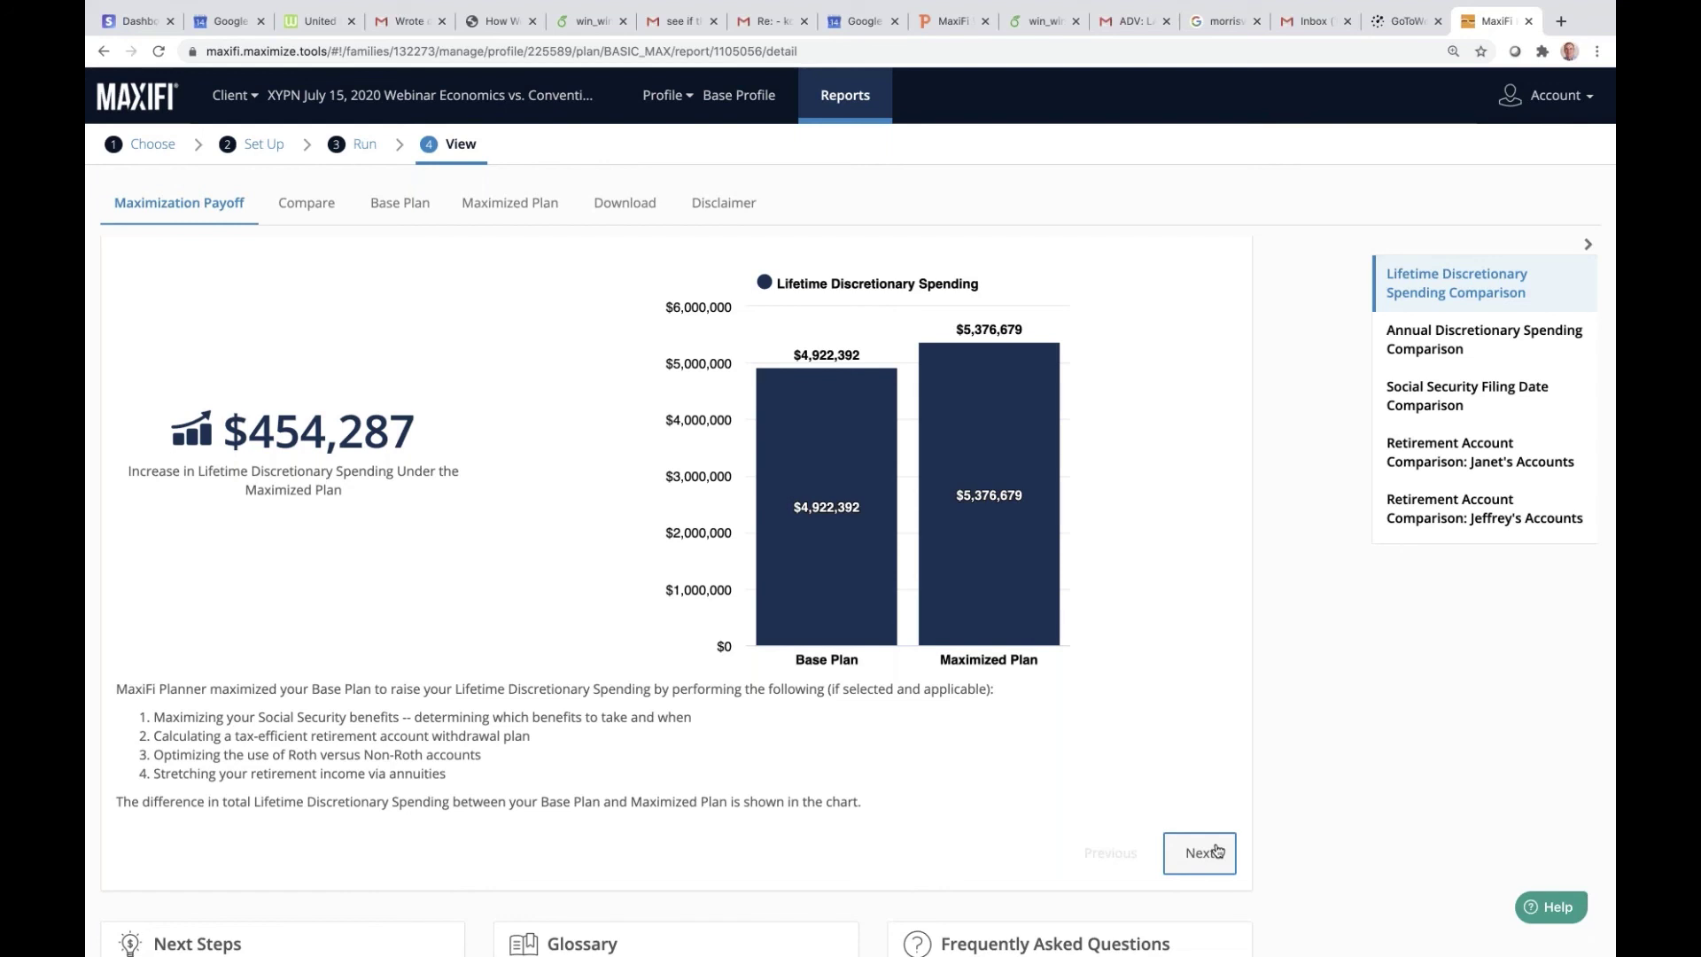
Step: Show the Annual Discretionary Spending Comparison: $115,524 yearly versus the Base Plan's $105,858
{"action": "left_click", "coordinate": [1217, 850]}
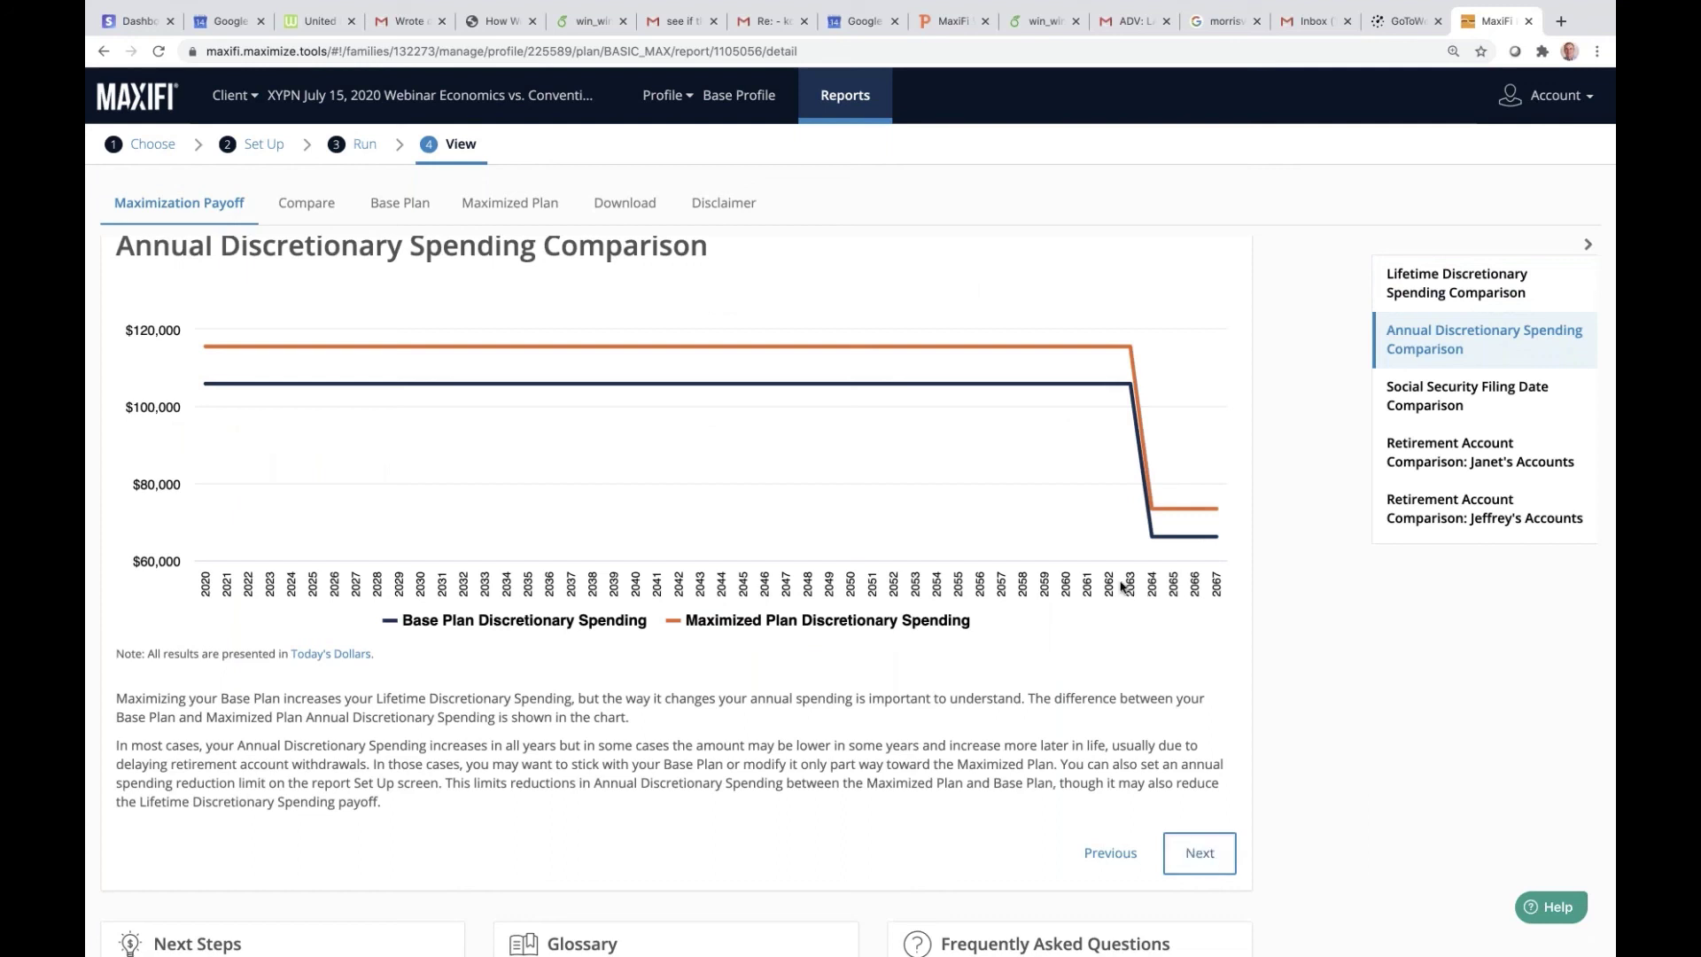
{"action": "mouse_move", "coordinate": [1034, 467]}
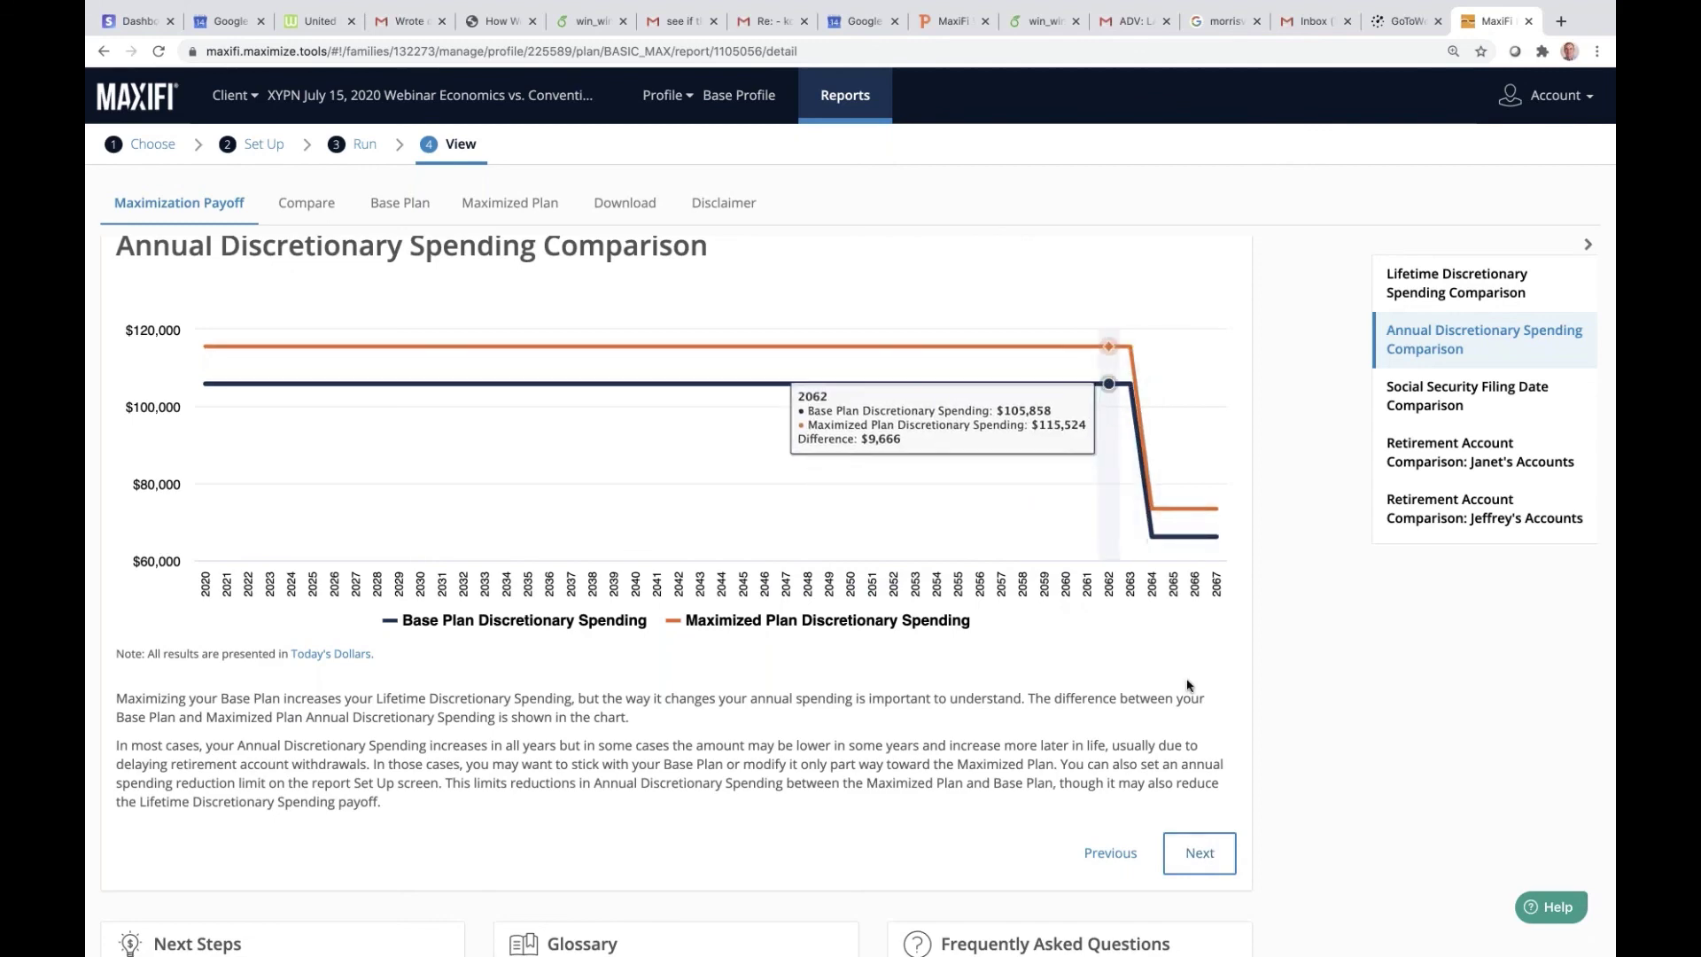
Step: Page through the Social Security Filing Date Comparison: $2,595,731 filing at 70 versus $2,096,354 at 62
{"action": "left_click", "coordinate": [1201, 856]}
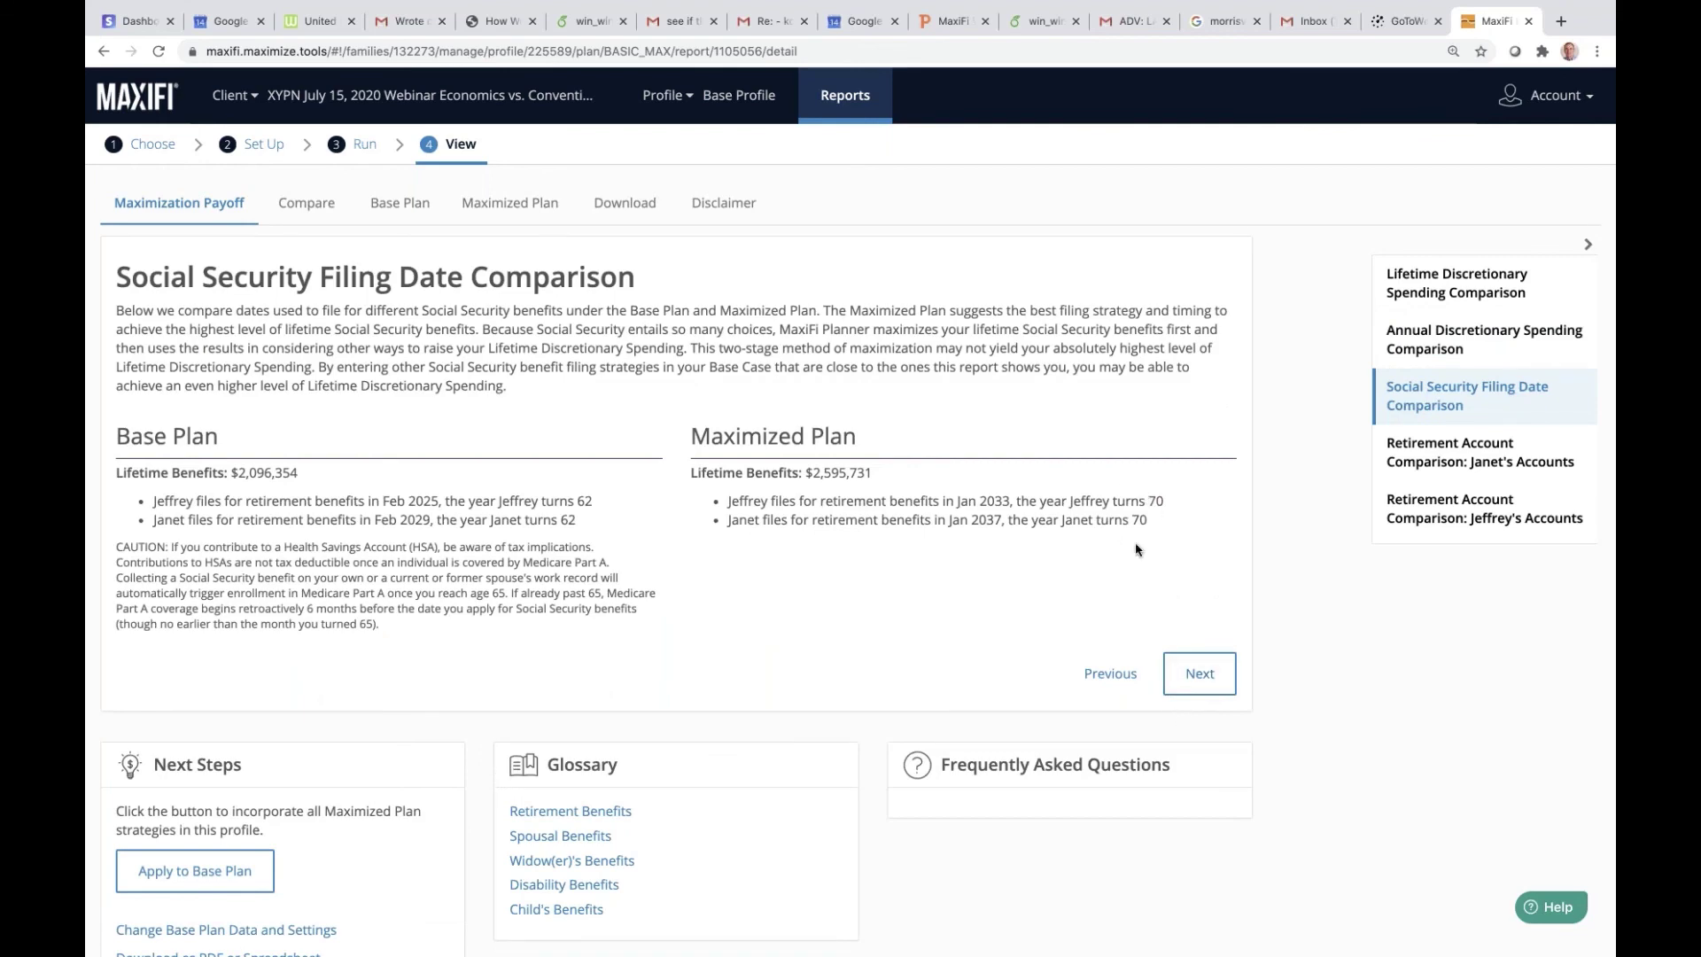
{"action": "left_click", "coordinate": [1201, 675]}
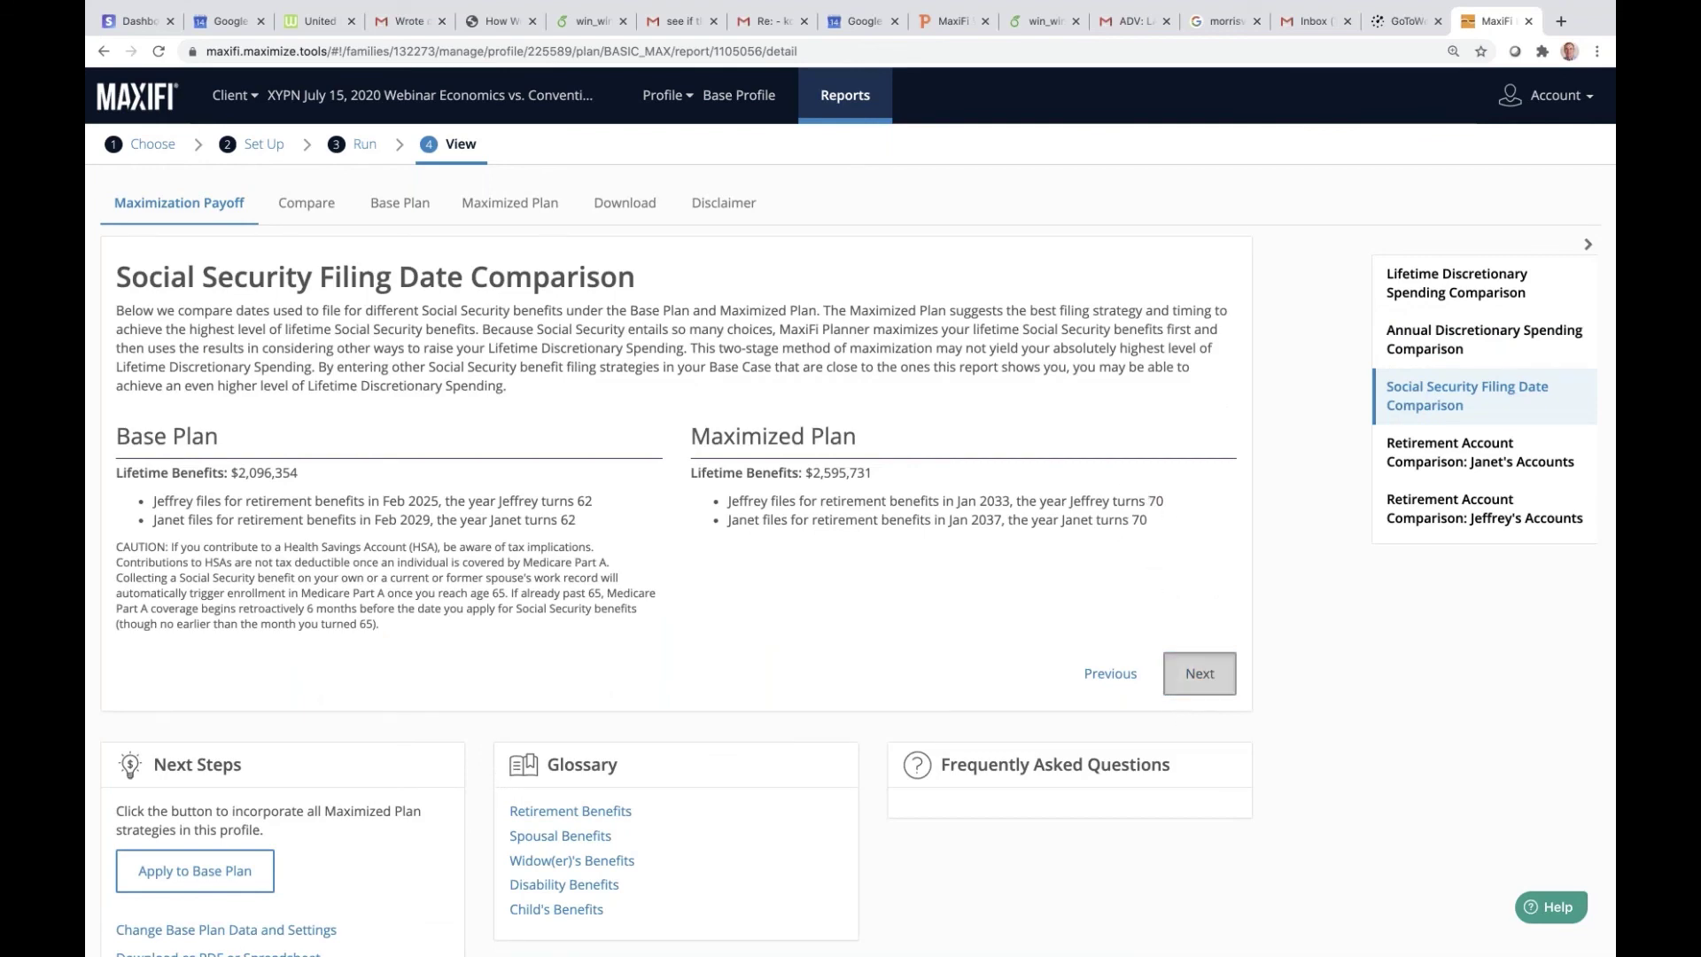